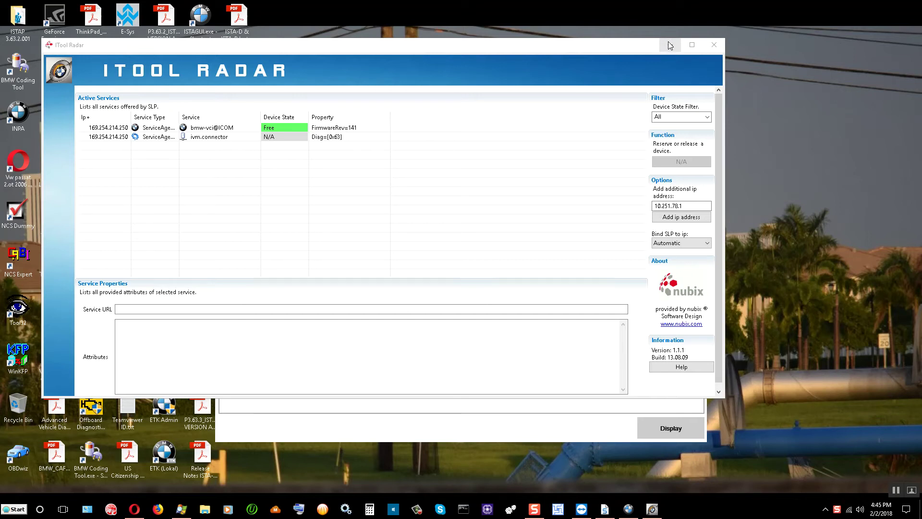
# Step: Switch to ISTA+ in full screen and start a complete vehicle identification through the free ICOM interface
pyautogui.click(670, 45)
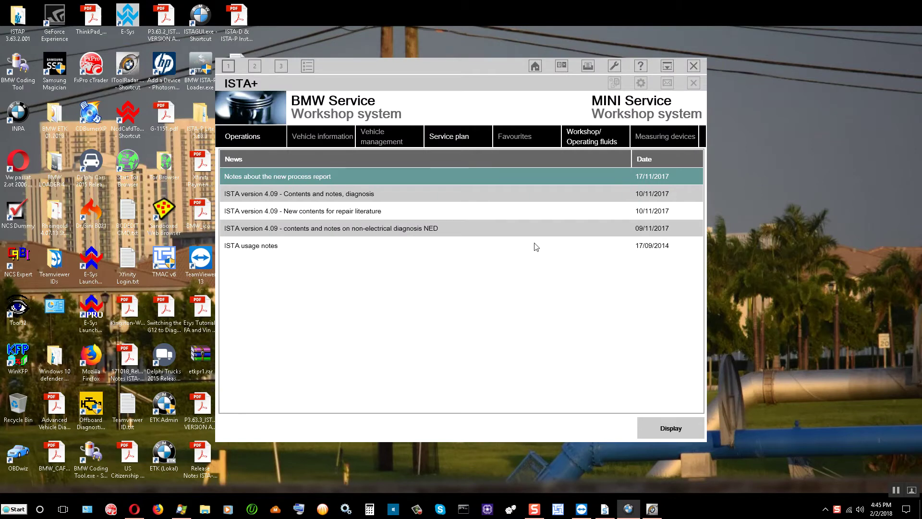
pyautogui.doubleClick(409, 79)
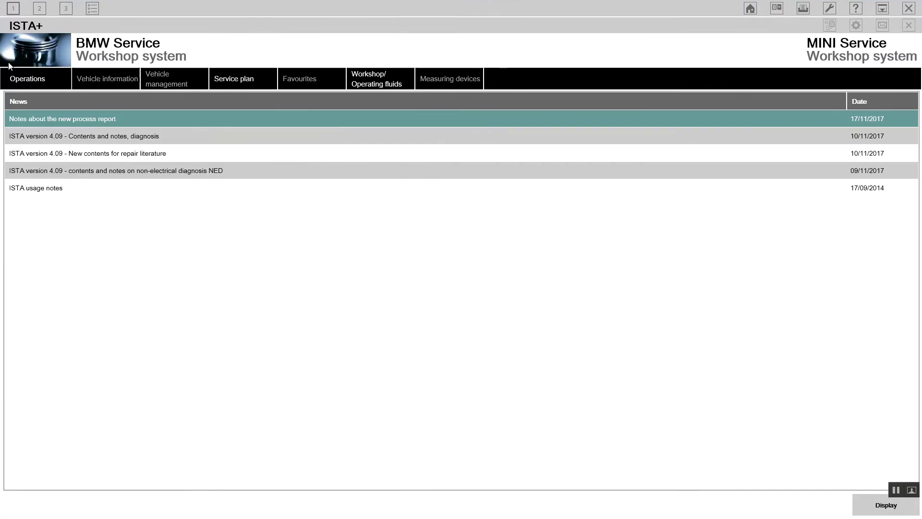
pyautogui.click(36, 83)
pyautogui.click(121, 110)
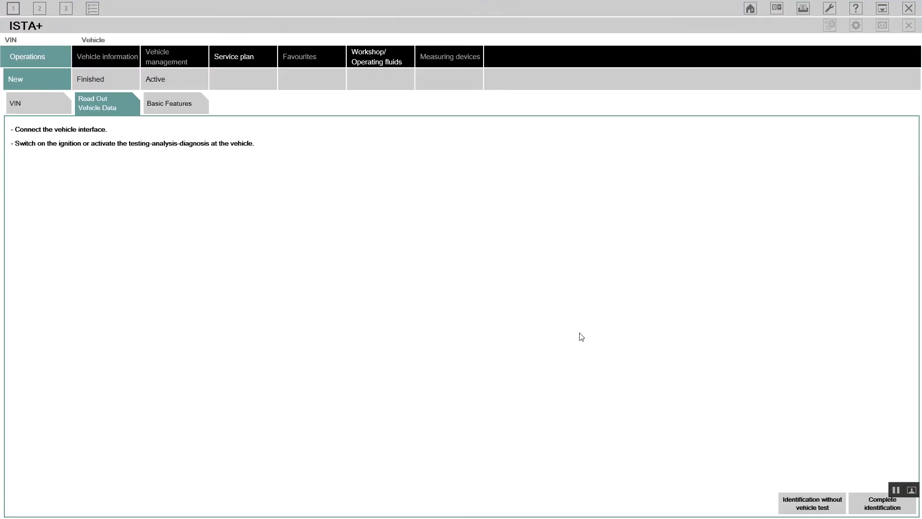
pyautogui.click(867, 498)
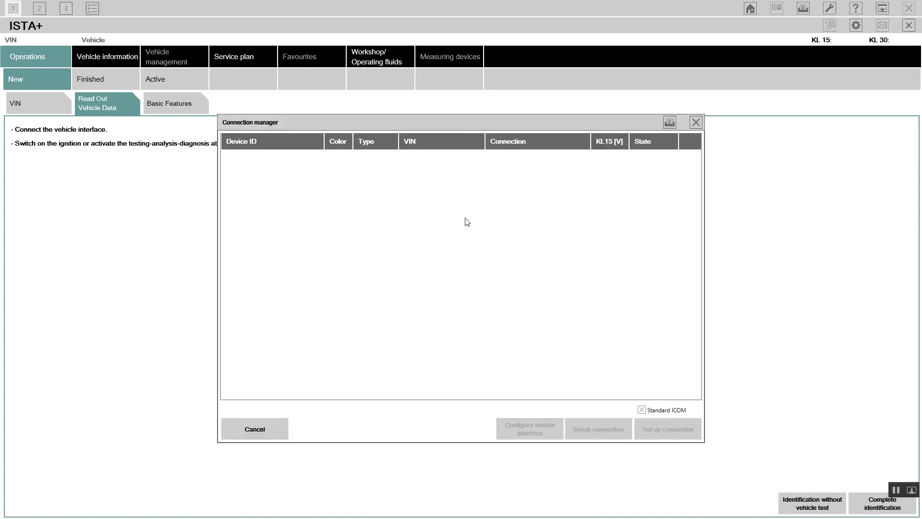
pyautogui.click(580, 158)
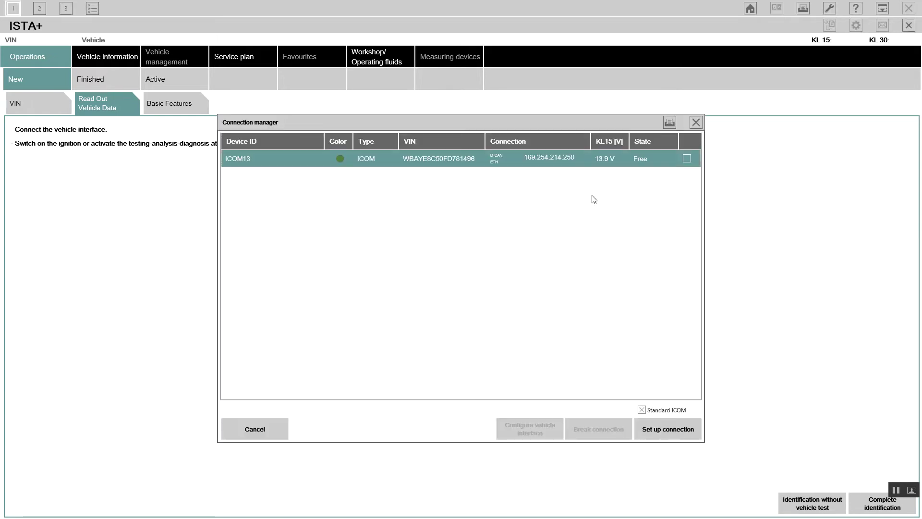
pyautogui.click(665, 430)
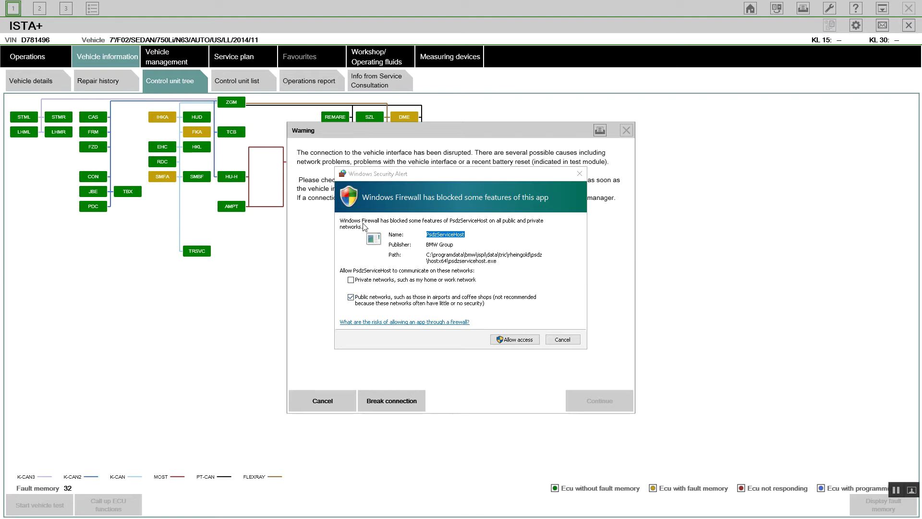
# Step: Allow PsdzServiceHost through Windows Firewall on private and public networks, and dismiss the vehicle interface connection warning
pyautogui.click(405, 280)
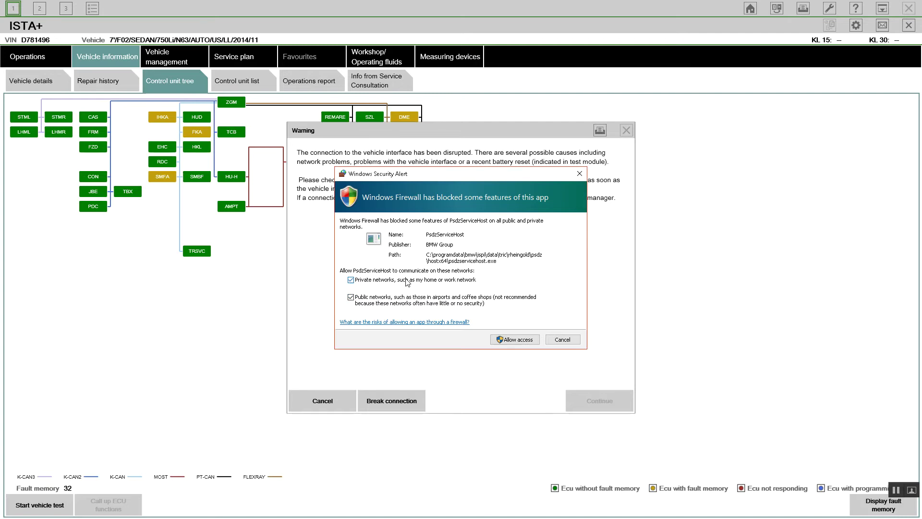
pyautogui.click(507, 342)
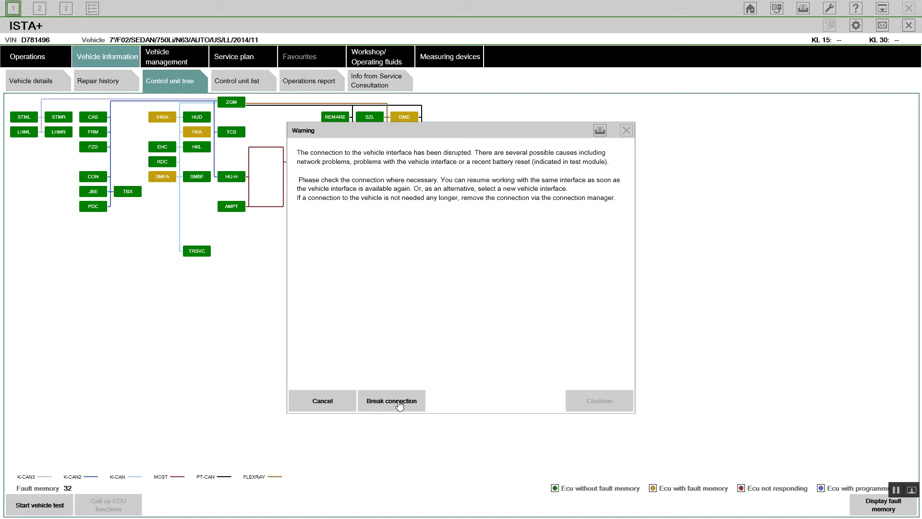
pyautogui.click(335, 405)
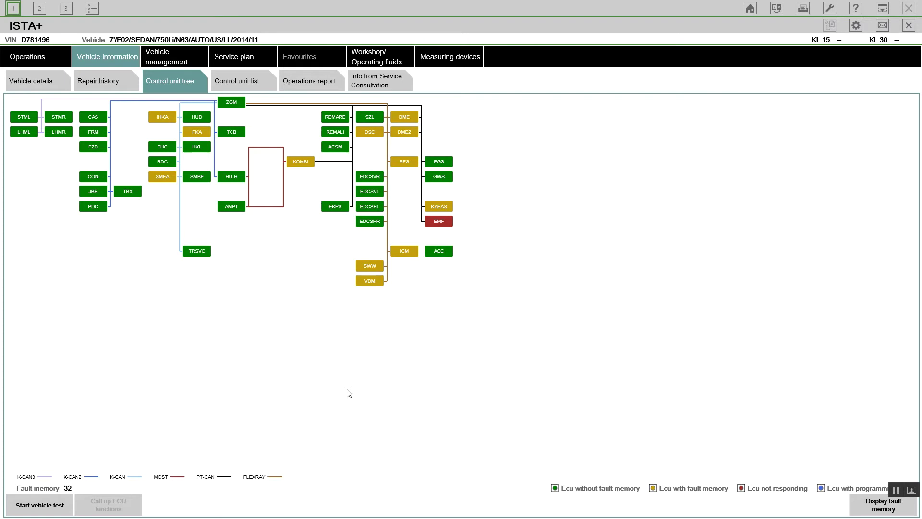
# Step: Go from the fault memory to its test plan and open the Driver's switch block test procedure
pyautogui.click(854, 501)
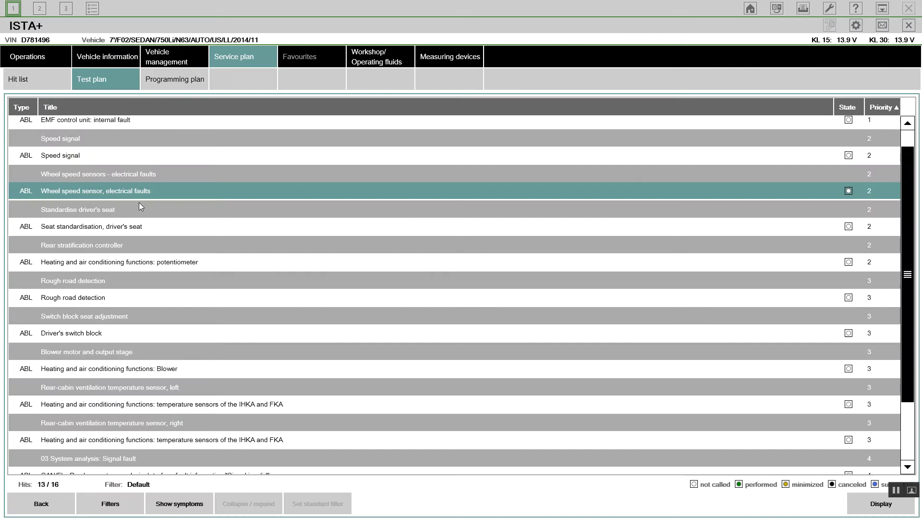
pyautogui.scroll(-1, 152, 212)
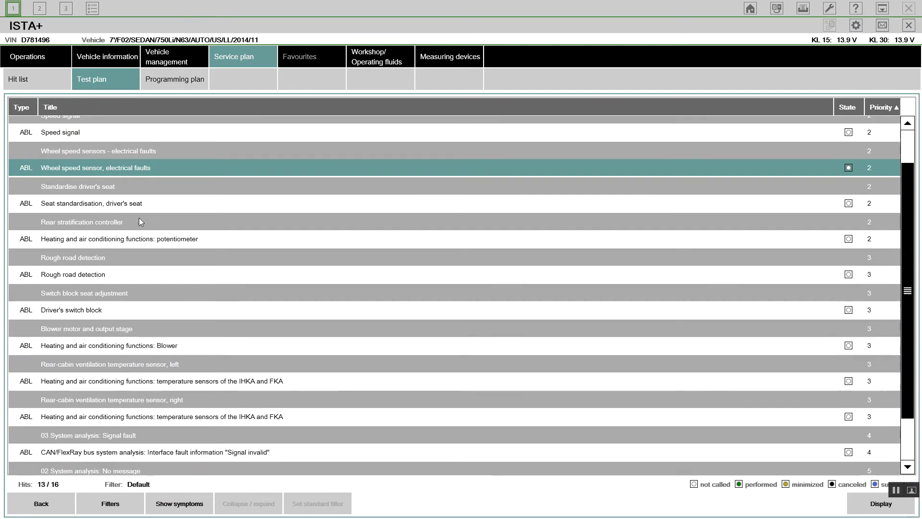
pyautogui.click(146, 241)
pyautogui.scroll(-1, 146, 242)
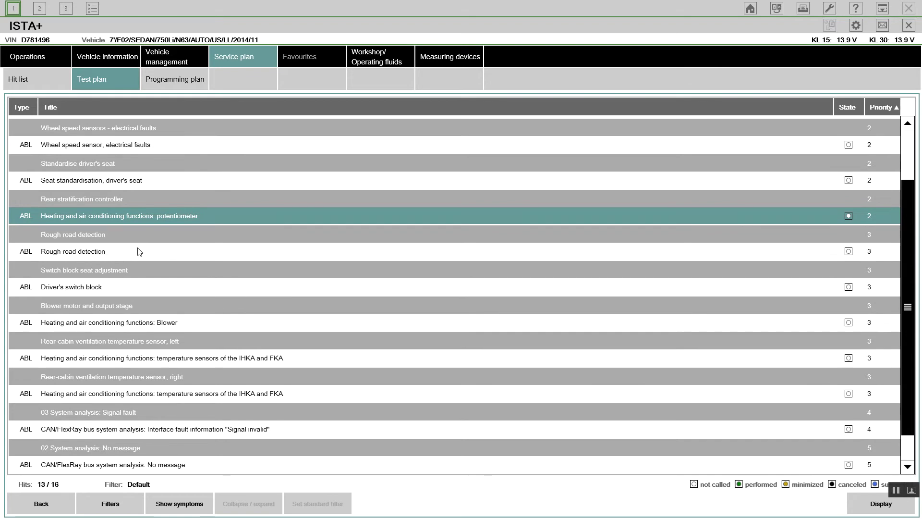
pyautogui.click(138, 250)
pyautogui.scroll(-1, 143, 250)
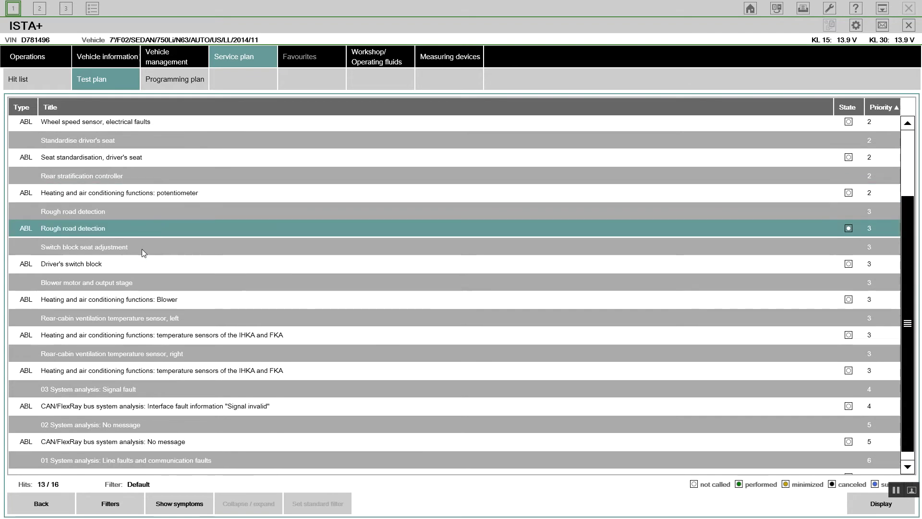
pyautogui.scroll(-1, 146, 240)
pyautogui.click(132, 251)
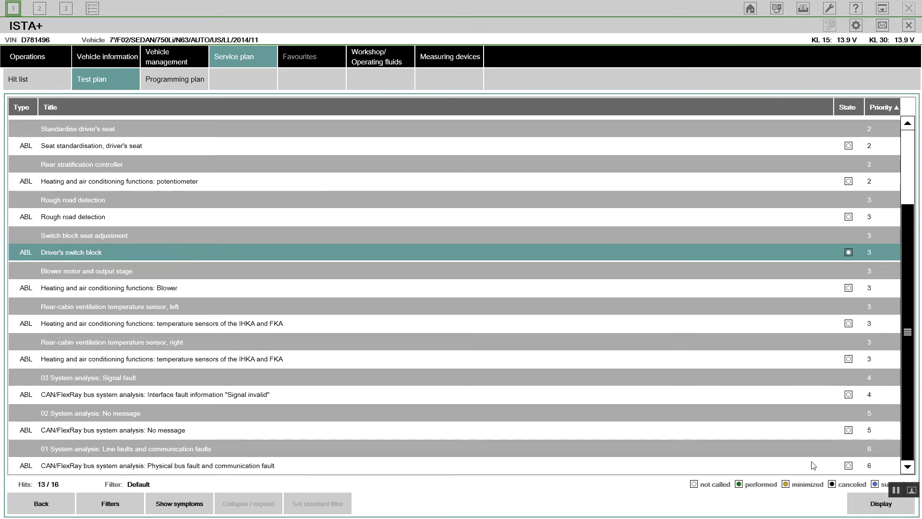
pyautogui.click(872, 506)
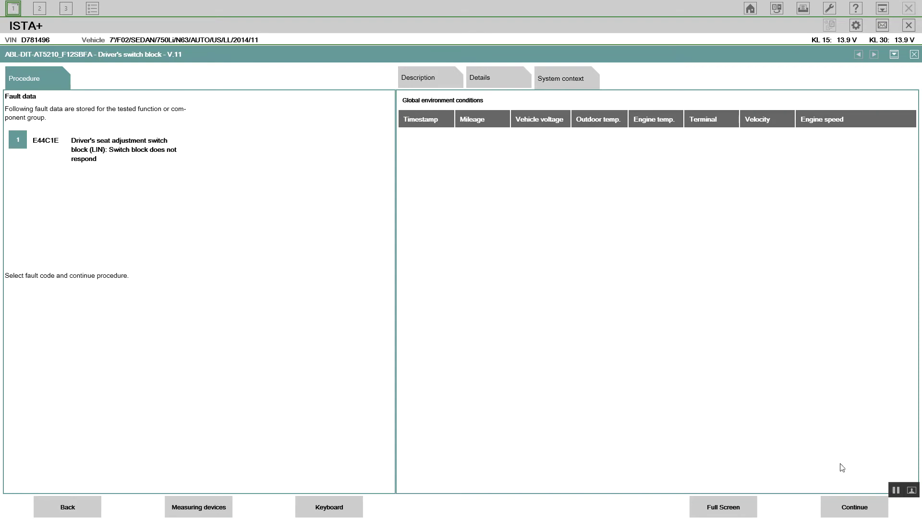
# Step: Advance through the fault data and functional check of the driver's switch block and choose "End test module with feedback"
pyautogui.click(854, 511)
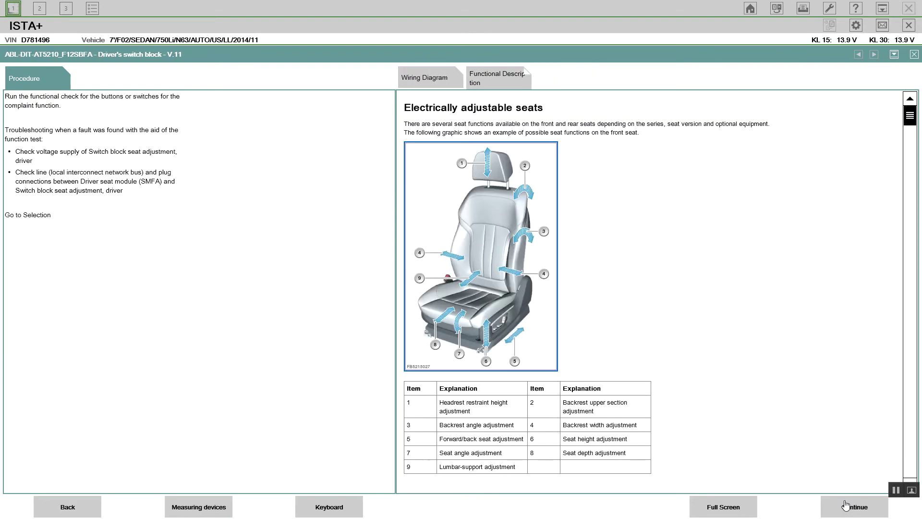
pyautogui.click(845, 505)
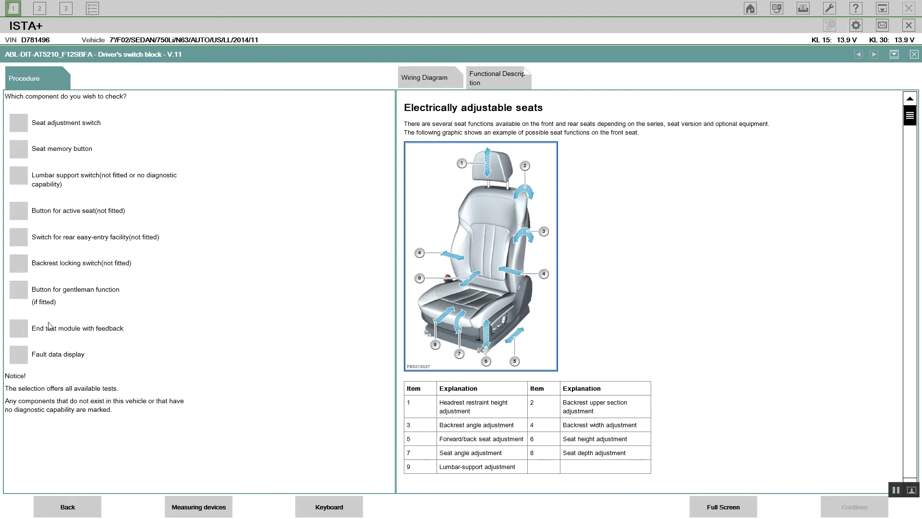
pyautogui.click(24, 329)
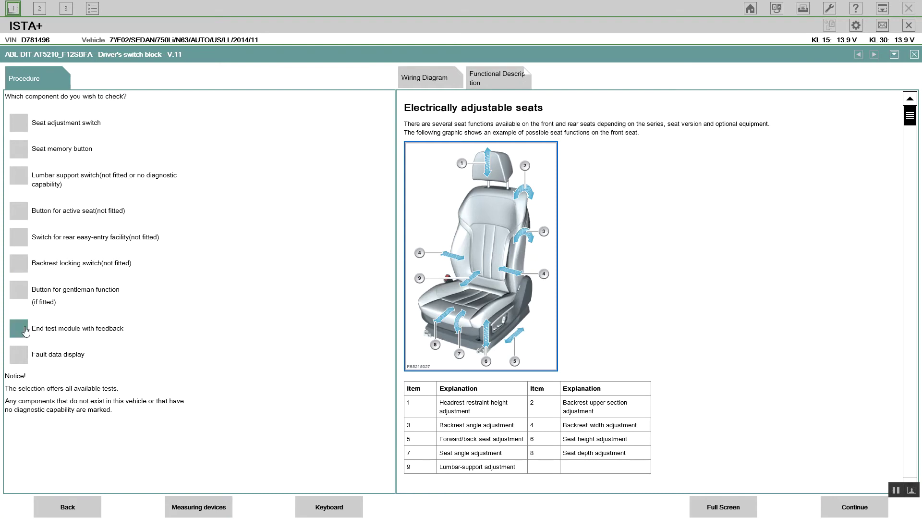
pyautogui.click(853, 508)
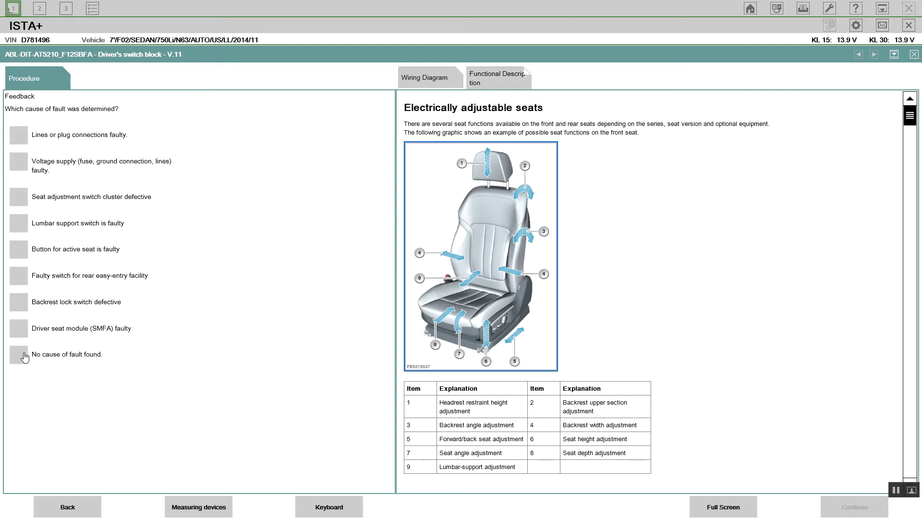
# Step: Give "Lines or plug connections faulty" as the determined cause of fault and finish the test module
pyautogui.click(24, 356)
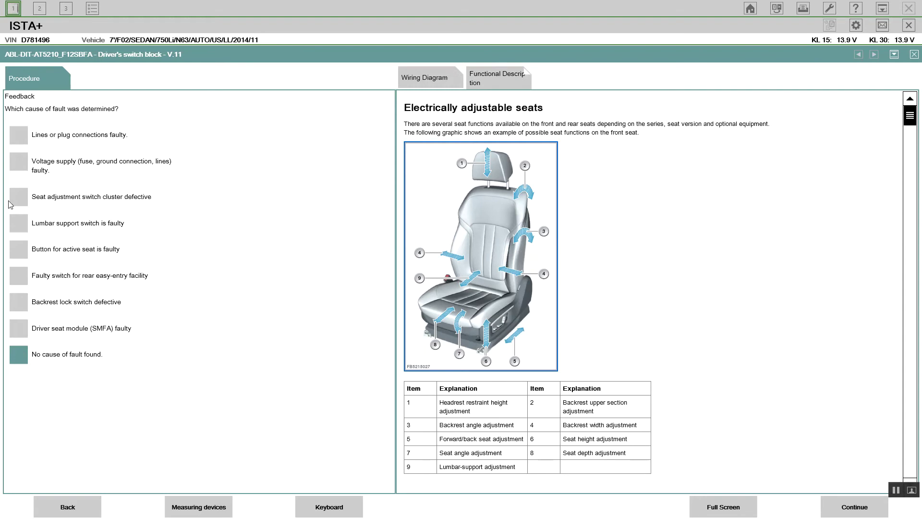
pyautogui.click(19, 141)
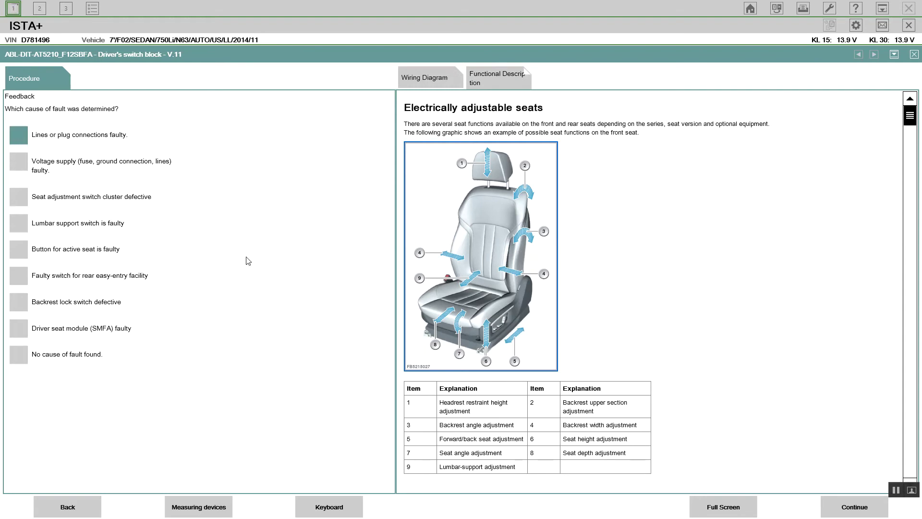
pyautogui.click(859, 504)
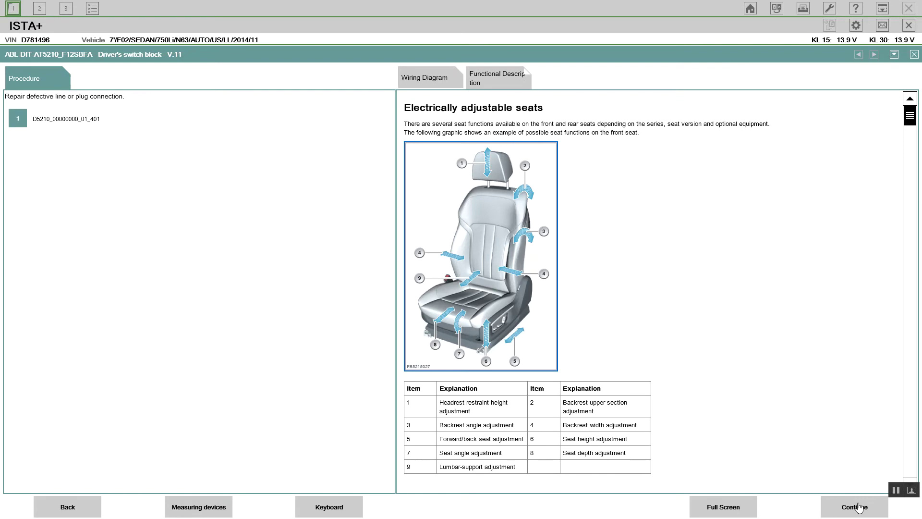
pyautogui.click(858, 505)
pyautogui.click(859, 507)
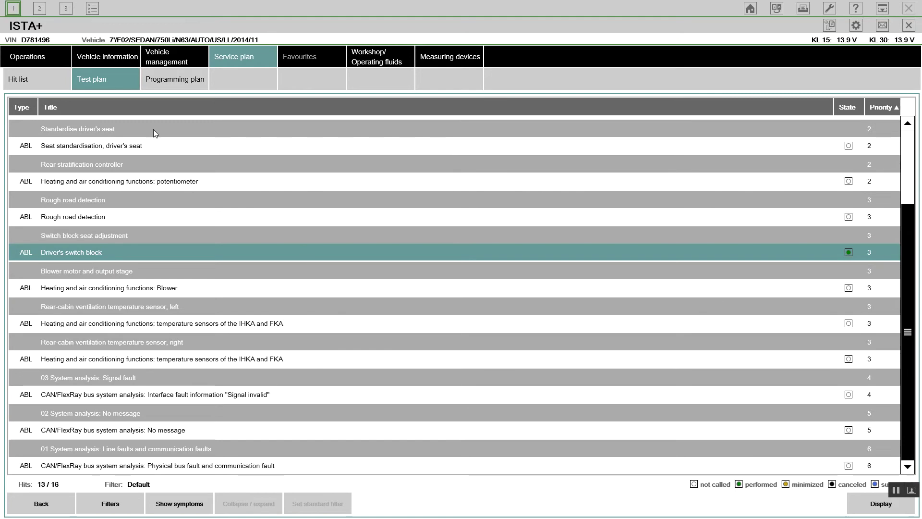
# Step: Open the troubleshooting fault memory and examine the two 1BD501 front left wheel speed sensor entries
pyautogui.click(159, 64)
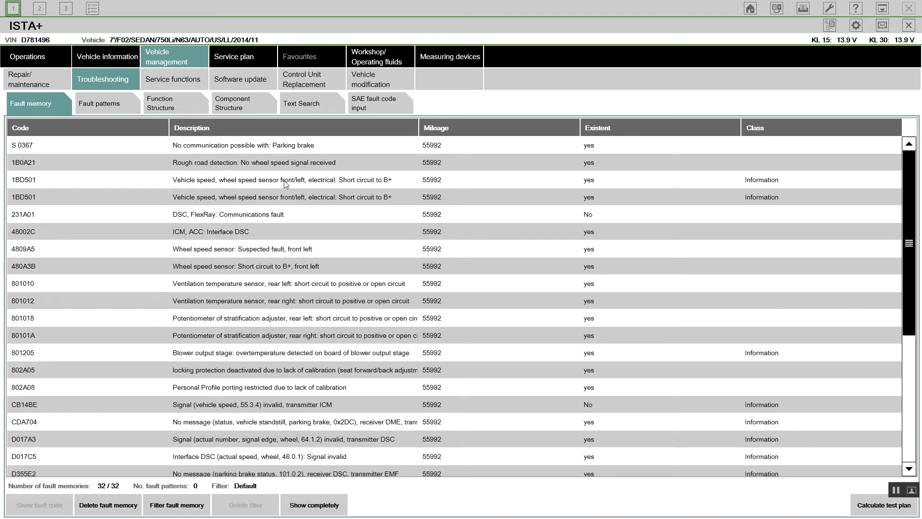
pyautogui.click(322, 182)
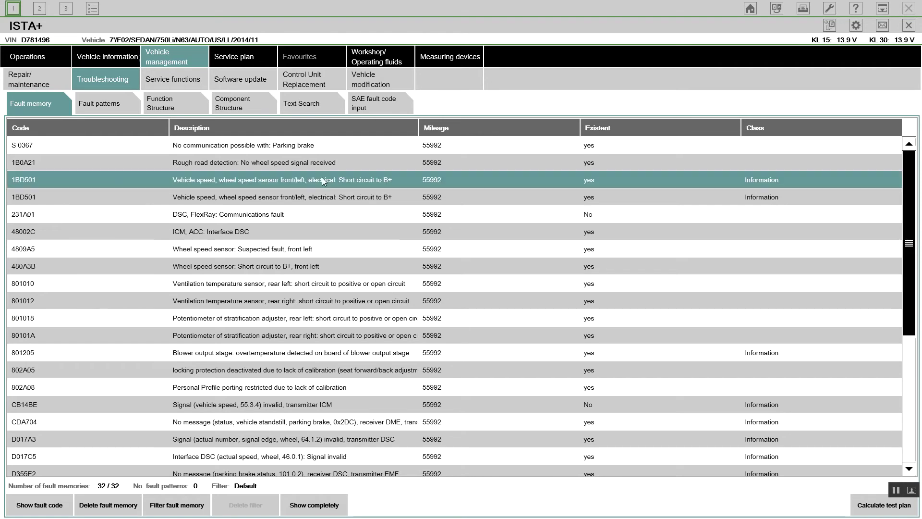
pyautogui.click(295, 200)
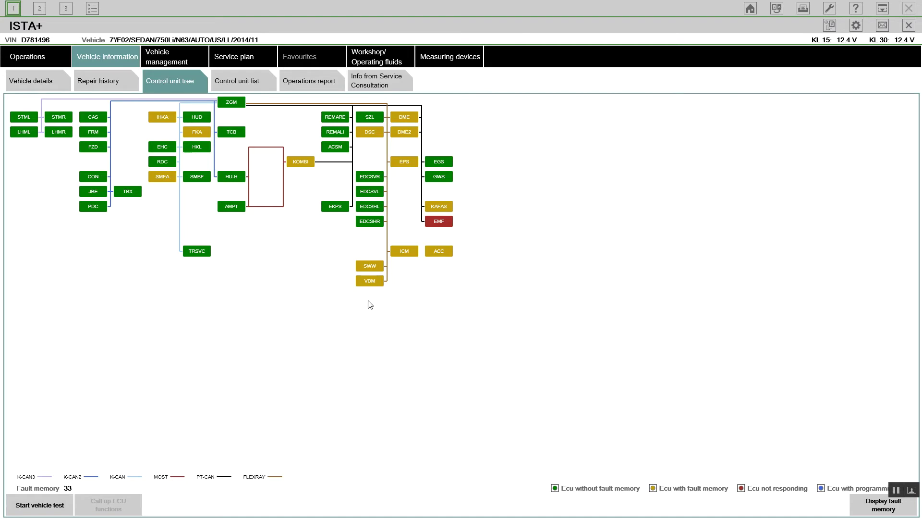
# Step: Examine the details of the EMF, FRM, TBX, SMFA, EHC, TRSVC and SMBF units in the control unit tree
pyautogui.moveTo(441, 223)
pyautogui.moveTo(94, 135)
pyautogui.moveTo(130, 195)
pyautogui.moveTo(163, 180)
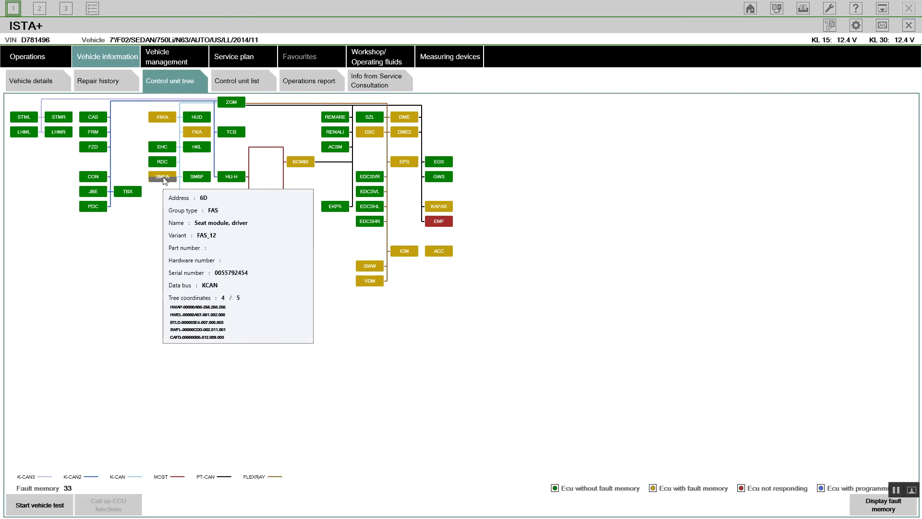
pyautogui.moveTo(163, 152)
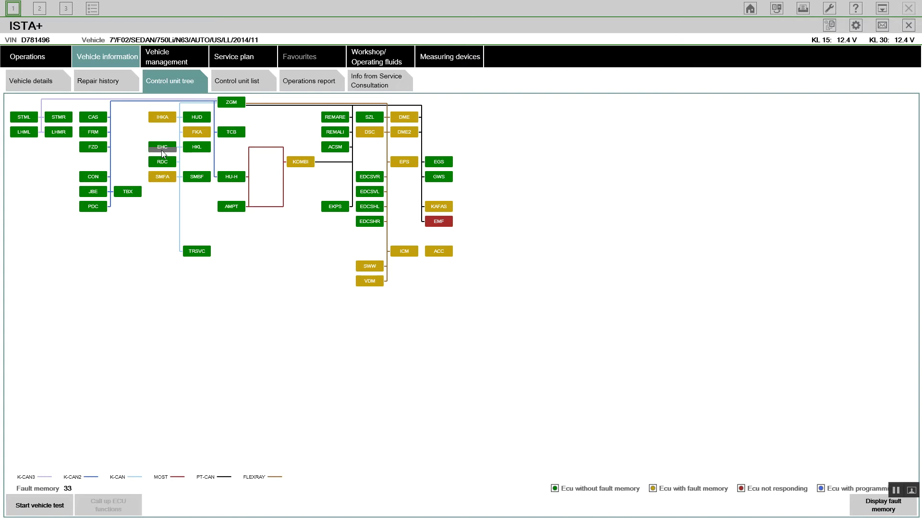
pyautogui.moveTo(204, 255)
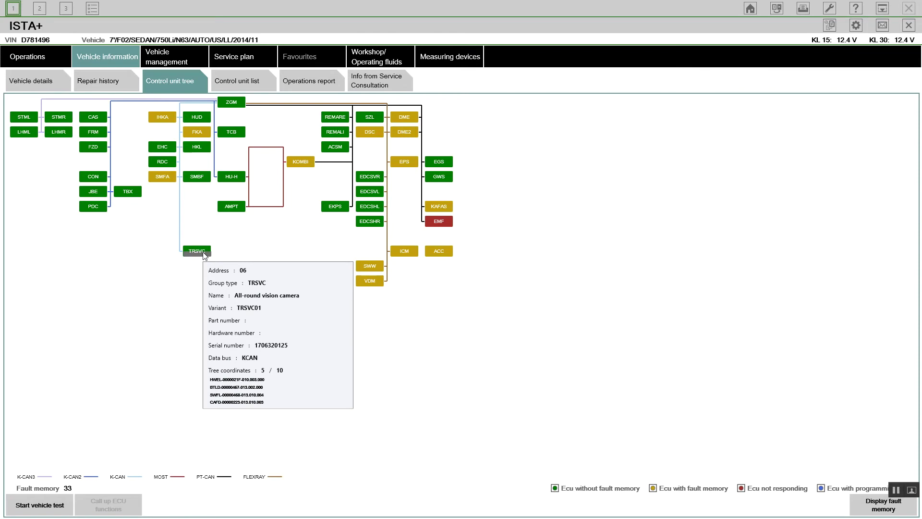
pyautogui.moveTo(203, 183)
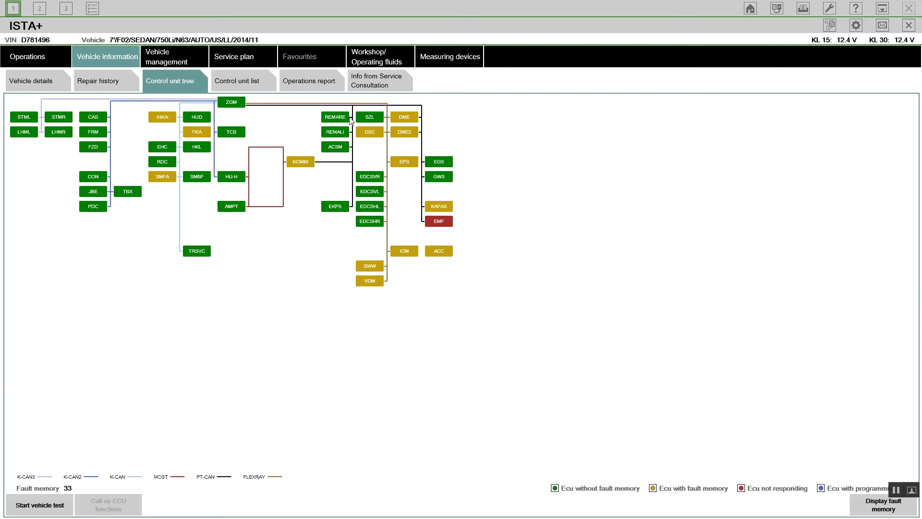
# Step: Examine the details of the REMARE, SZL, DSC, ICM, VDM, EMF and EGS units in the control unit tree
pyautogui.moveTo(343, 120)
pyautogui.moveTo(370, 118)
pyautogui.moveTo(409, 254)
pyautogui.moveTo(371, 133)
pyautogui.moveTo(405, 255)
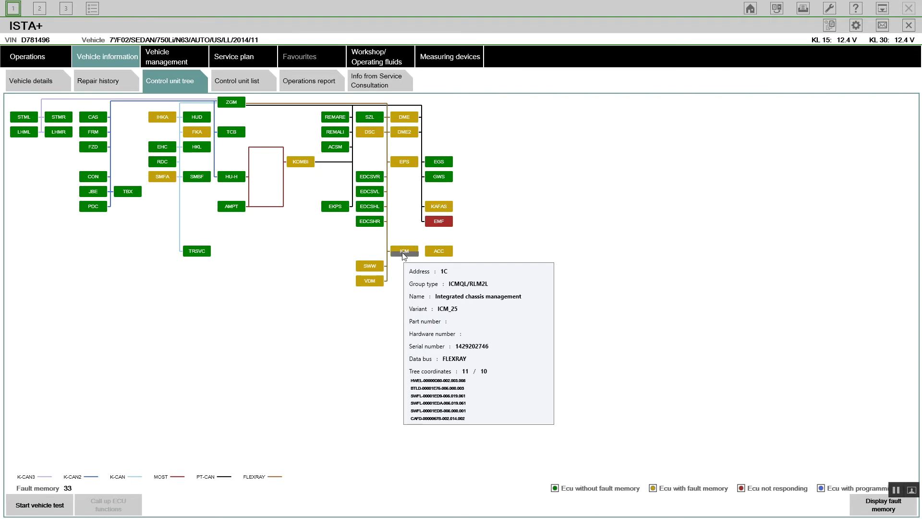
pyautogui.moveTo(370, 281)
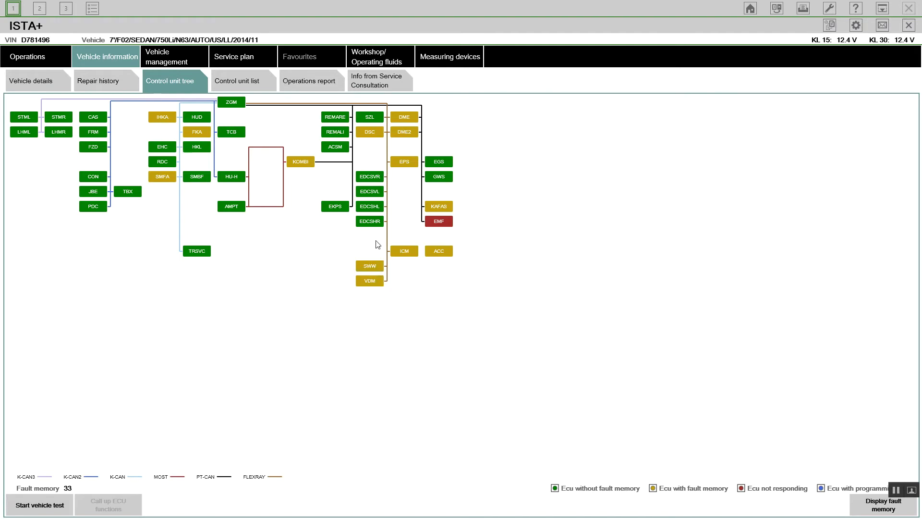
pyautogui.moveTo(443, 226)
pyautogui.moveTo(442, 166)
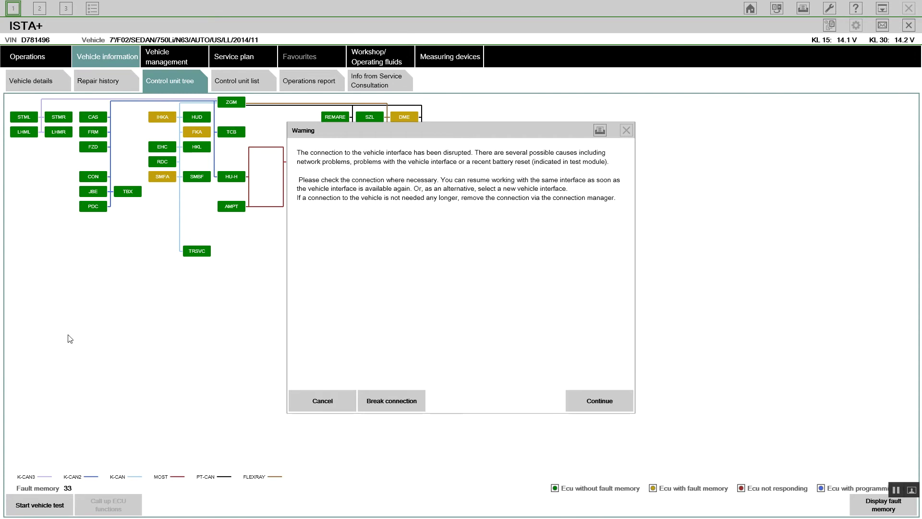
# Step: Resume the vehicle interface connection and read the DSC's General terminal states for the electronics, valve and pump supply voltages
pyautogui.click(604, 406)
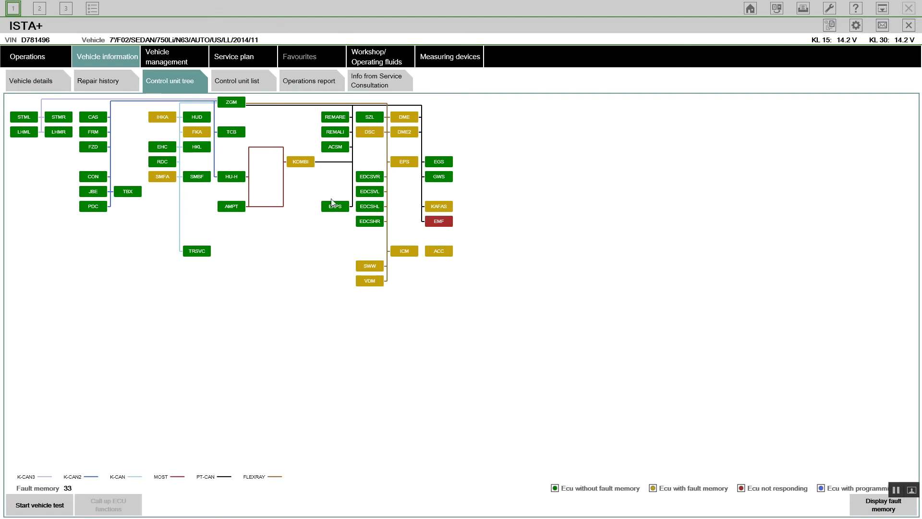
pyautogui.click(365, 132)
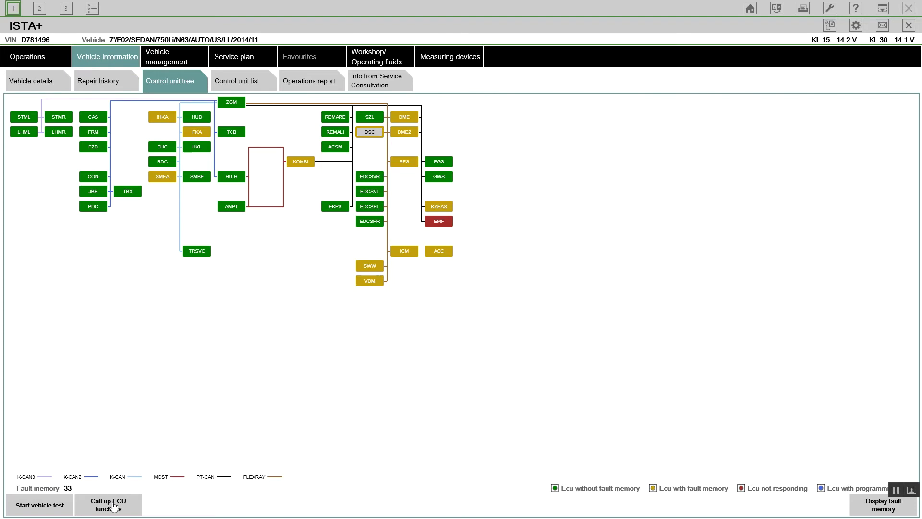
pyautogui.click(114, 506)
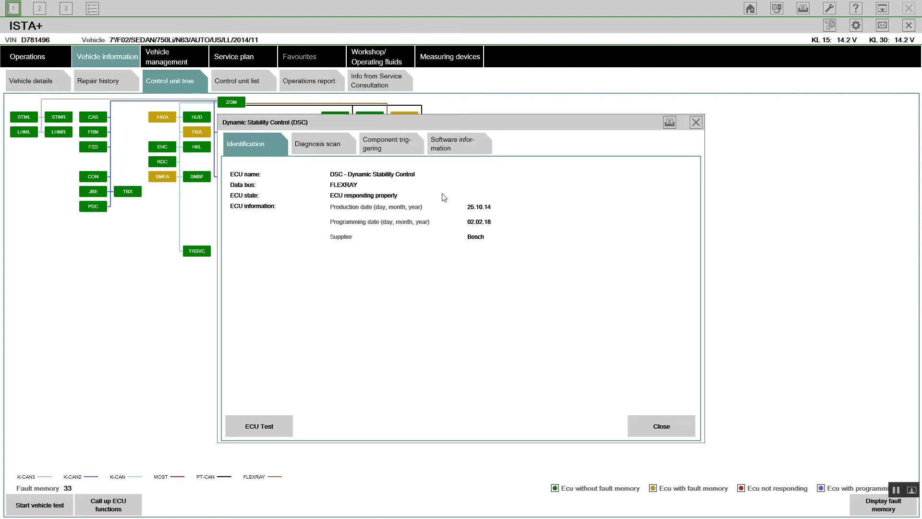
pyautogui.click(313, 145)
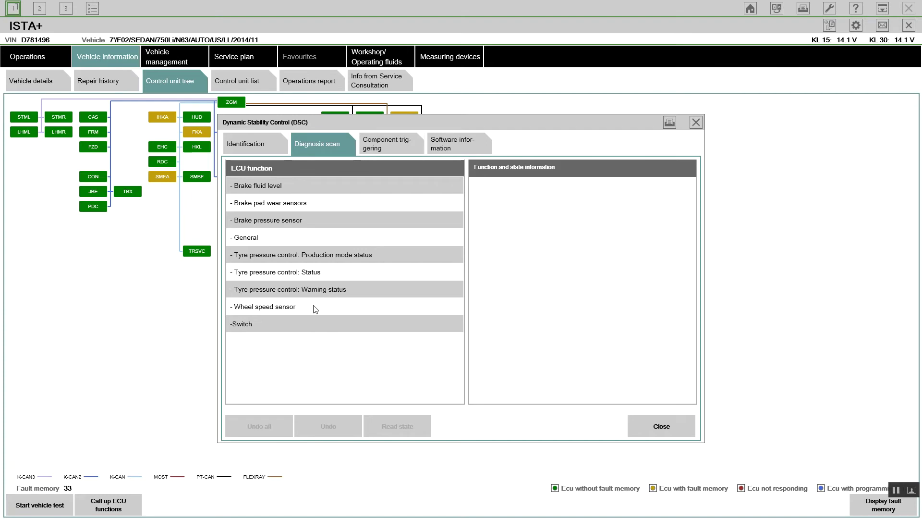
pyautogui.click(281, 239)
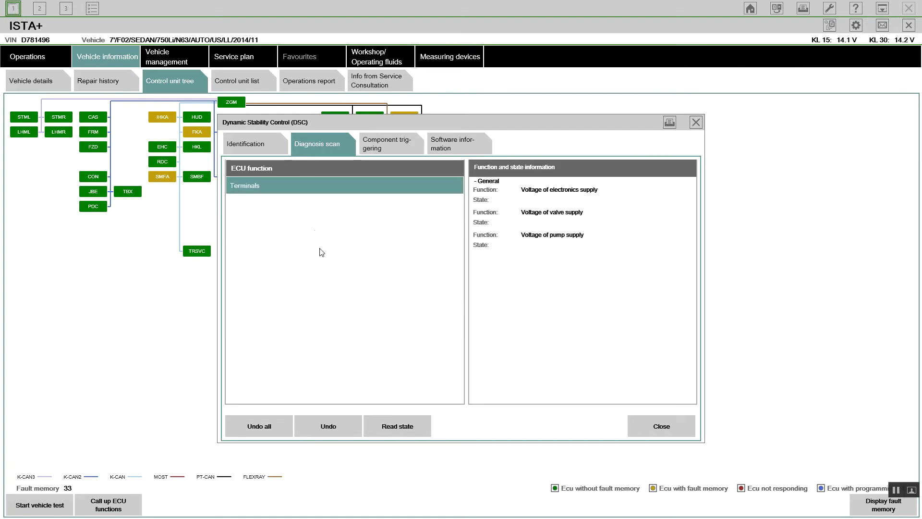
pyautogui.click(407, 434)
pyautogui.click(273, 417)
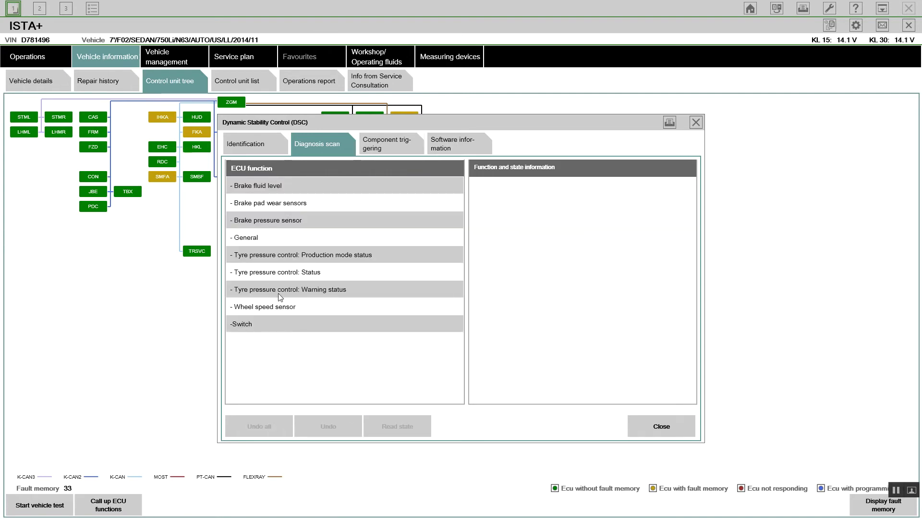
# Step: Read the DSC's switch states with Autohold button, Parking brake button and Brake light switch selected, and clear the selection
pyautogui.click(281, 326)
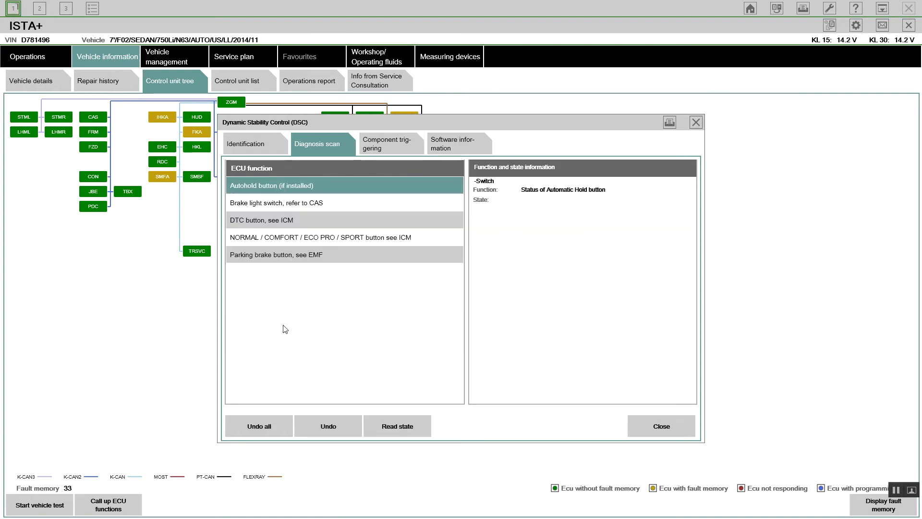
pyautogui.click(291, 264)
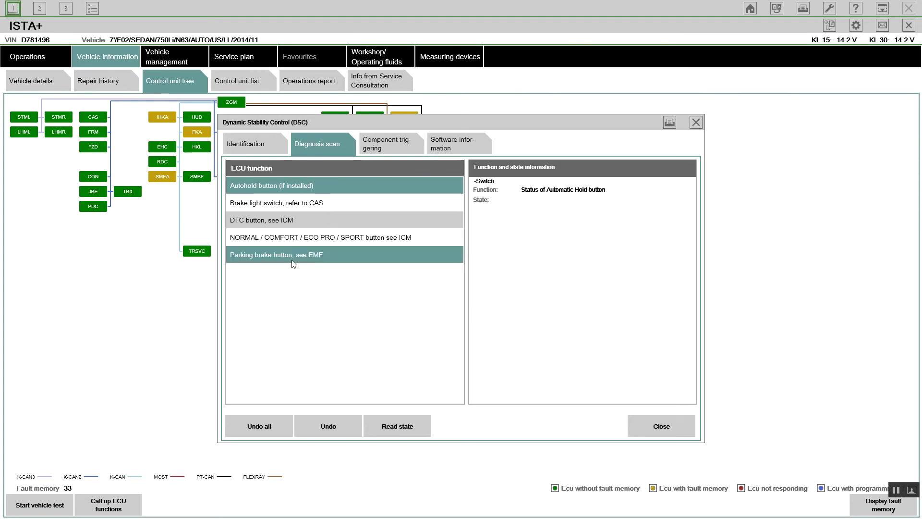
pyautogui.click(393, 427)
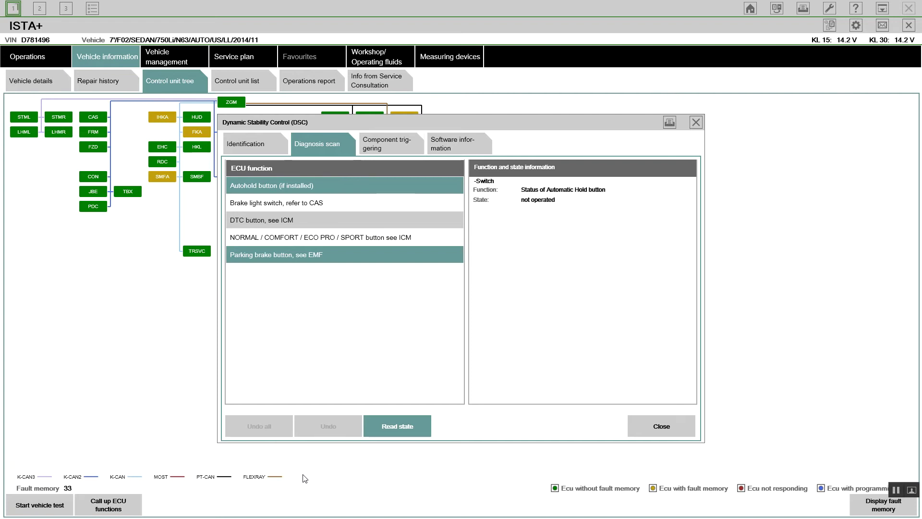
pyautogui.click(399, 429)
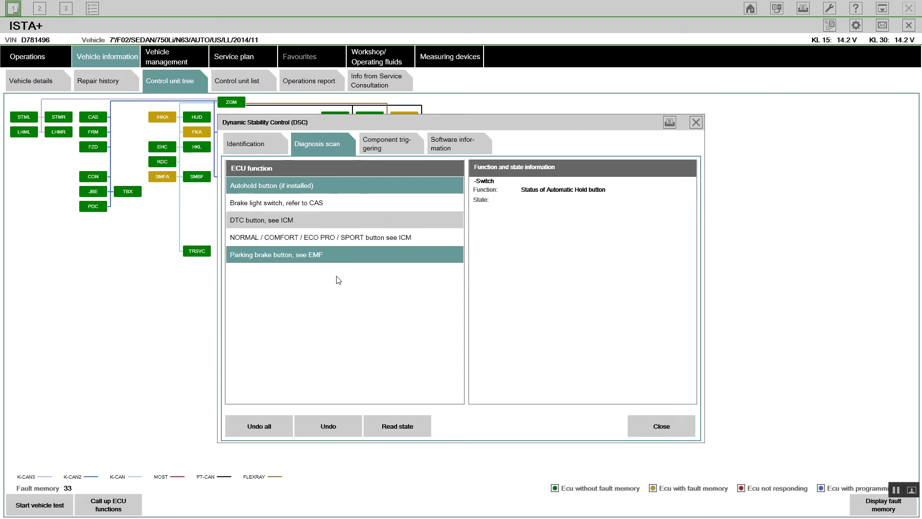
pyautogui.click(330, 204)
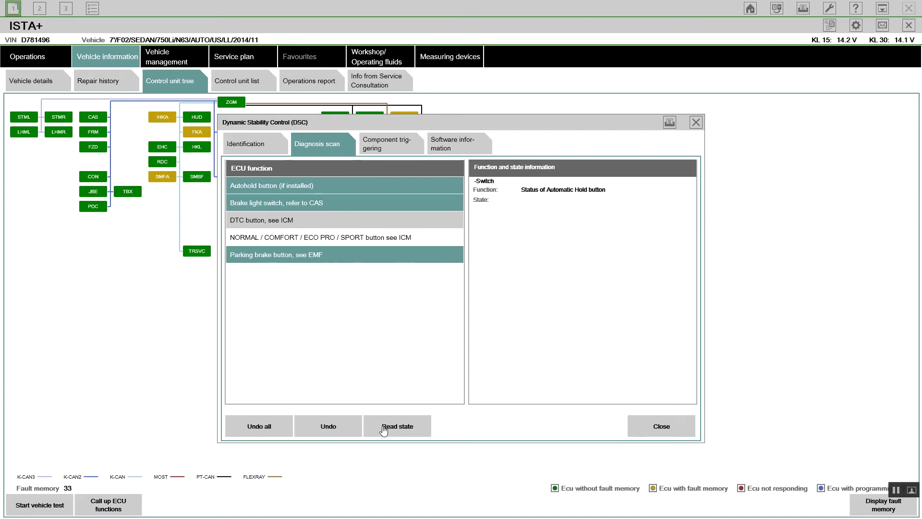
pyautogui.click(397, 432)
pyautogui.click(267, 424)
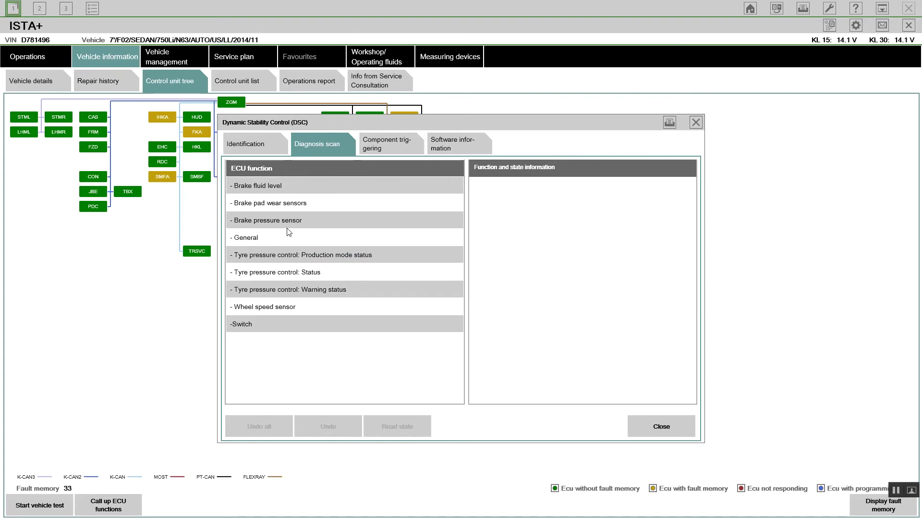
# Step: Examine the DSC's component triggering functions and software information, and close its ECU functions
pyautogui.click(398, 147)
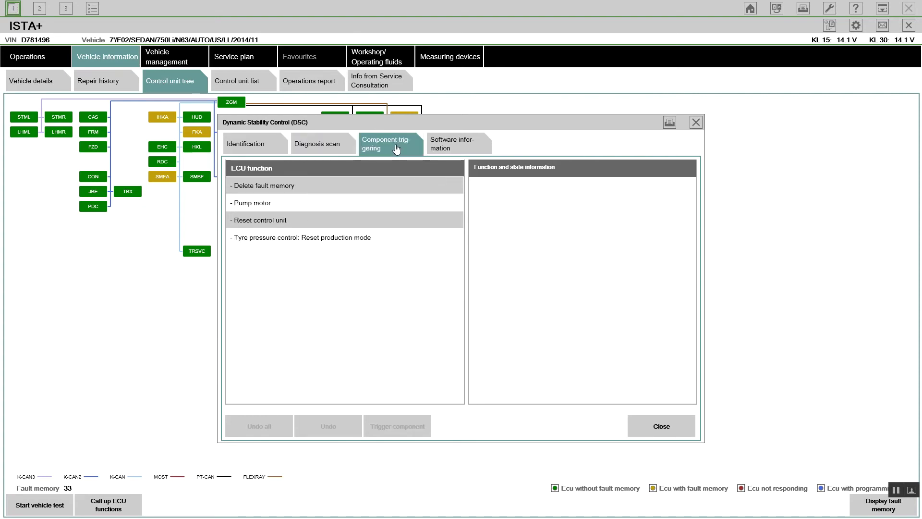
pyautogui.click(449, 147)
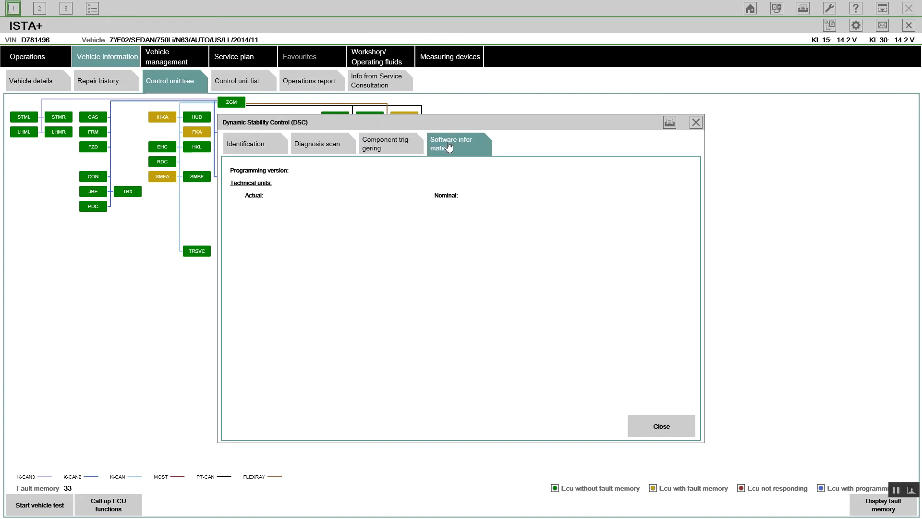
pyautogui.click(314, 144)
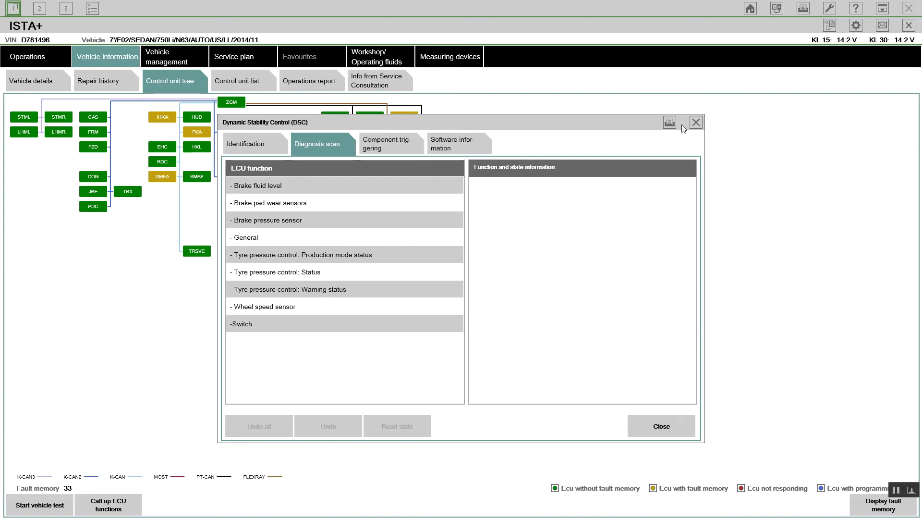
pyautogui.click(696, 122)
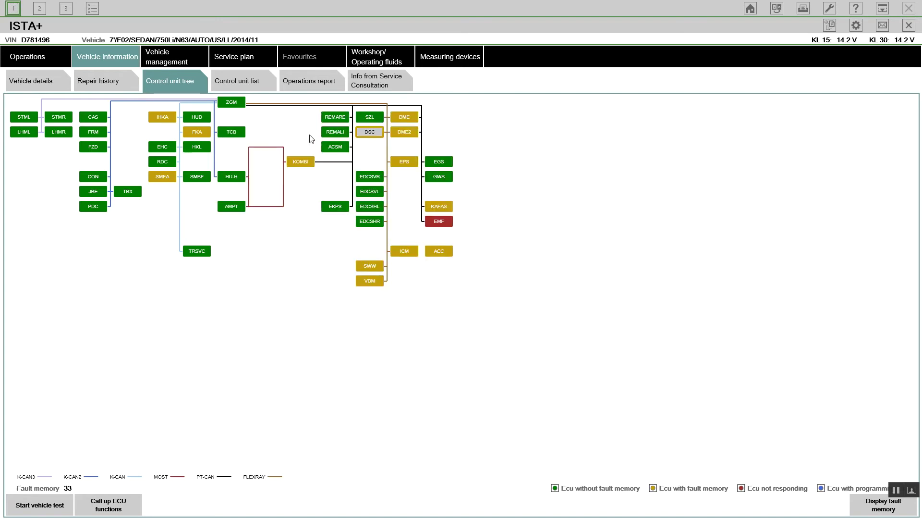
# Step: Call up the SZL's ECU functions and read the steering-angle sensor's adjustment status and steering-angle value
pyautogui.click(365, 118)
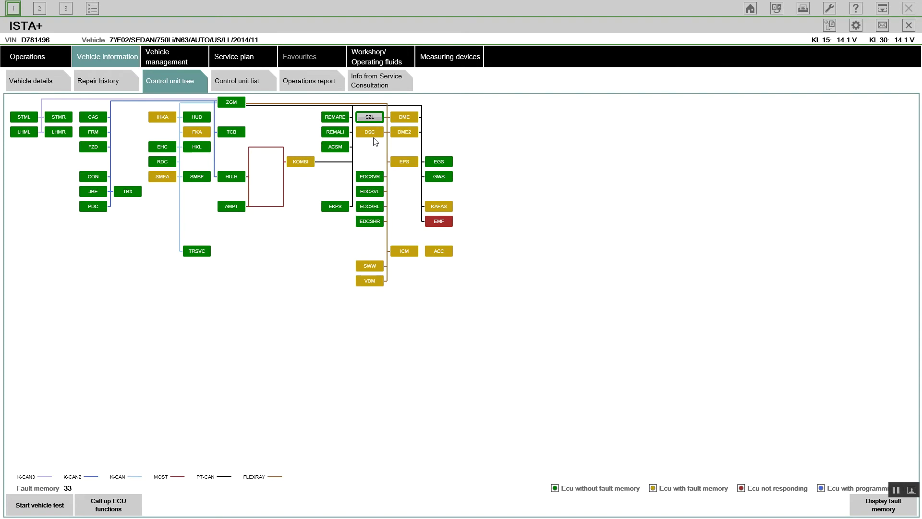
pyautogui.moveTo(370, 119)
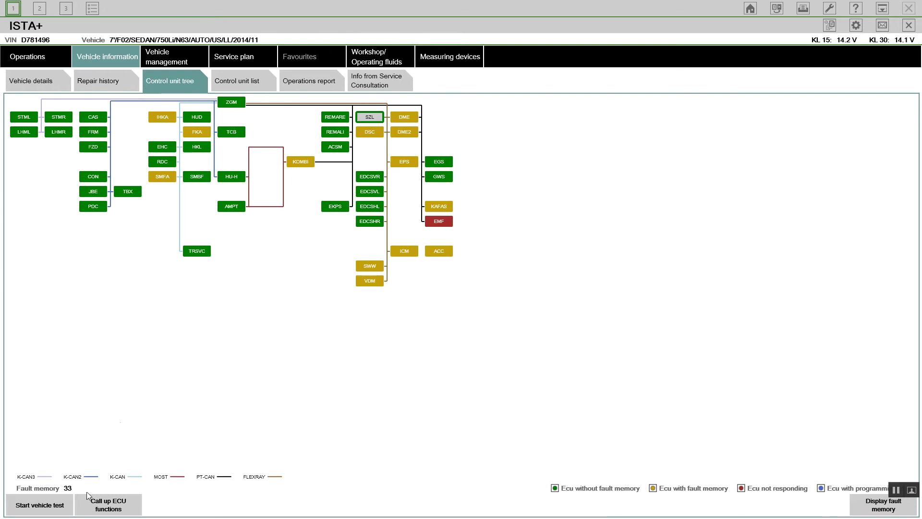
pyautogui.click(107, 507)
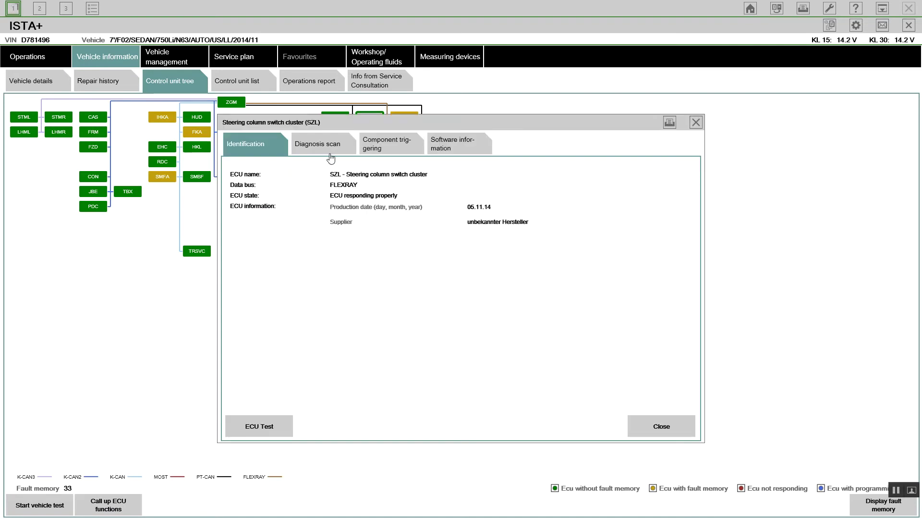
pyautogui.click(330, 152)
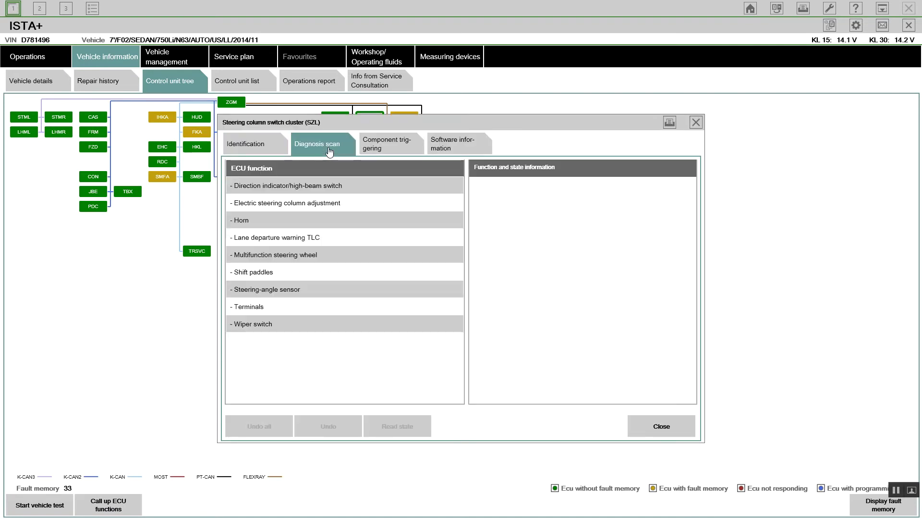
pyautogui.click(312, 288)
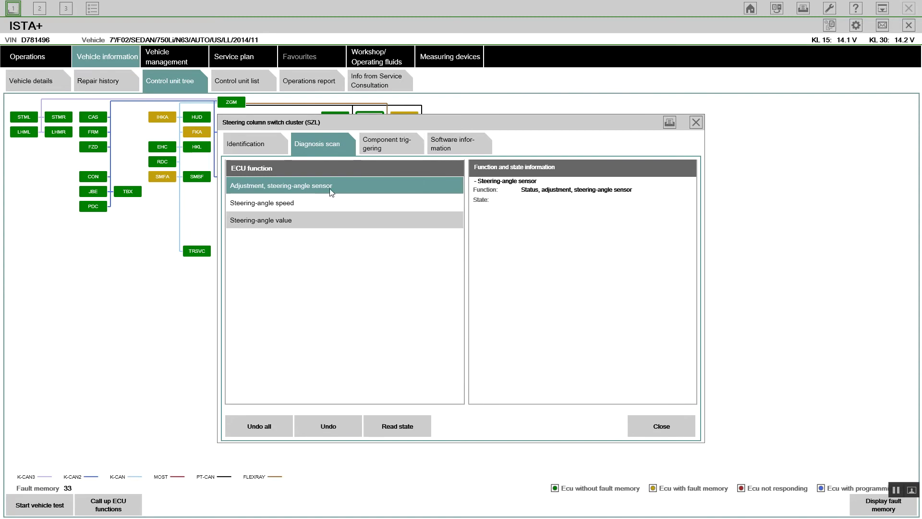
pyautogui.click(320, 221)
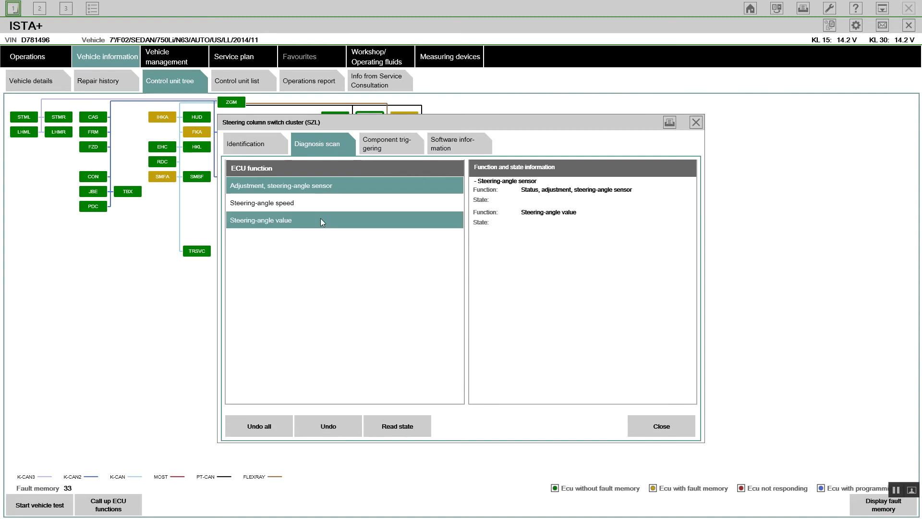
pyautogui.click(405, 435)
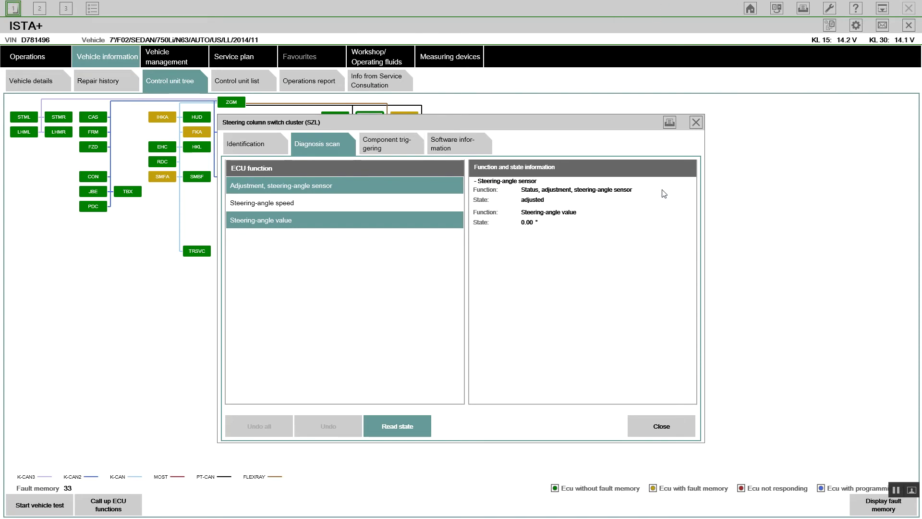
pyautogui.click(400, 432)
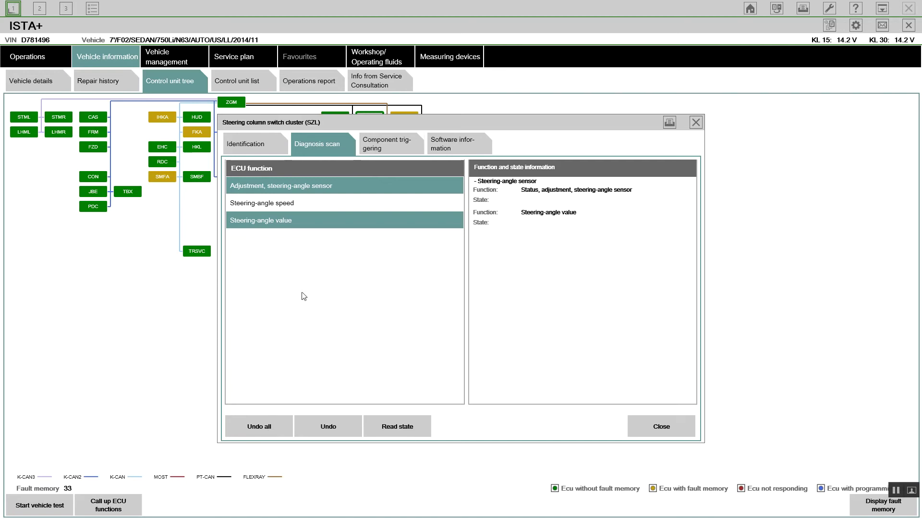
# Step: Deselect the steering-angle value and read only the steering-angle sensor's adjustment status
pyautogui.click(293, 223)
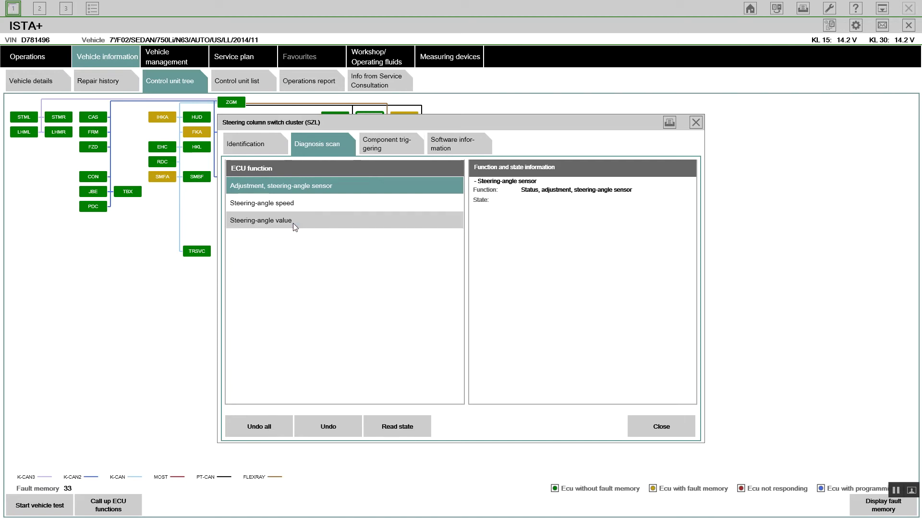
pyautogui.click(401, 427)
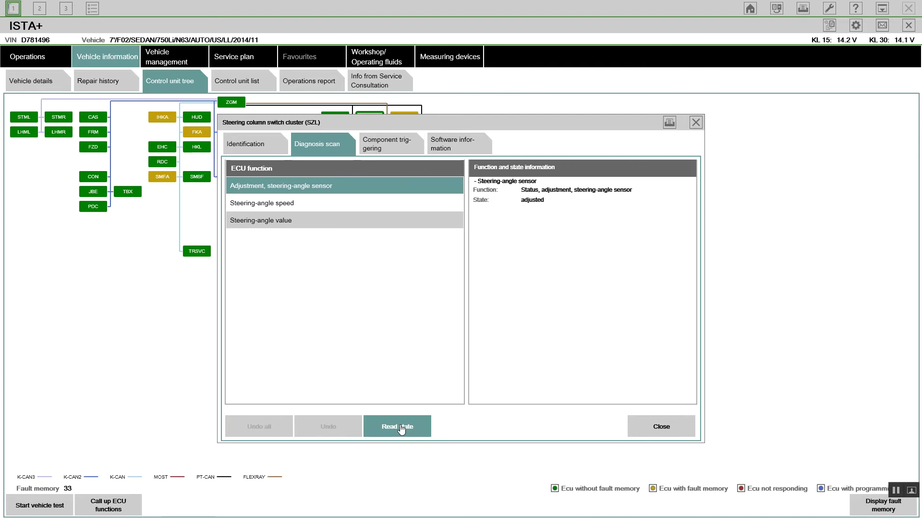
pyautogui.click(402, 428)
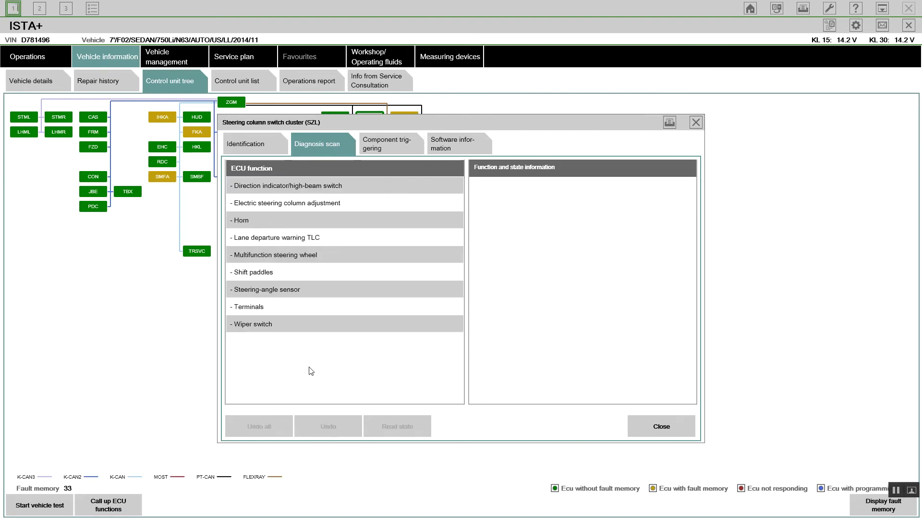
# Step: Read the state of the SZL's horn switch and clear the selection
pyautogui.click(313, 221)
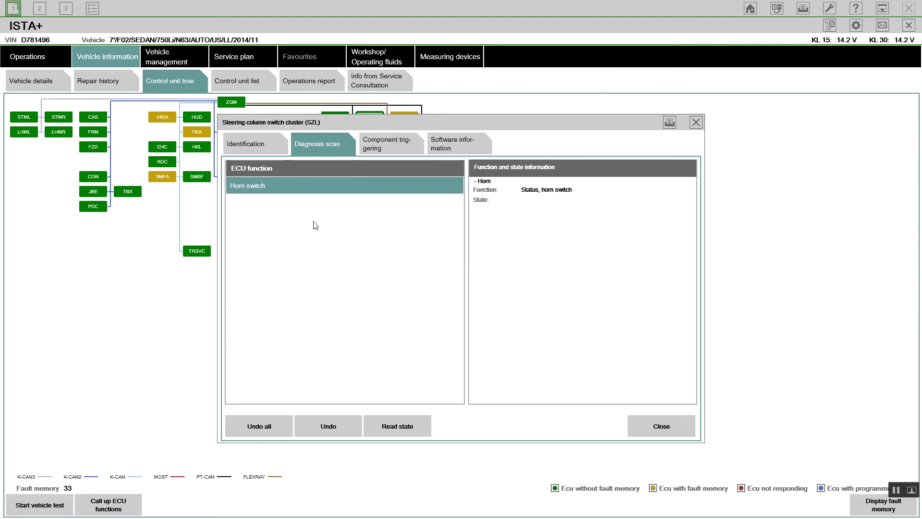
pyautogui.click(403, 428)
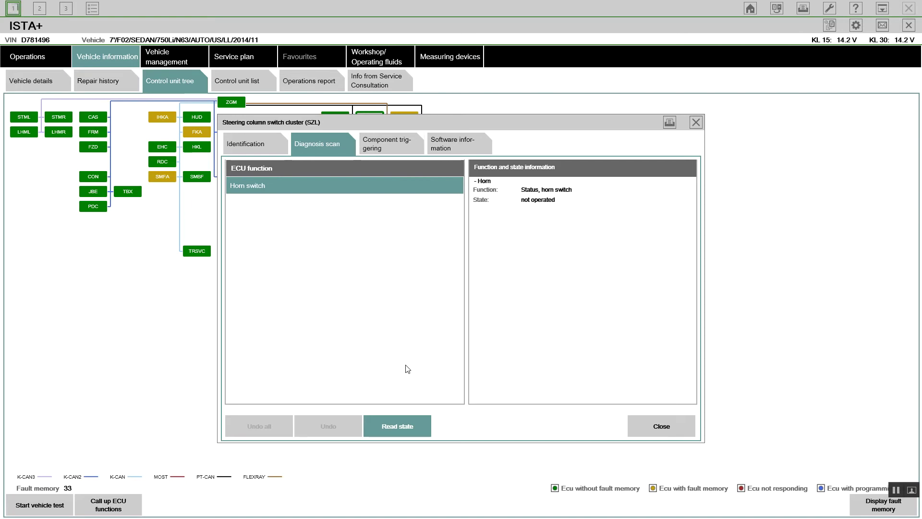
pyautogui.click(395, 433)
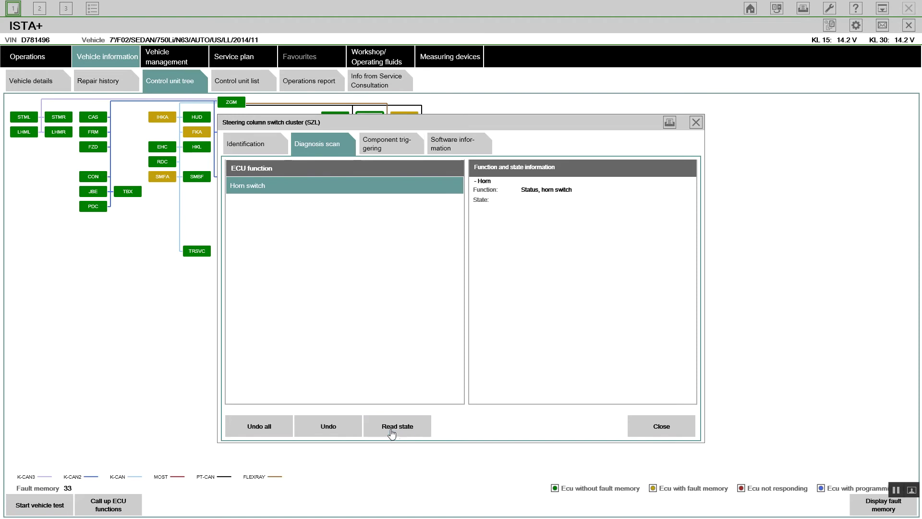
pyautogui.click(259, 426)
# Step: Read only the steering-angle value from the SZL's steering-angle sensor, and close its ECU functions
pyautogui.click(285, 292)
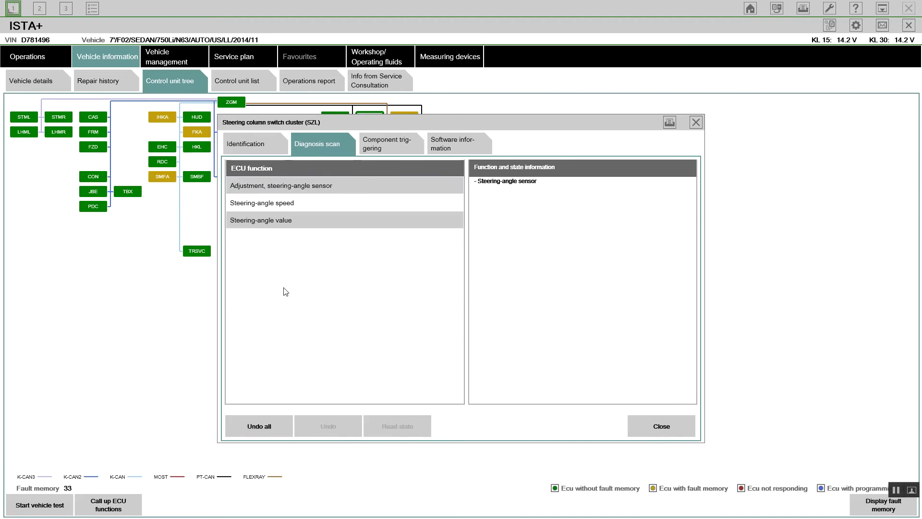
pyautogui.click(335, 217)
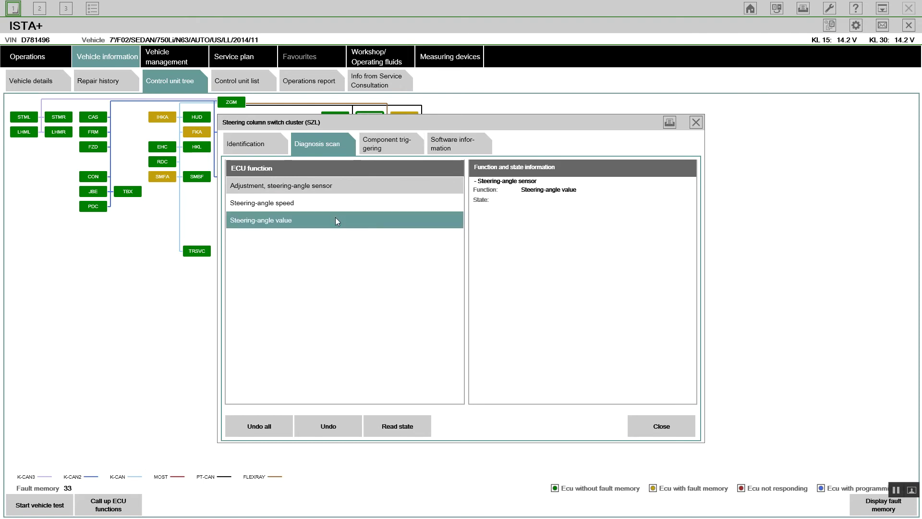
pyautogui.click(406, 428)
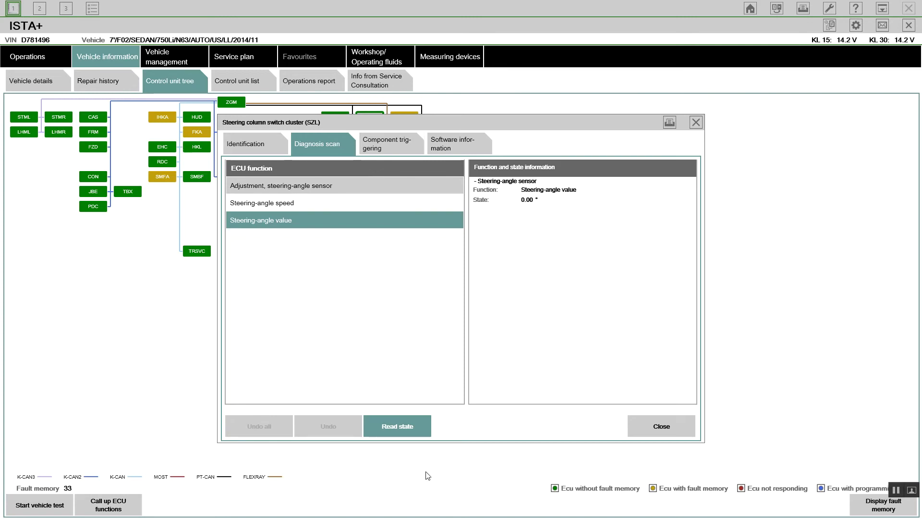
pyautogui.click(399, 427)
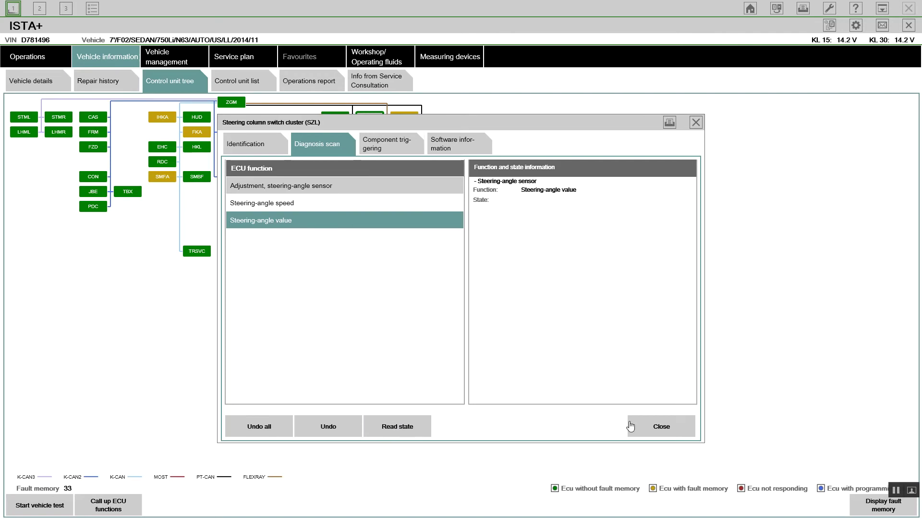
pyautogui.click(659, 425)
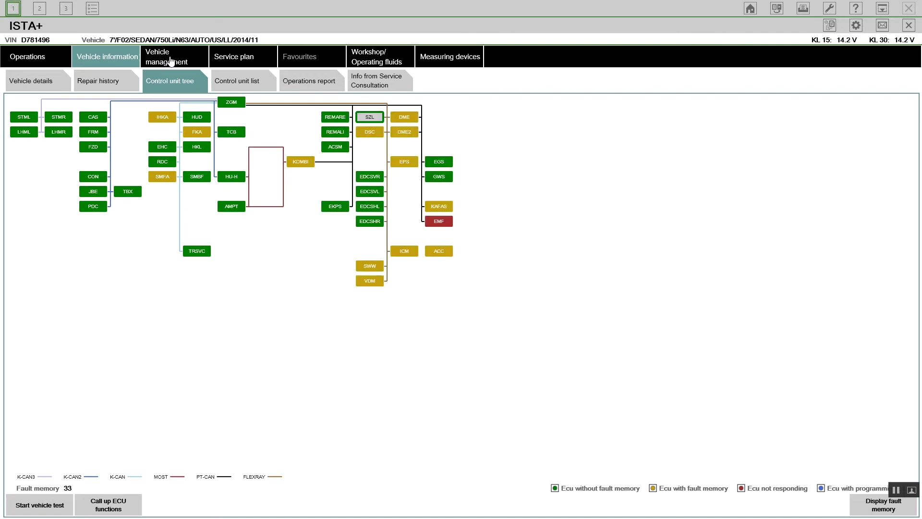
# Step: Display the vehicle's fault memory, calculate the test plan from it and review the listed test procedures by priority
pyautogui.click(879, 505)
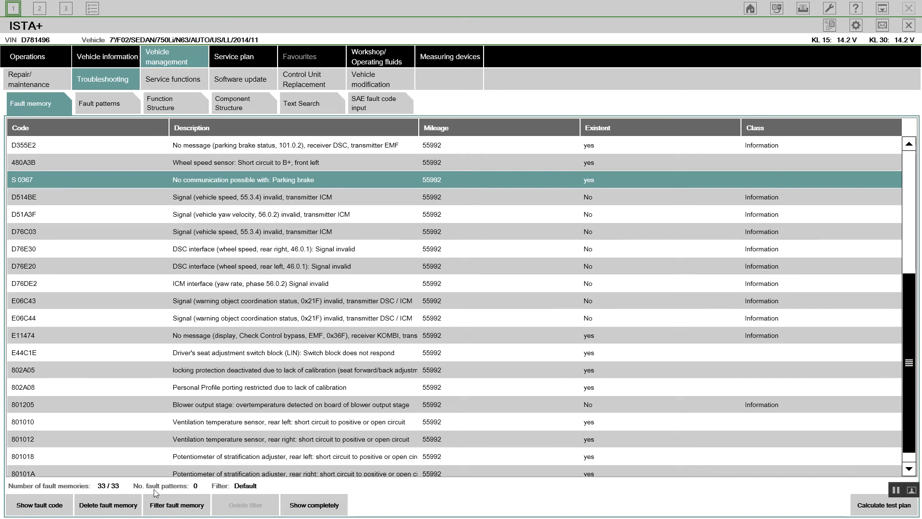
pyautogui.click(863, 503)
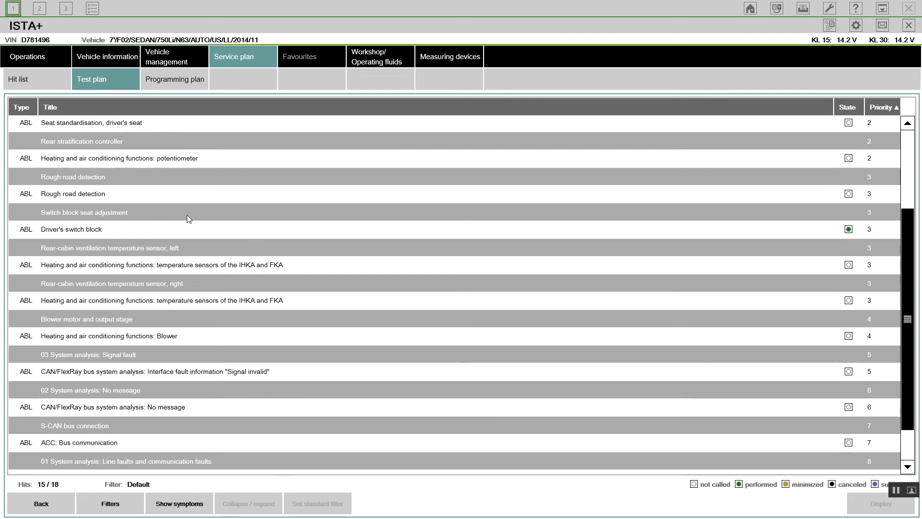
pyautogui.scroll(5, 159, 200)
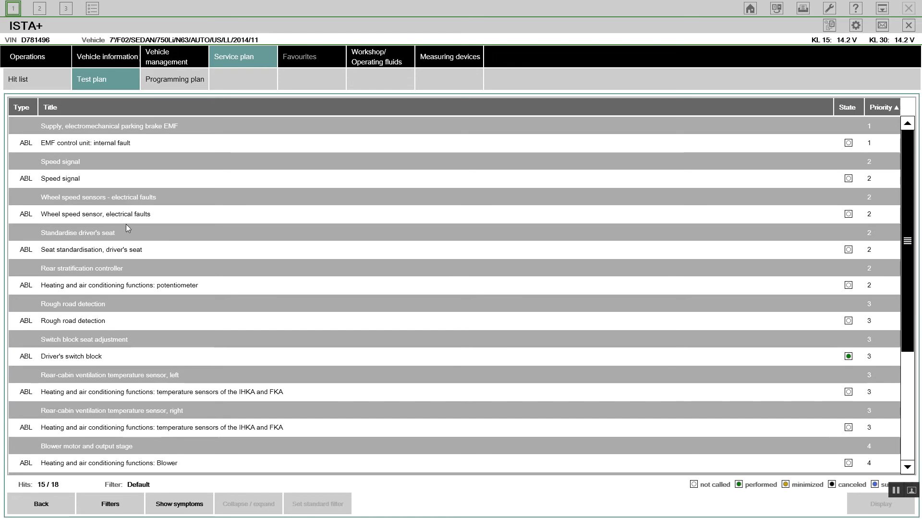
pyautogui.scroll(-3, 126, 224)
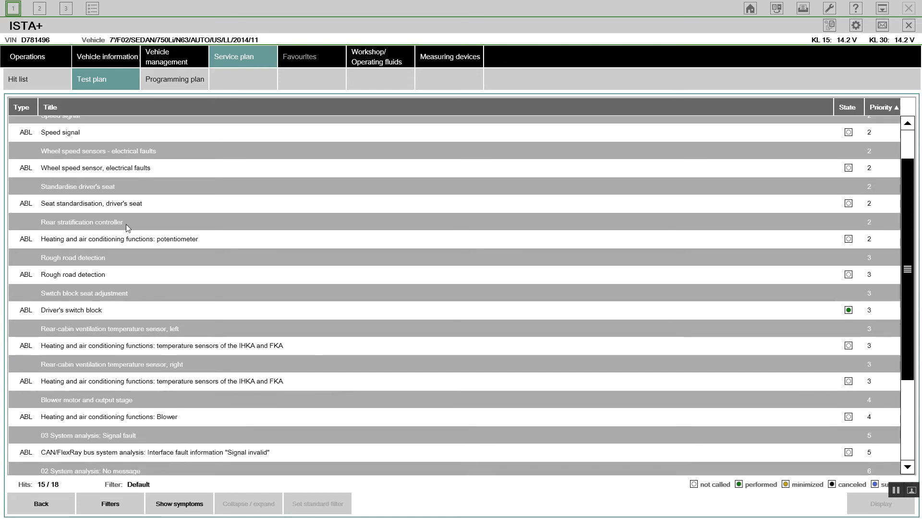
pyautogui.scroll(-6, 126, 223)
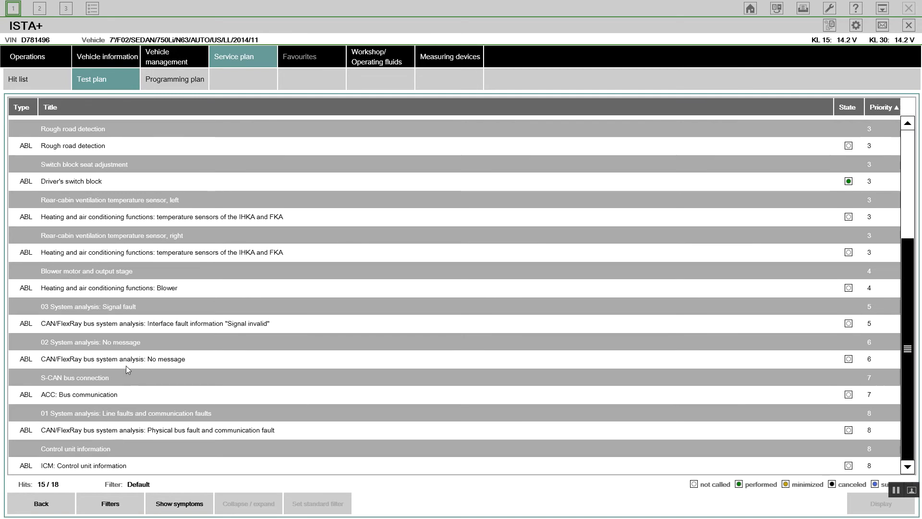
pyautogui.scroll(2, 124, 363)
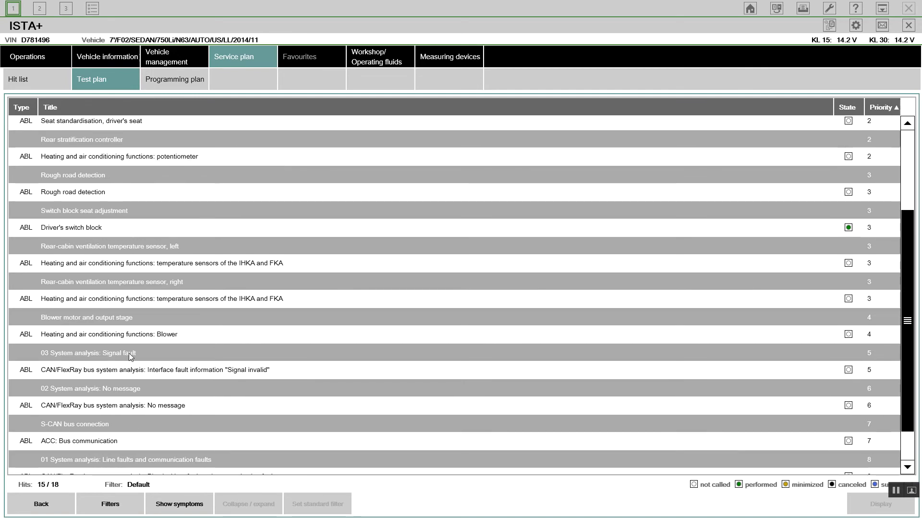
pyautogui.scroll(1, 129, 354)
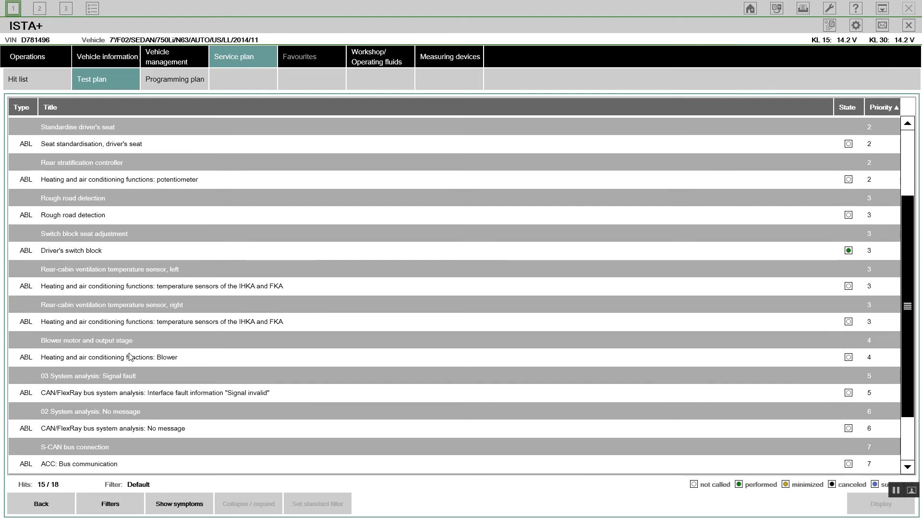
pyautogui.scroll(1, 129, 356)
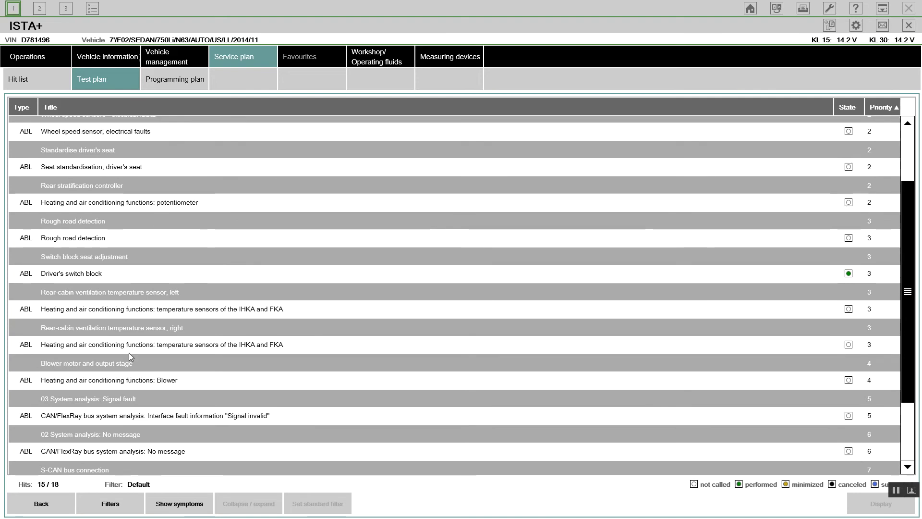
pyautogui.scroll(2, 129, 355)
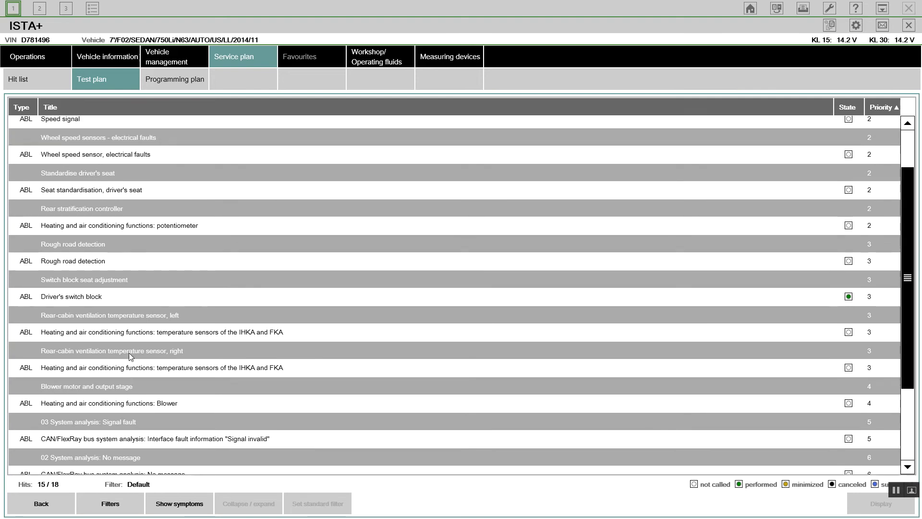
pyautogui.scroll(2, 129, 356)
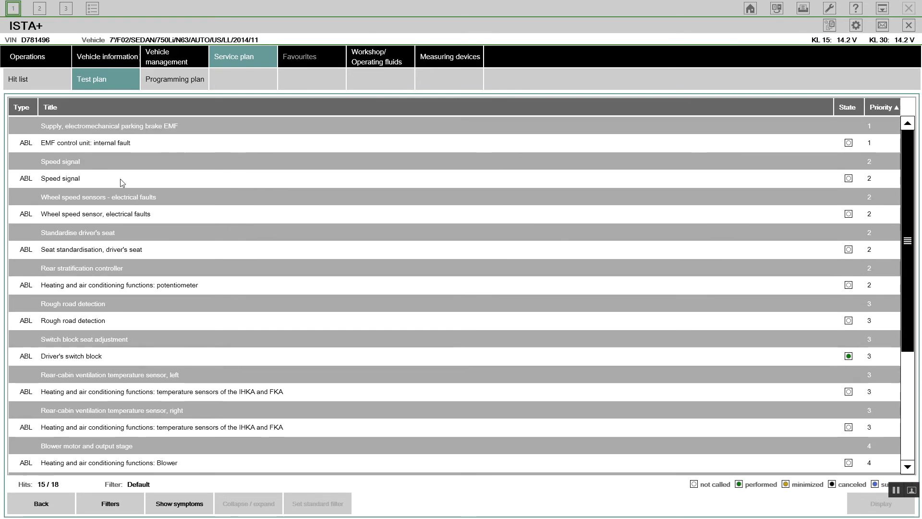
# Step: Highlight the EMF internal fault and the heating potentiometer procedures in turn, and examine the remaining test plan entries
pyautogui.click(128, 143)
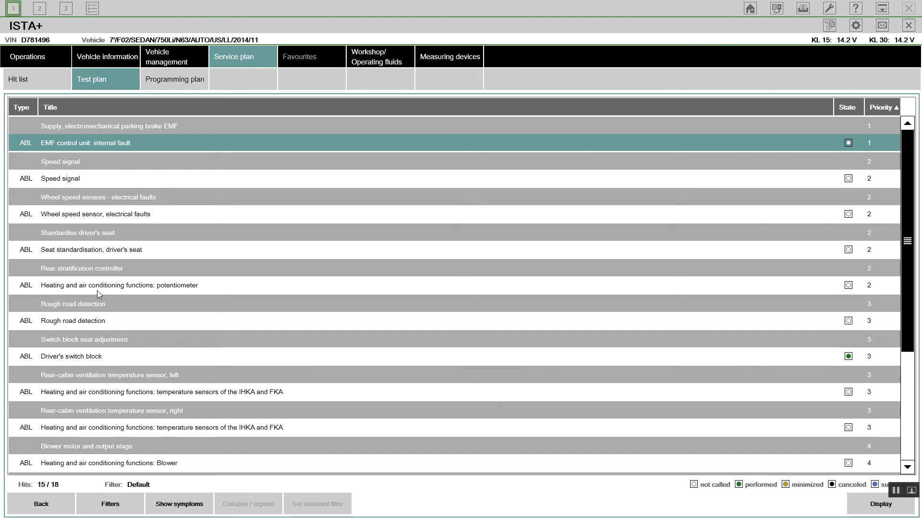
pyautogui.click(132, 286)
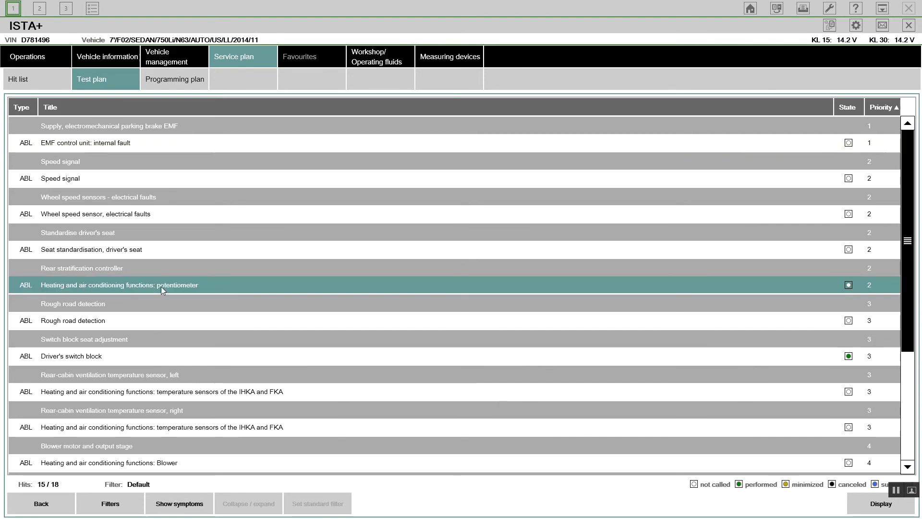
pyautogui.scroll(-1, 160, 287)
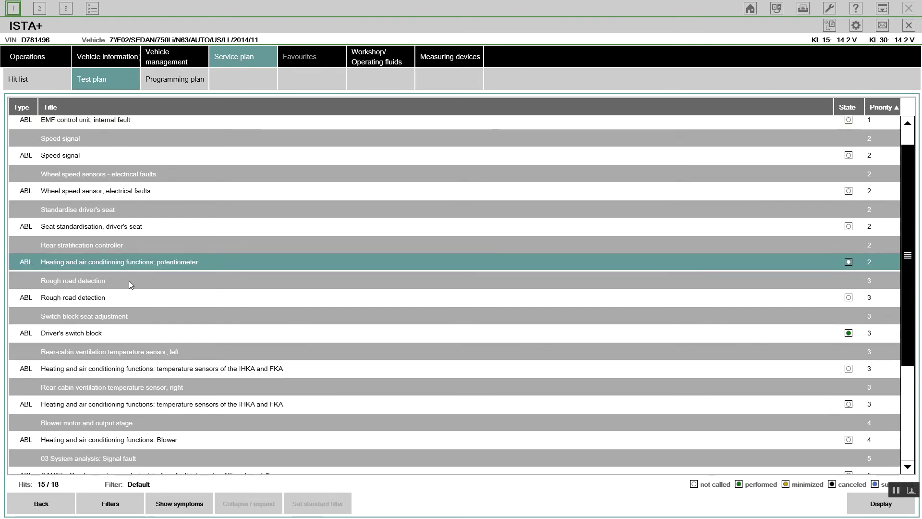
pyautogui.scroll(-1, 129, 280)
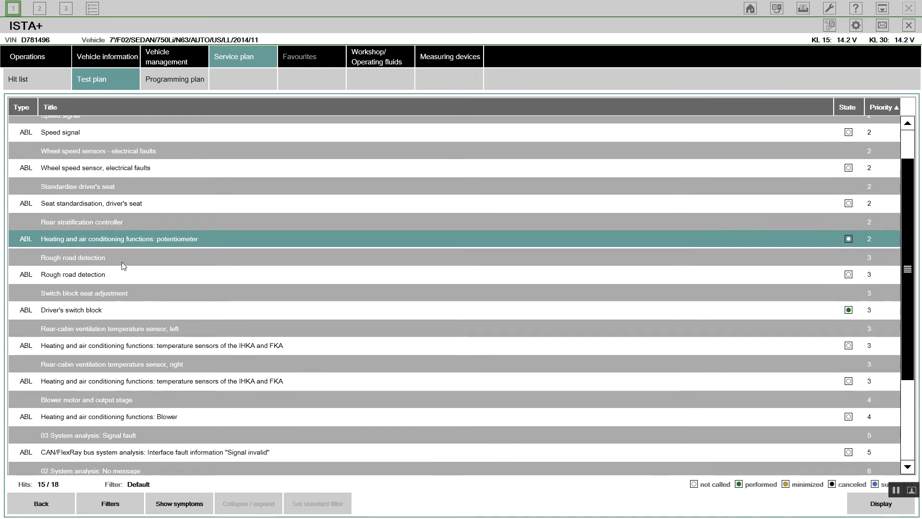
pyautogui.scroll(-1, 120, 268)
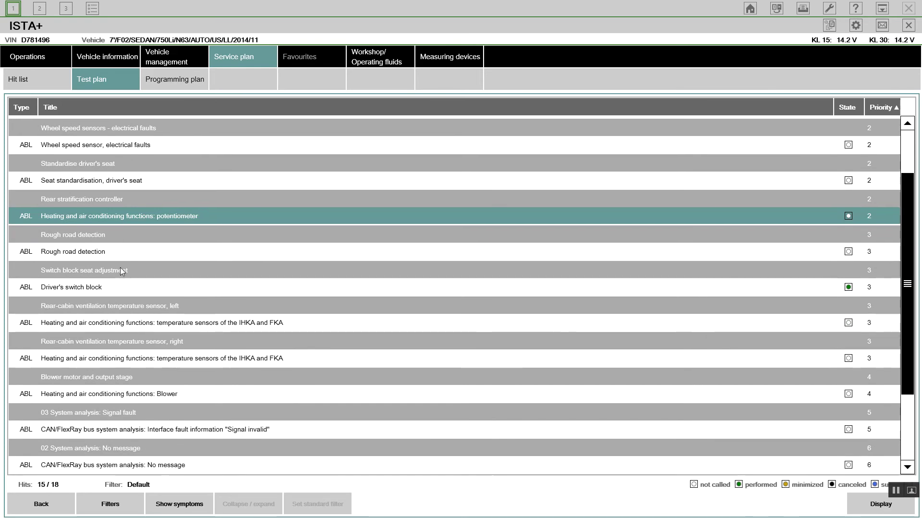
pyautogui.scroll(-1, 121, 267)
pyautogui.scroll(-3, 120, 267)
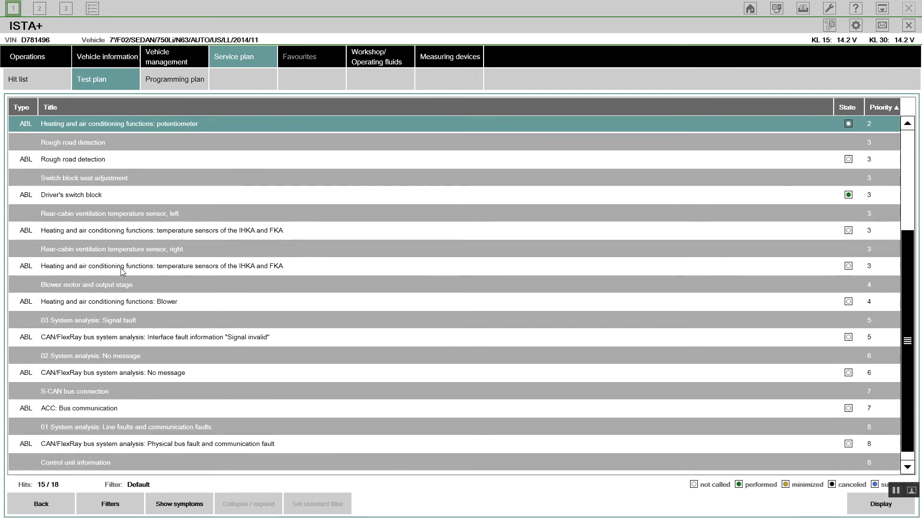
pyautogui.scroll(-1, 120, 268)
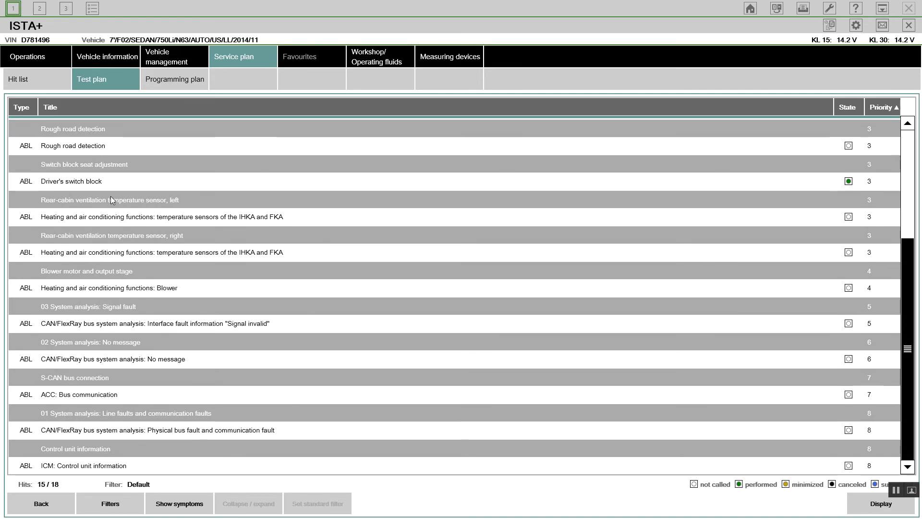
# Step: Open the service function "SZL: Steering angle sensor adjustment" from the steering angle sensor group under Chassis and suspension
pyautogui.click(166, 62)
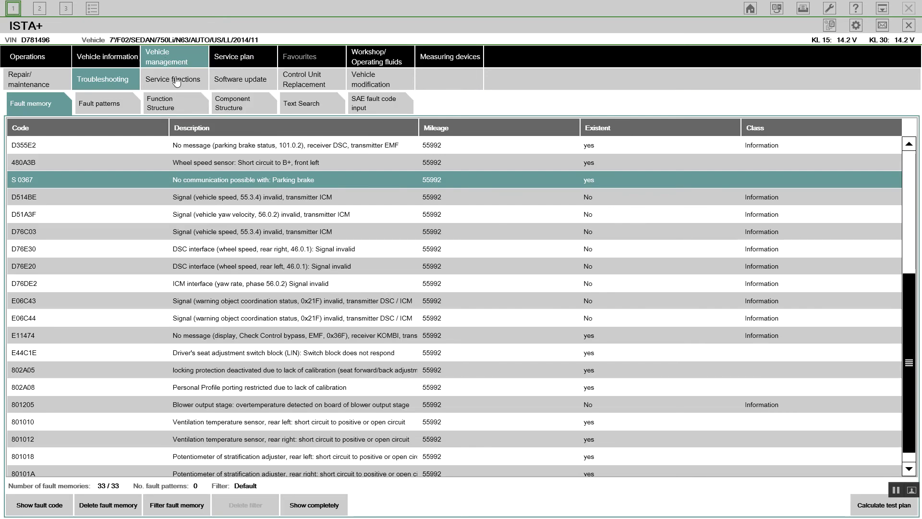
pyautogui.click(177, 83)
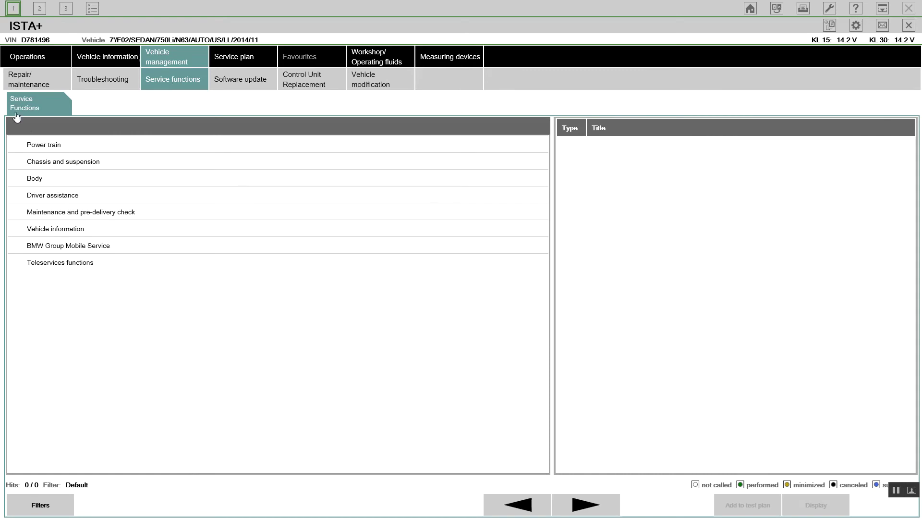
pyautogui.click(37, 163)
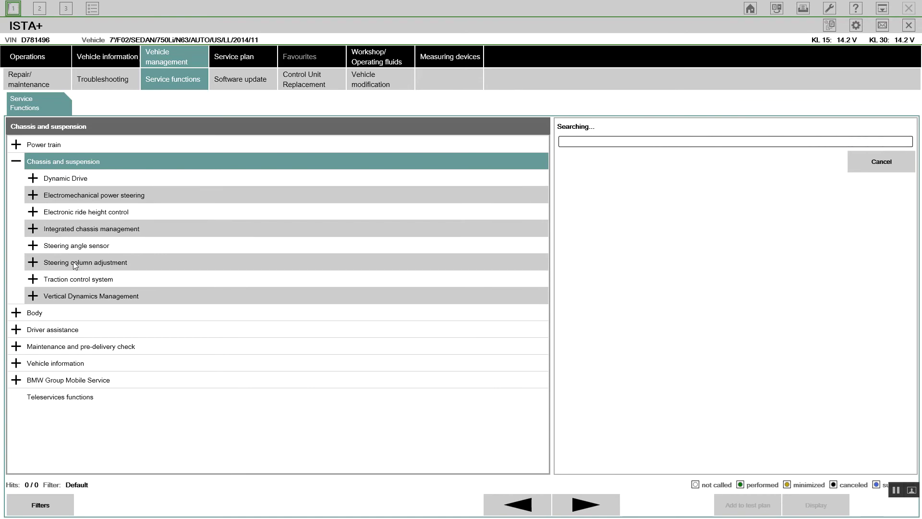
pyautogui.click(76, 245)
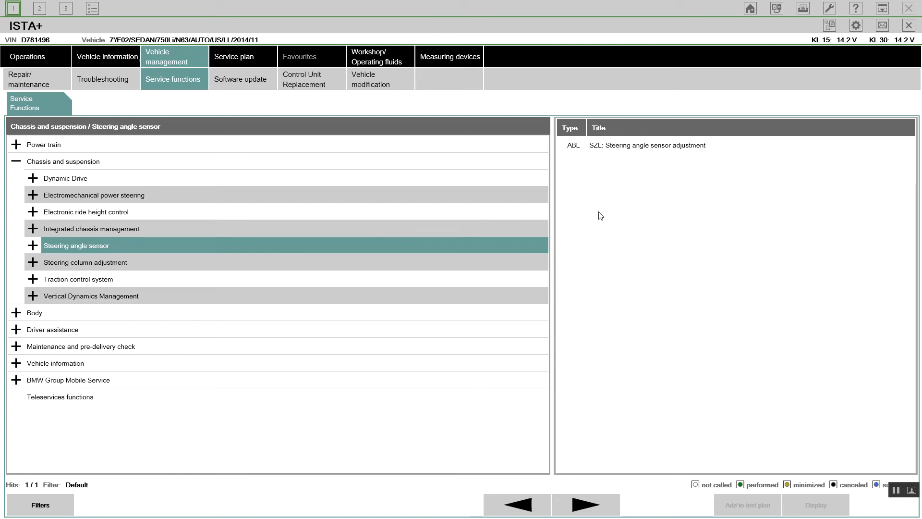
pyautogui.click(647, 146)
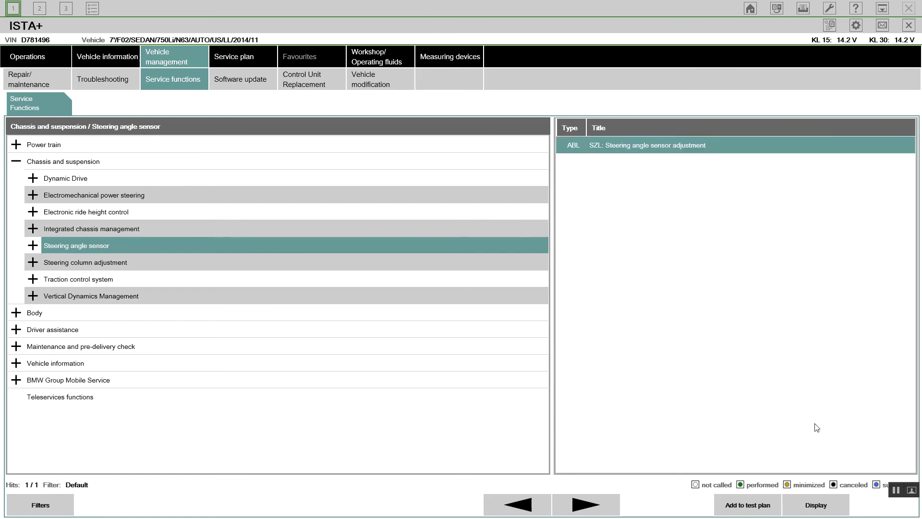
pyautogui.click(814, 506)
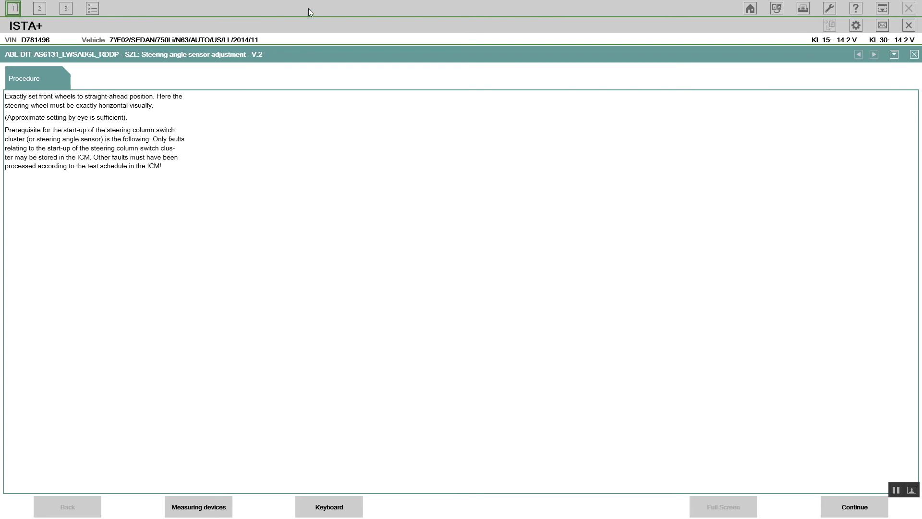
# Step: Shrink the program window from full screen and carry out the steering angle sensor adjustment, answering Yes to the adjustment question
pyautogui.doubleClick(417, 25)
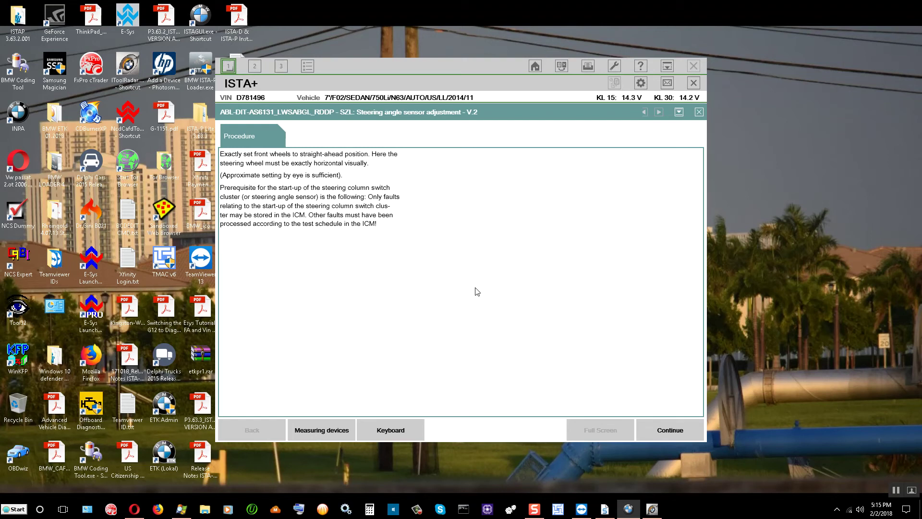
pyautogui.click(676, 432)
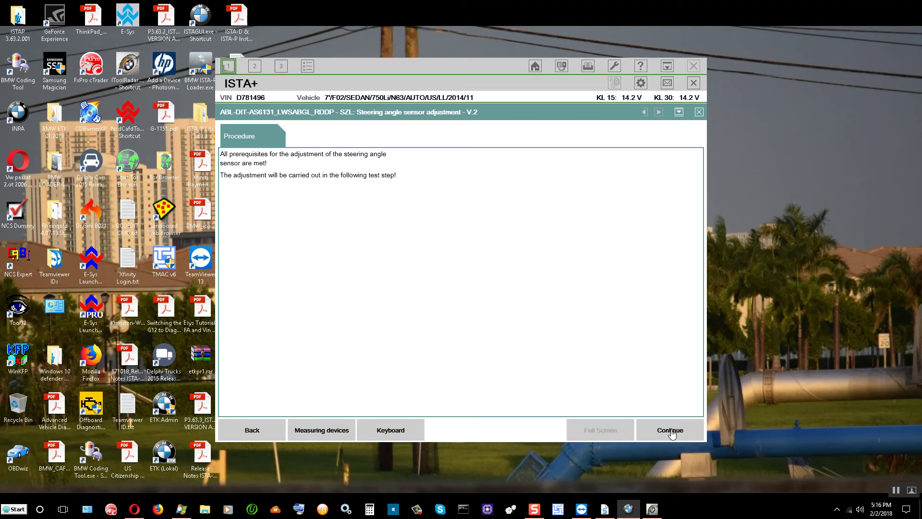
pyautogui.click(671, 434)
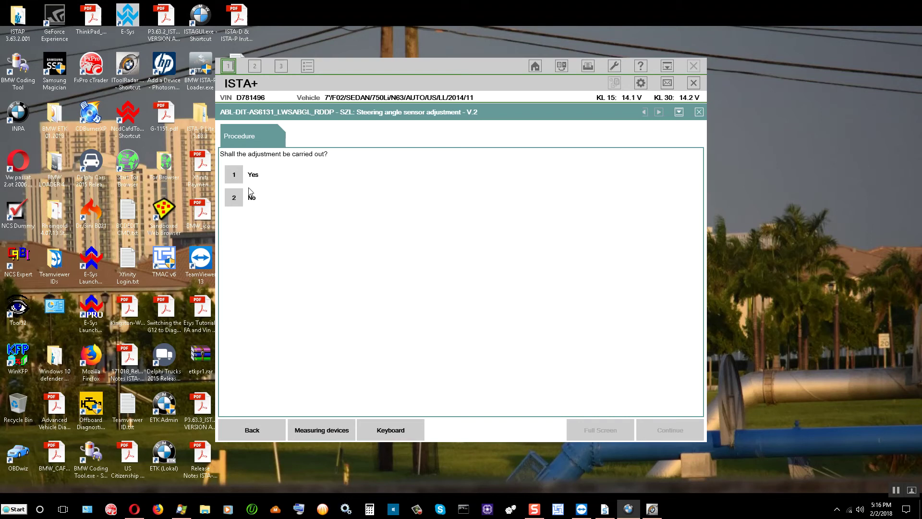
pyautogui.click(235, 177)
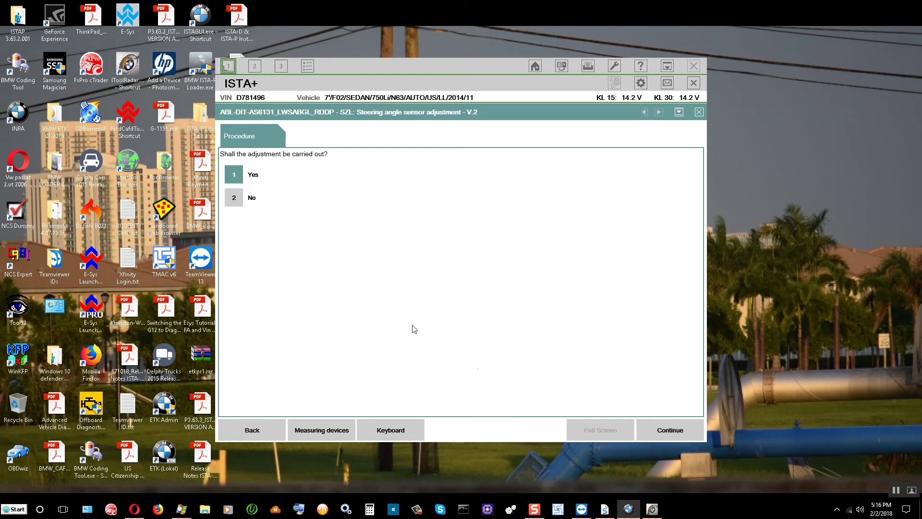
pyautogui.click(665, 431)
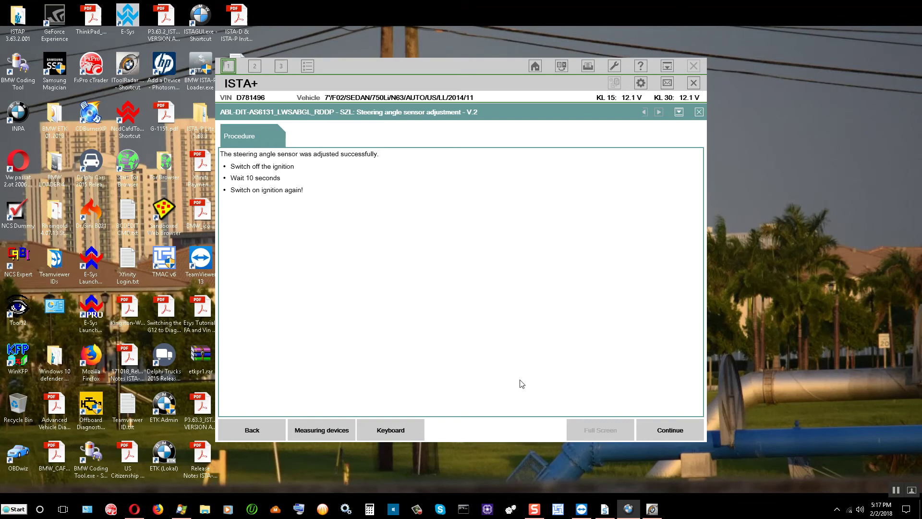
# Step: Proceed past the ignition instructions, choose Yes to delete the SZL's entire fault memory, and end the service function
pyautogui.click(669, 428)
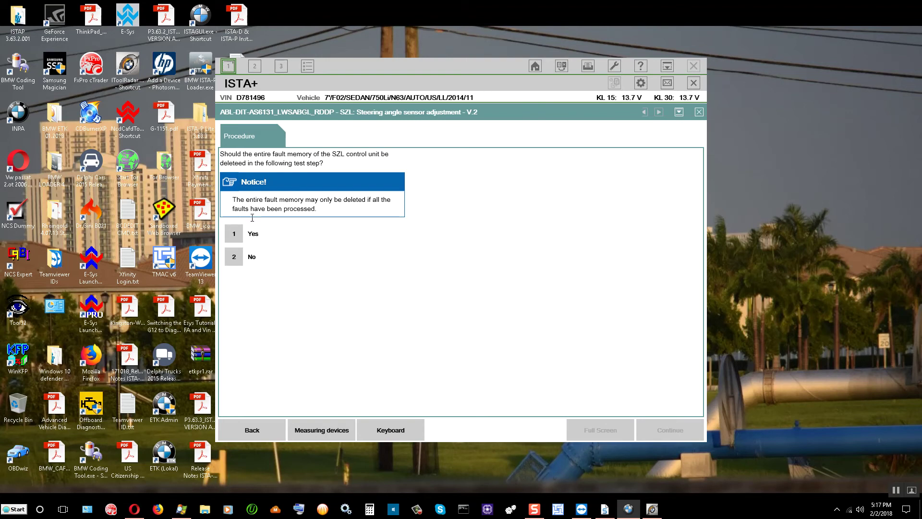
pyautogui.click(236, 234)
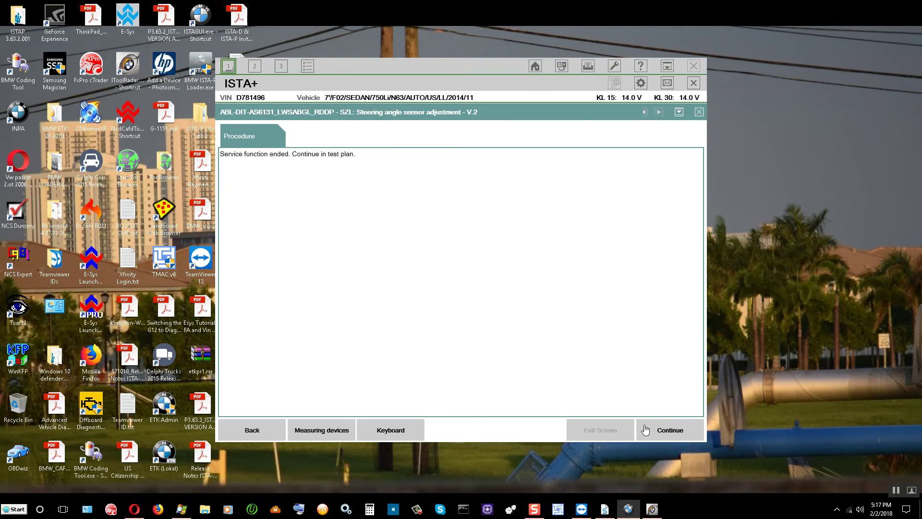
pyautogui.click(663, 431)
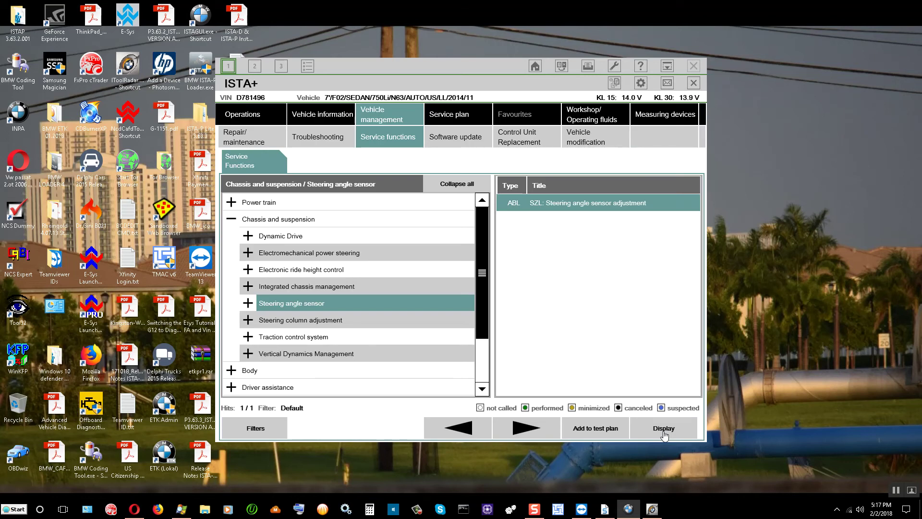
# Step: Return to the control unit tree, display the fault memory and select fault 801010 for the rear left ventilation temperature sensor
pyautogui.click(327, 119)
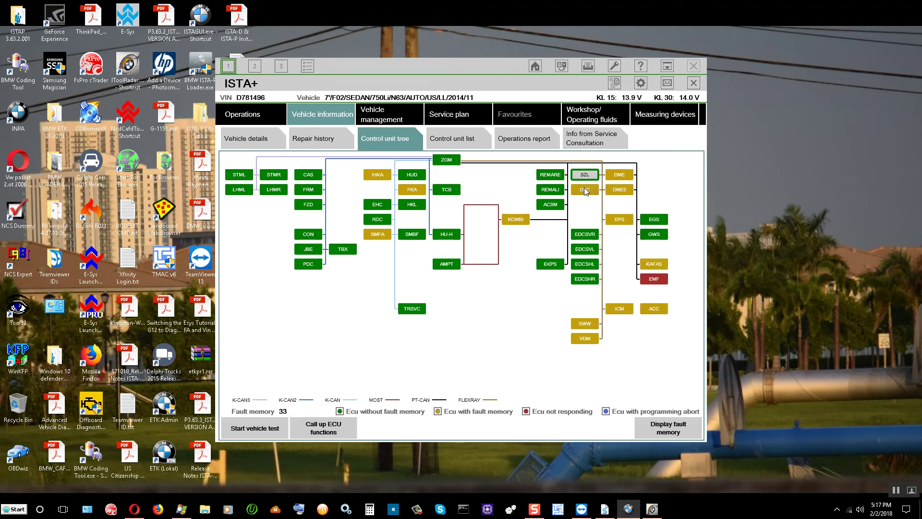
pyautogui.moveTo(585, 190)
pyautogui.click(672, 432)
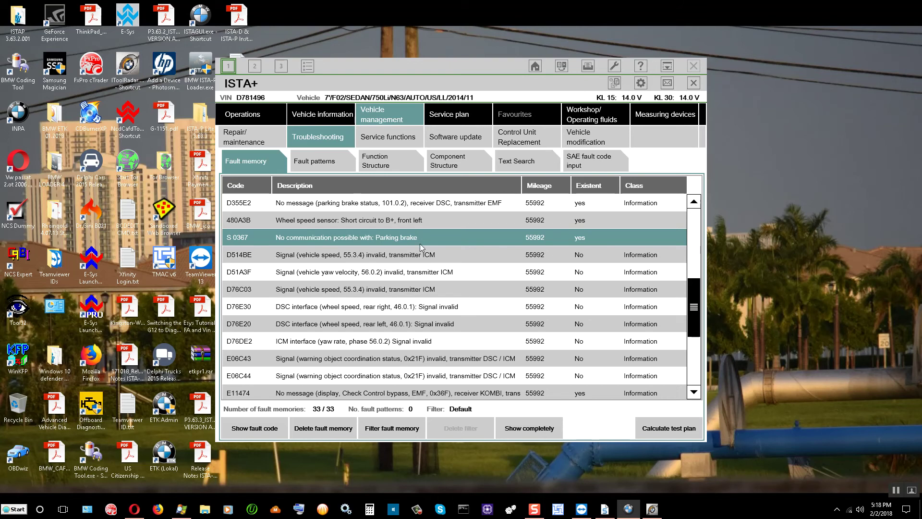
pyautogui.scroll(-3, 421, 247)
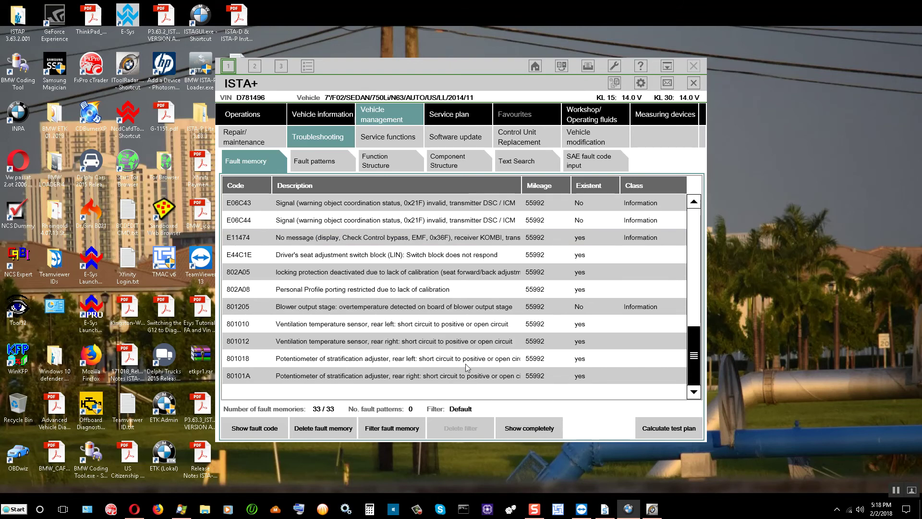
pyautogui.click(445, 318)
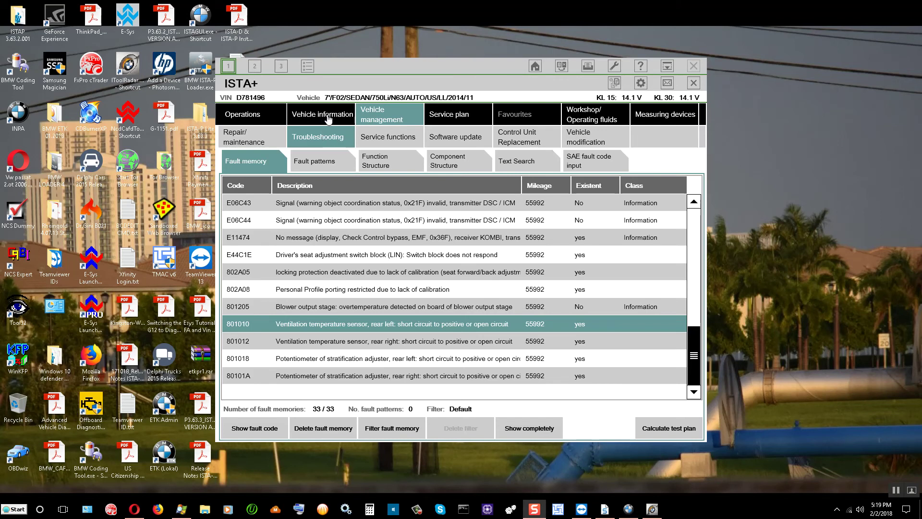
# Step: Display the "Ride height adjustment" functional description from the electronic ride height control group in the service functions
pyautogui.click(392, 139)
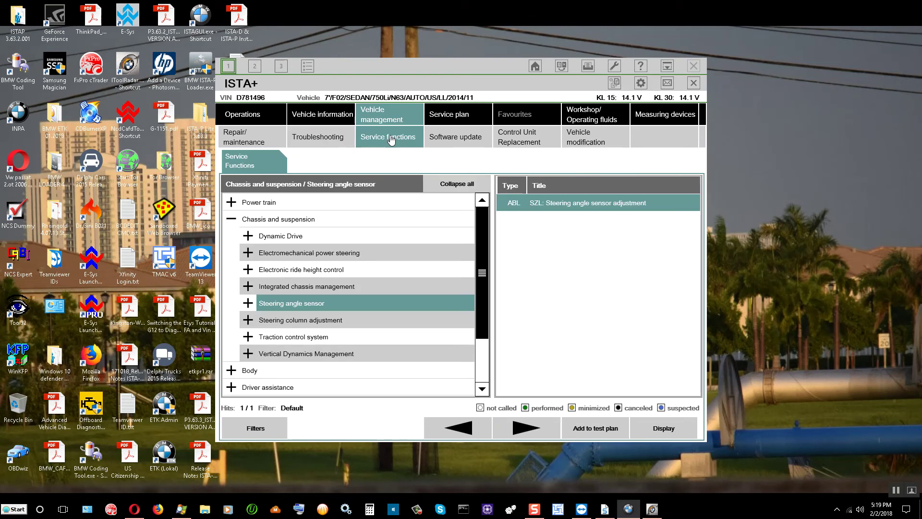
pyautogui.click(278, 270)
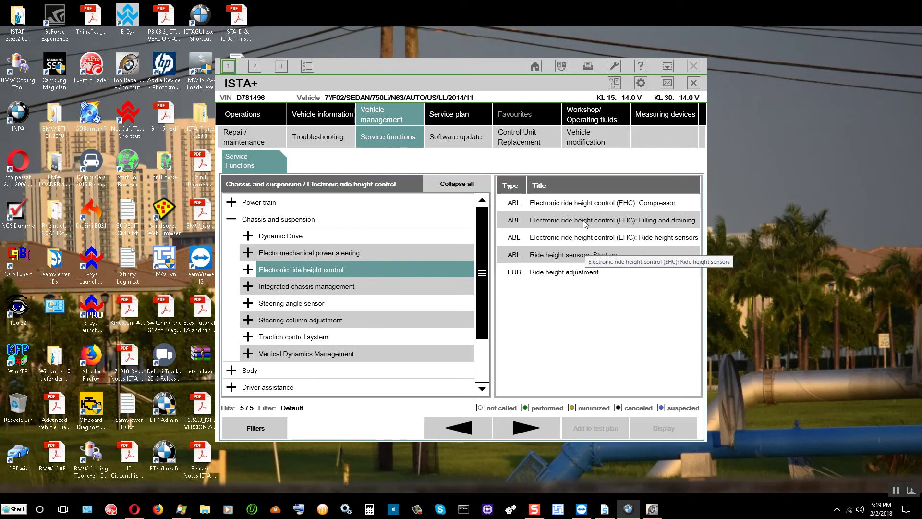
pyautogui.click(600, 203)
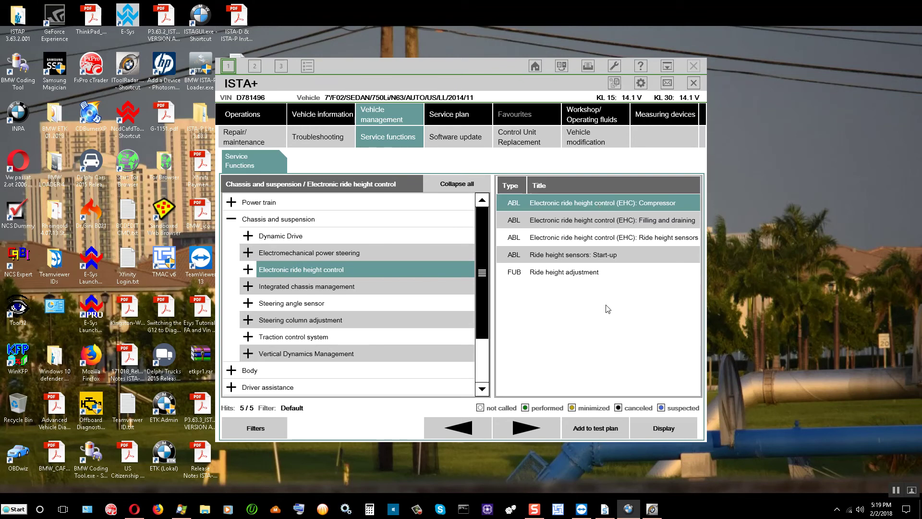
pyautogui.click(579, 274)
pyautogui.click(674, 427)
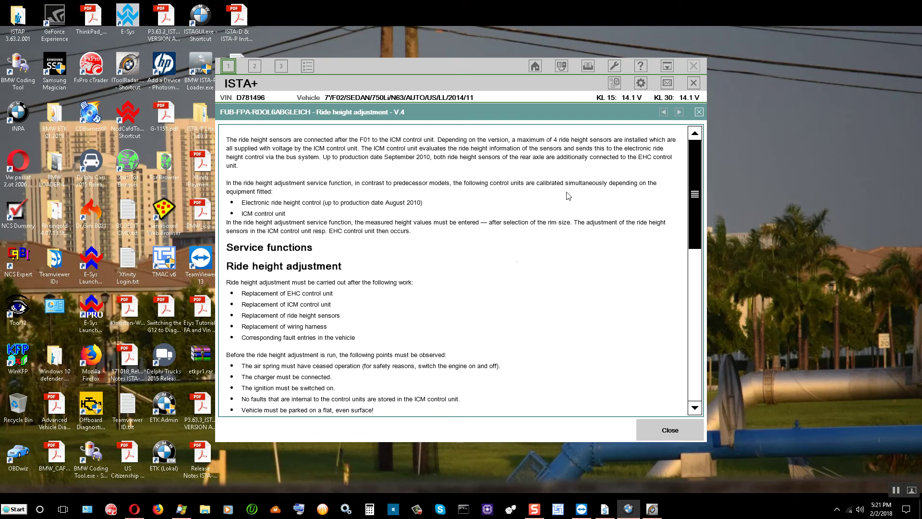
# Step: Print the whole ride height adjustment document to a PDF file named "ride height functional description"
pyautogui.click(589, 68)
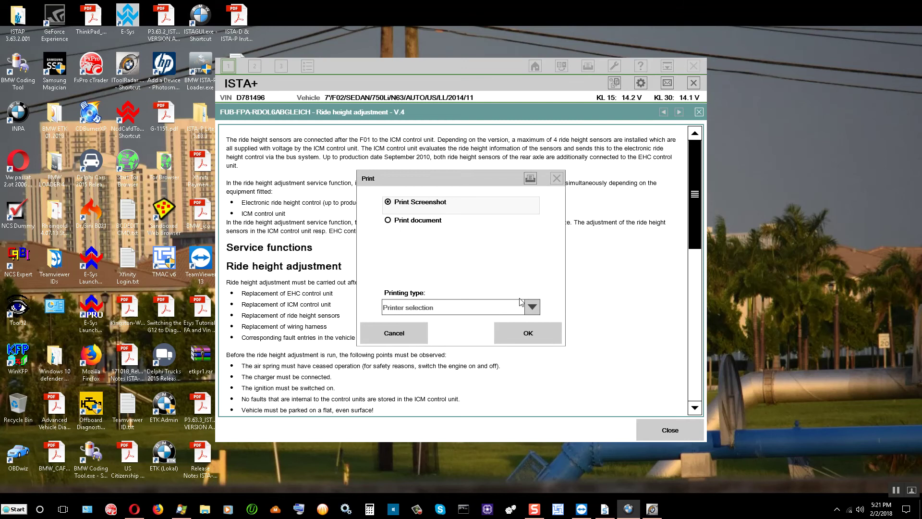
pyautogui.click(532, 307)
pyautogui.click(482, 341)
pyautogui.click(430, 222)
pyautogui.click(525, 334)
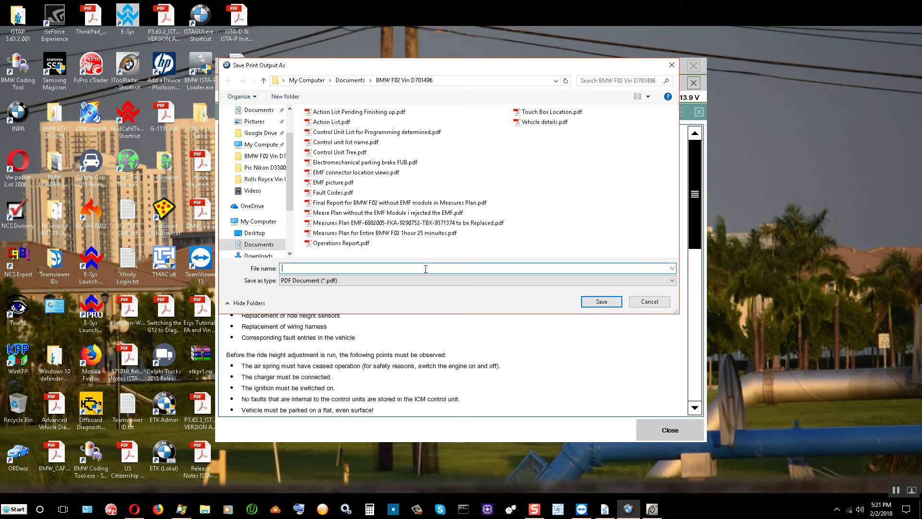
pyautogui.write('ide h')
pyautogui.write('ght functional description')
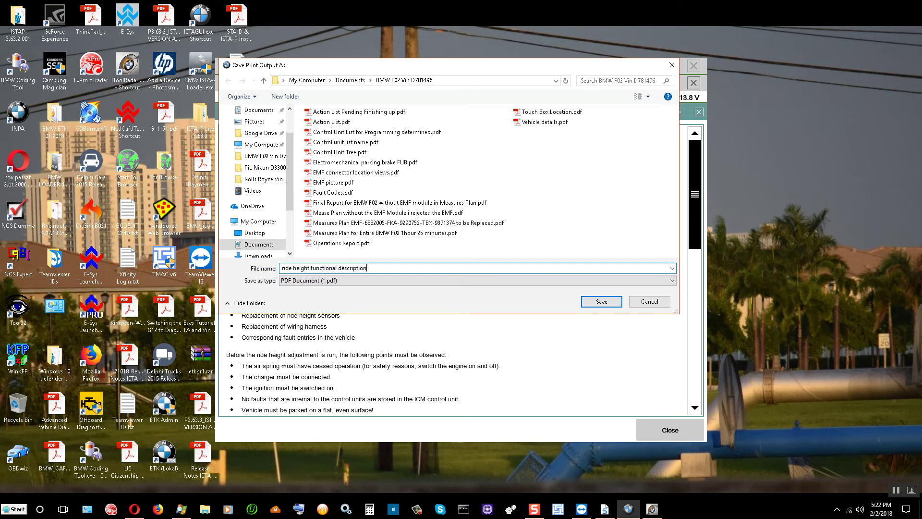
pyautogui.press('Return')
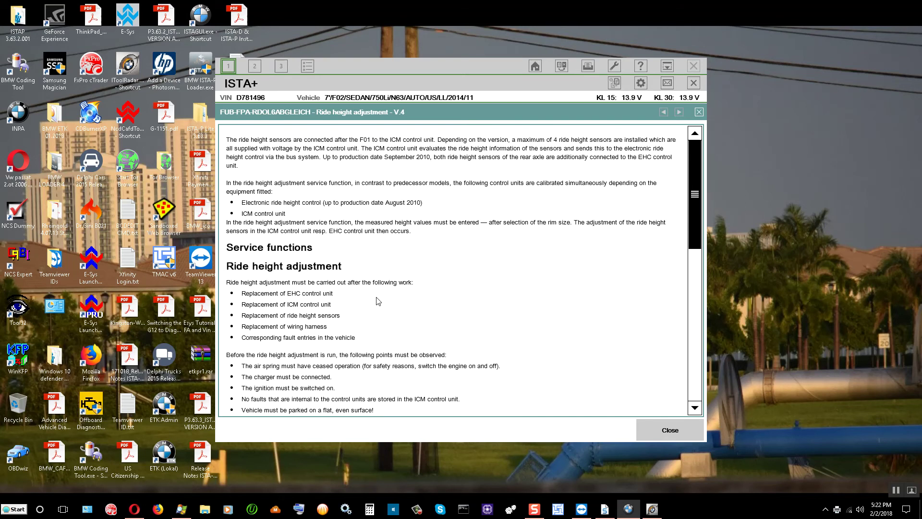
# Step: Read through the ride height adjustment description, including its prerequisites and automatic sequence, and close the document
pyautogui.scroll(-4, 378, 301)
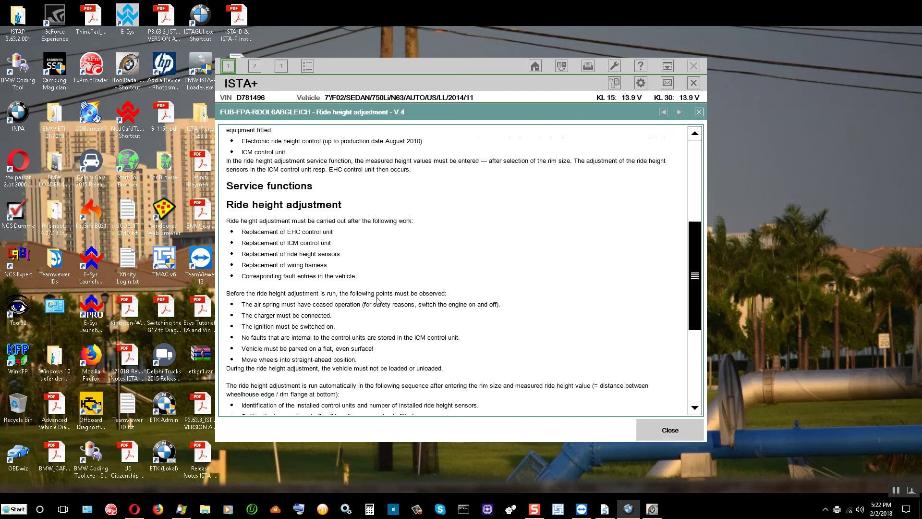
pyautogui.scroll(-1, 378, 300)
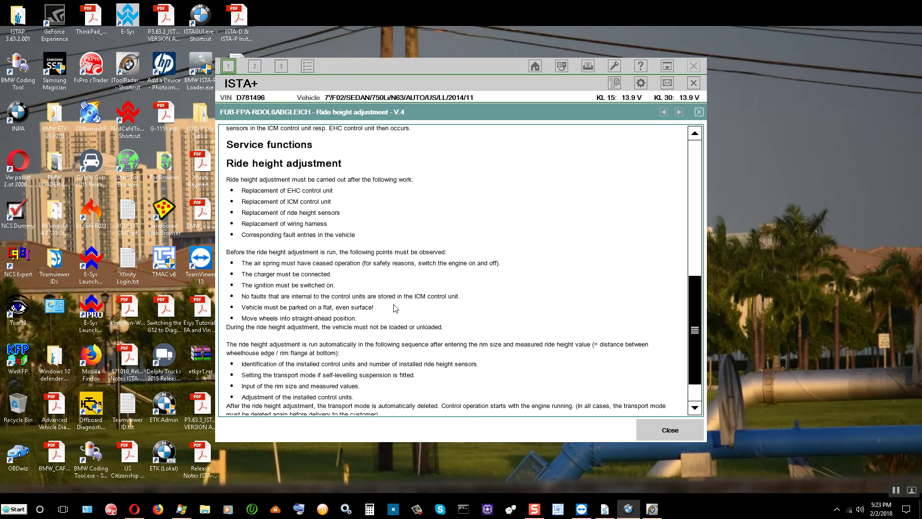
pyautogui.scroll(-1, 396, 308)
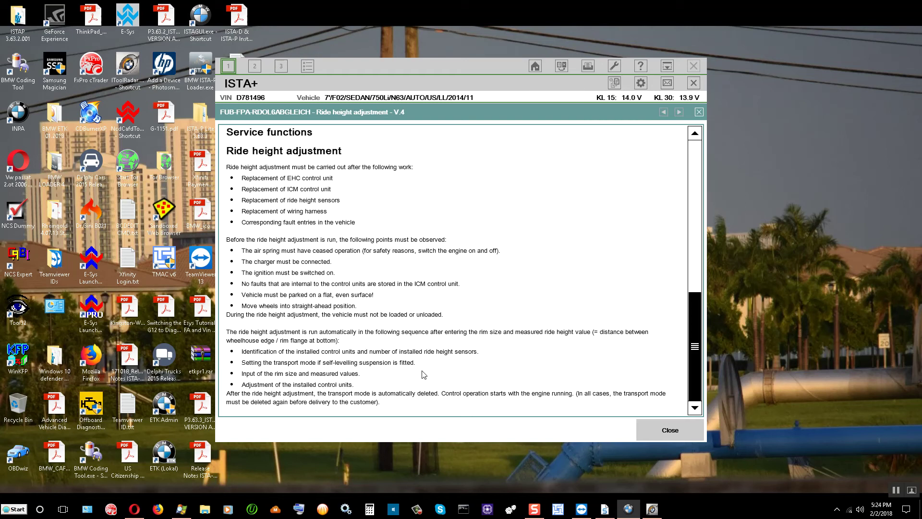
pyautogui.scroll(4, 424, 374)
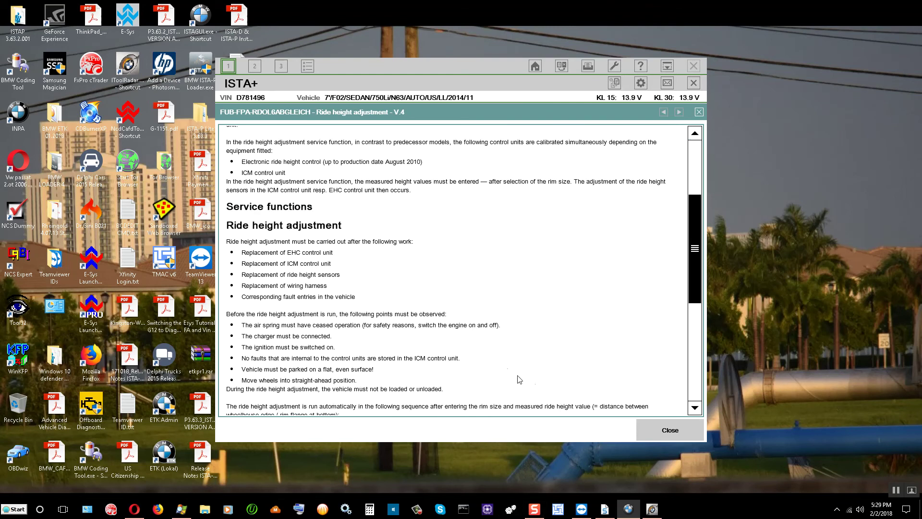
pyautogui.scroll(-1, 502, 350)
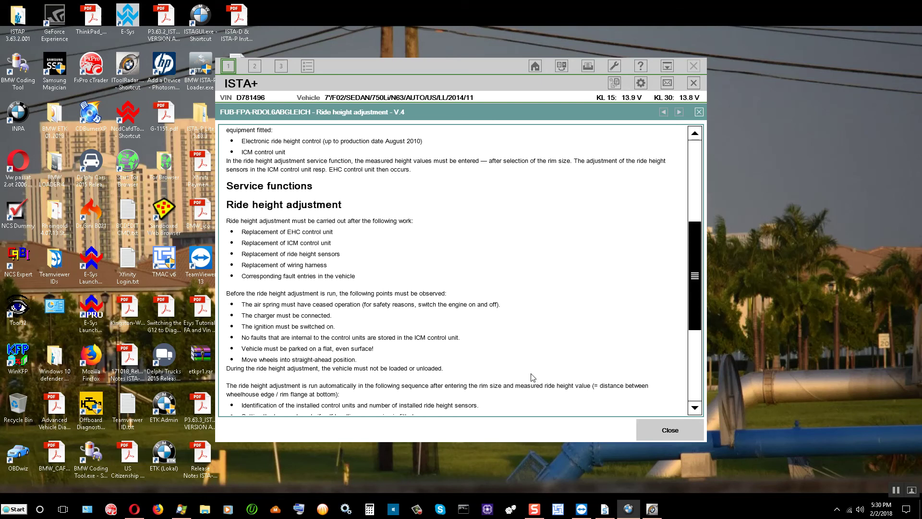
pyautogui.click(666, 430)
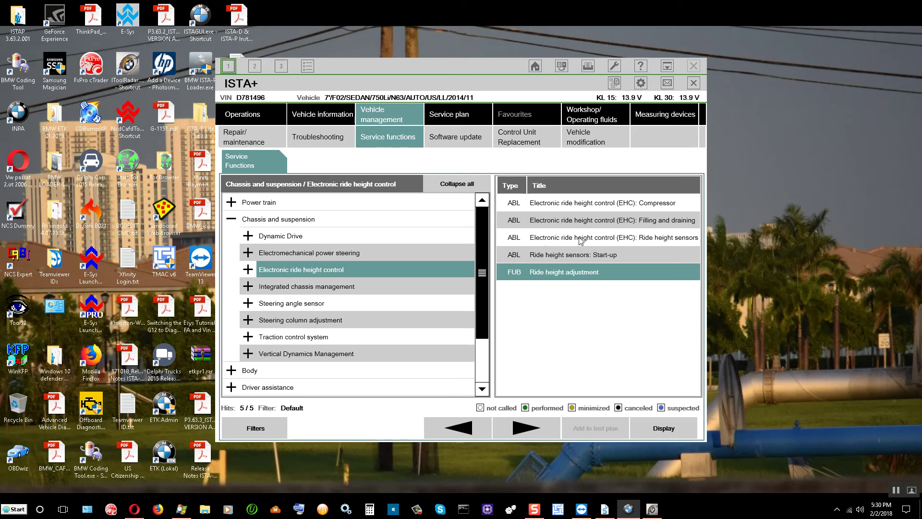
# Step: View the "Ride height adjustment" functional description listed under Integrated chassis management, and close it again
pyautogui.click(249, 287)
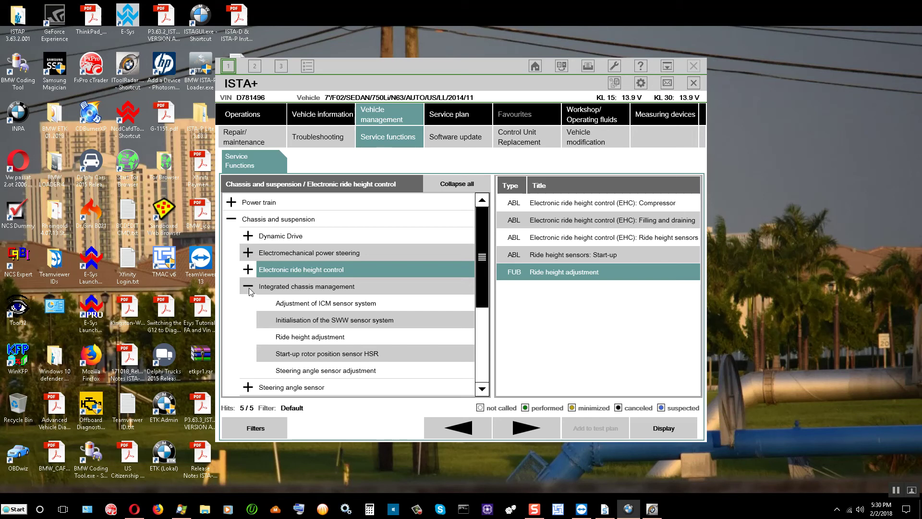
pyautogui.scroll(-1, 277, 322)
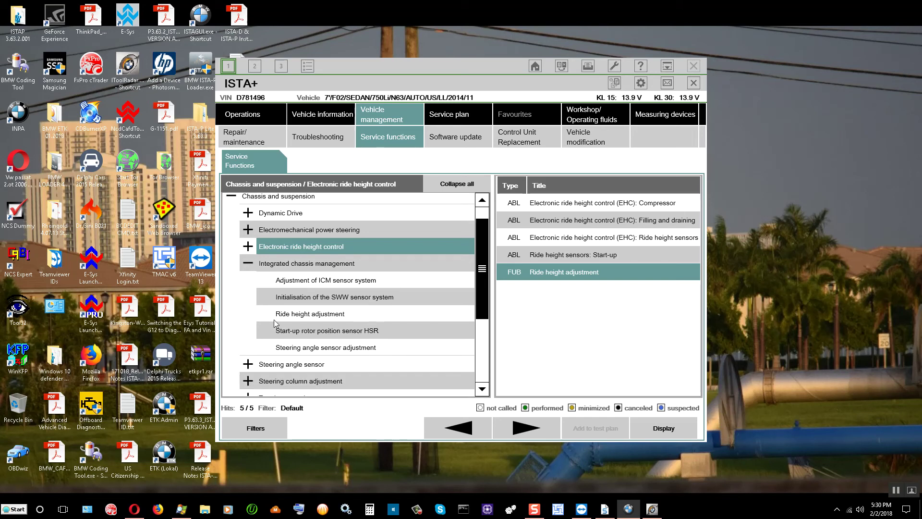
pyautogui.click(312, 315)
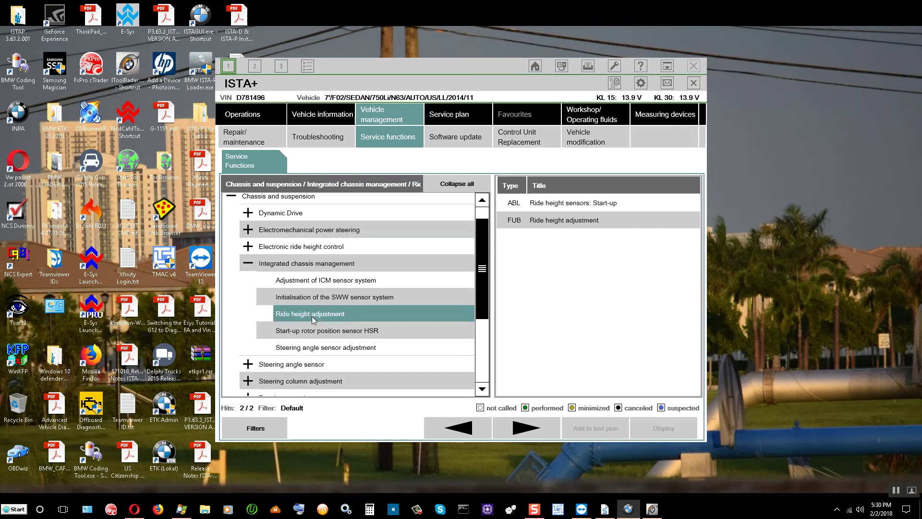
pyautogui.click(590, 228)
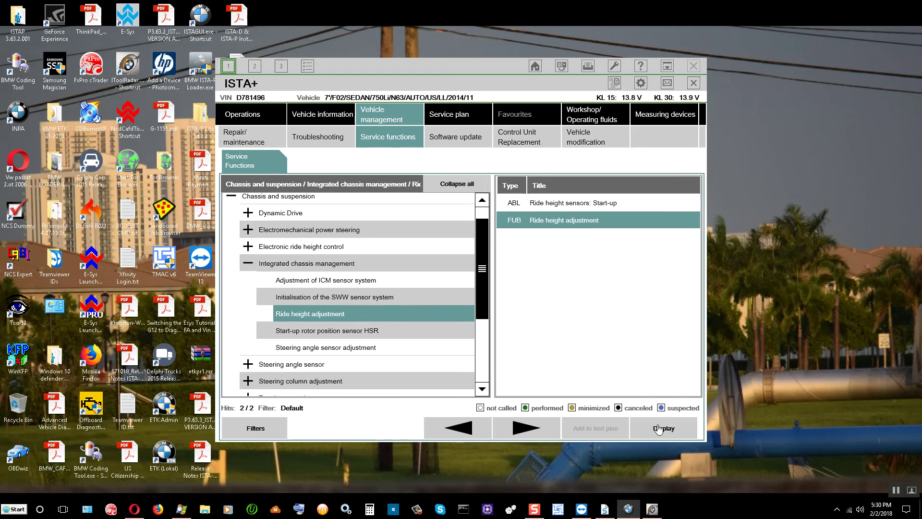
pyautogui.click(657, 428)
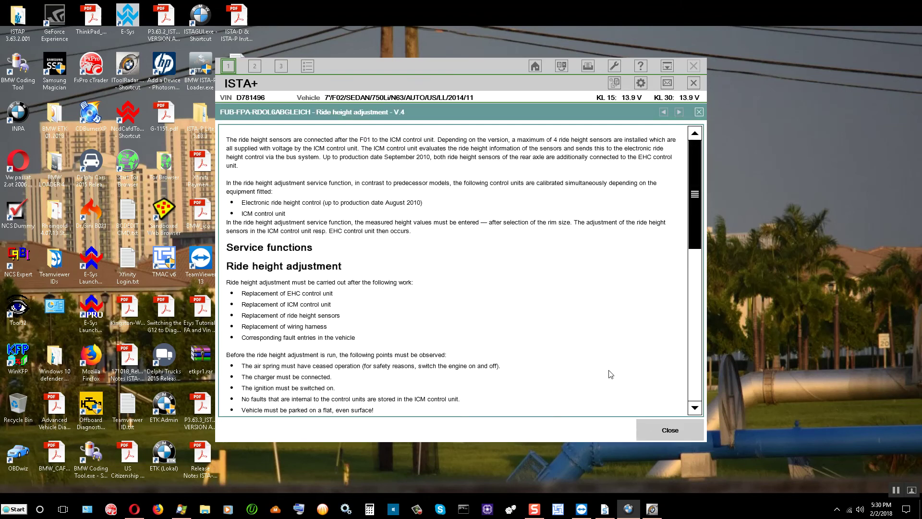
pyautogui.click(674, 429)
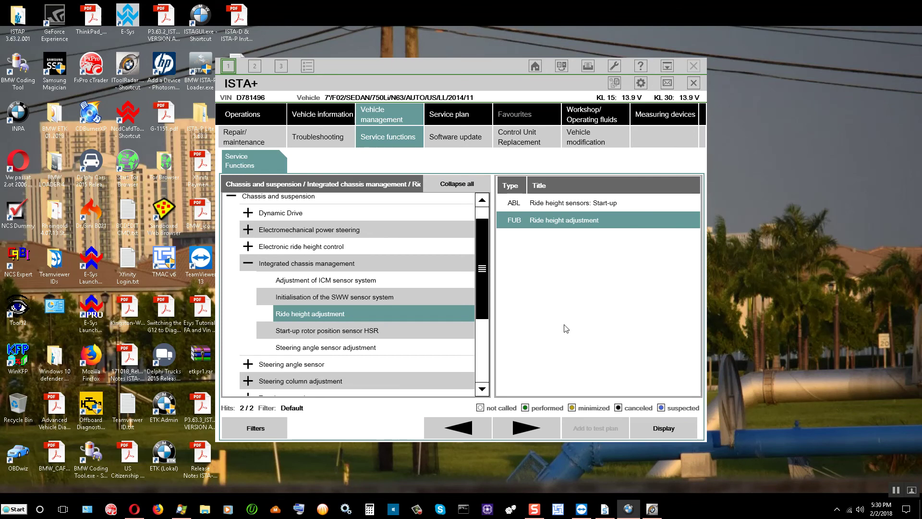
# Step: Review the service functions offered for electronic ride height control and the other chassis and suspension groups
pyautogui.click(597, 203)
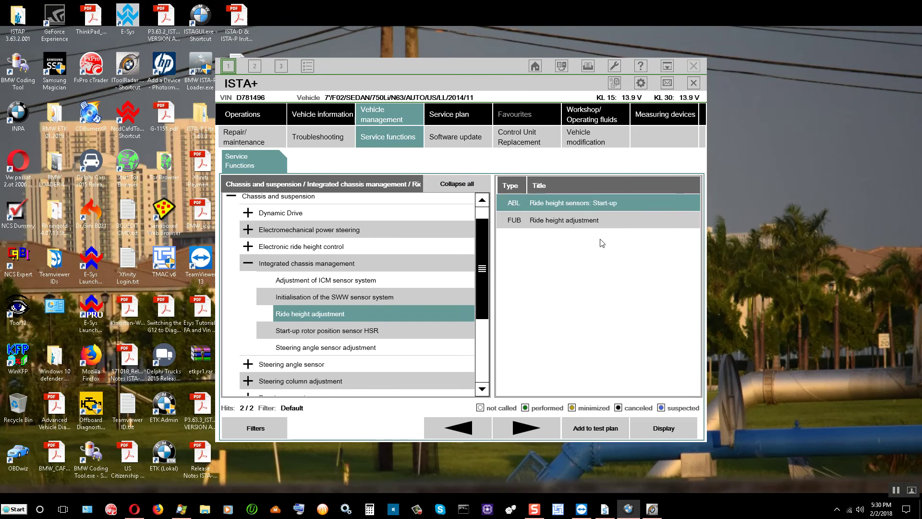
pyautogui.click(288, 247)
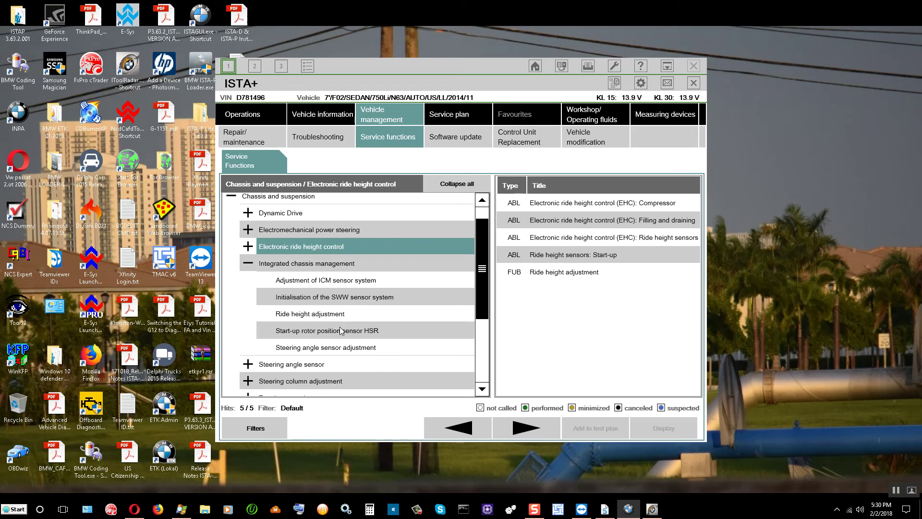
pyautogui.scroll(-1, 341, 330)
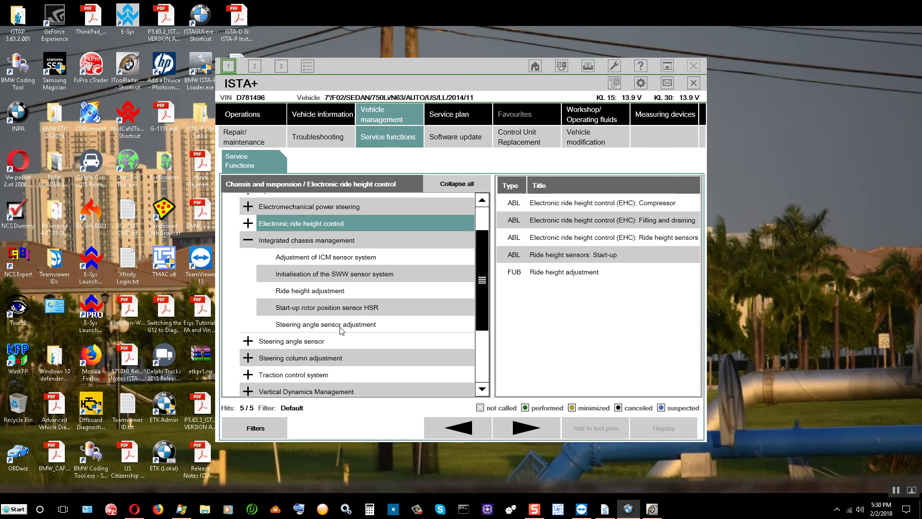
pyautogui.scroll(-1, 341, 330)
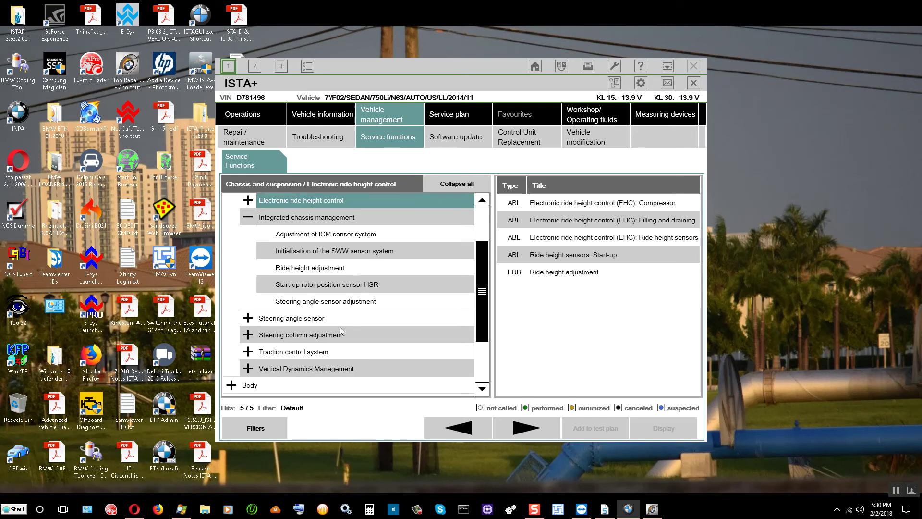
pyautogui.scroll(3, 340, 331)
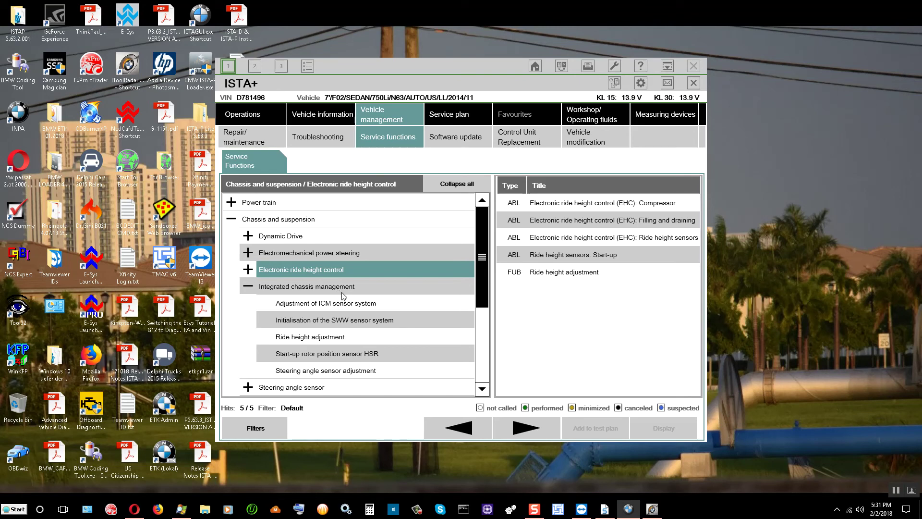
# Step: Open the service function "Ride height sensors: Start-up" from Ride height adjustment under Integrated chassis management
pyautogui.click(368, 338)
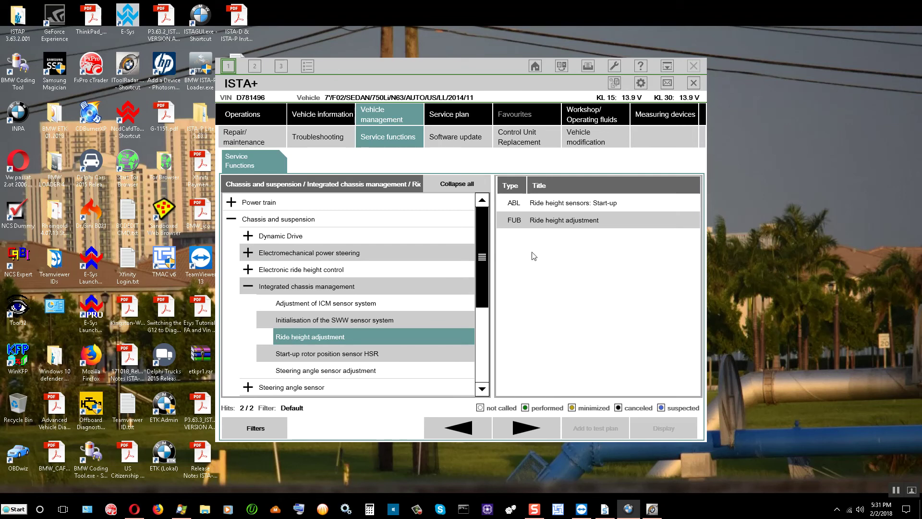
pyautogui.click(584, 210)
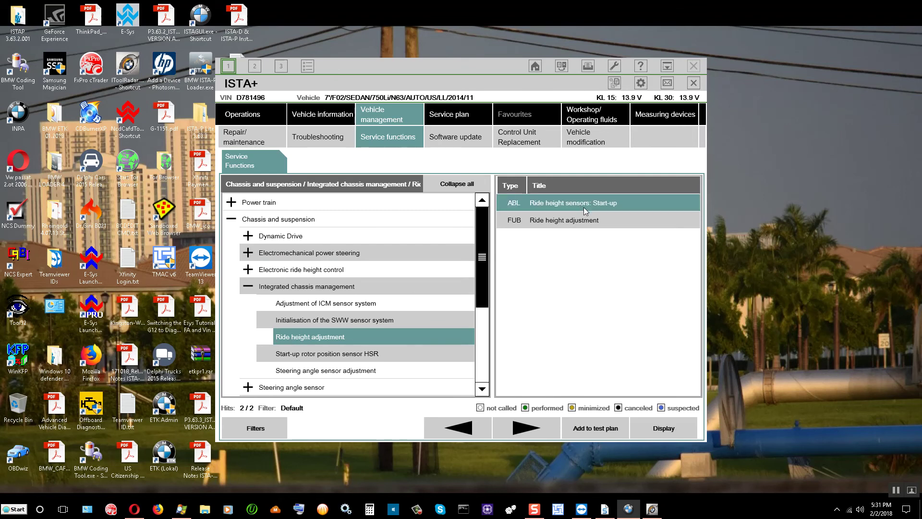
pyautogui.click(665, 429)
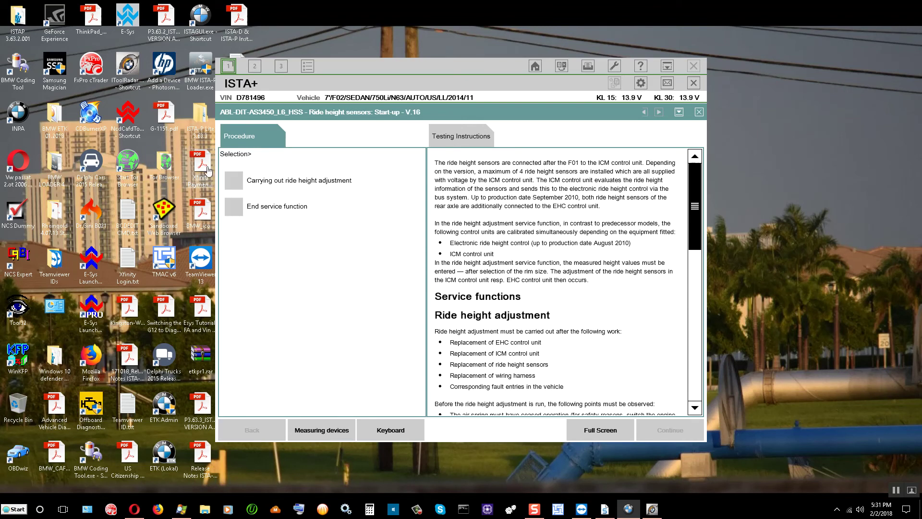
# Step: Choose to carry out the ride height adjustment, enlarge the program window to full screen and proceed past the prerequisites
pyautogui.click(236, 182)
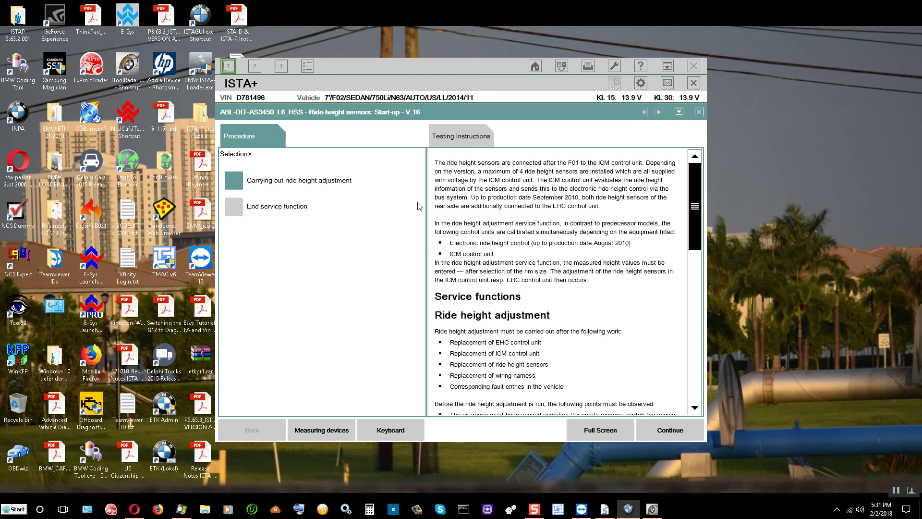
pyautogui.doubleClick(446, 77)
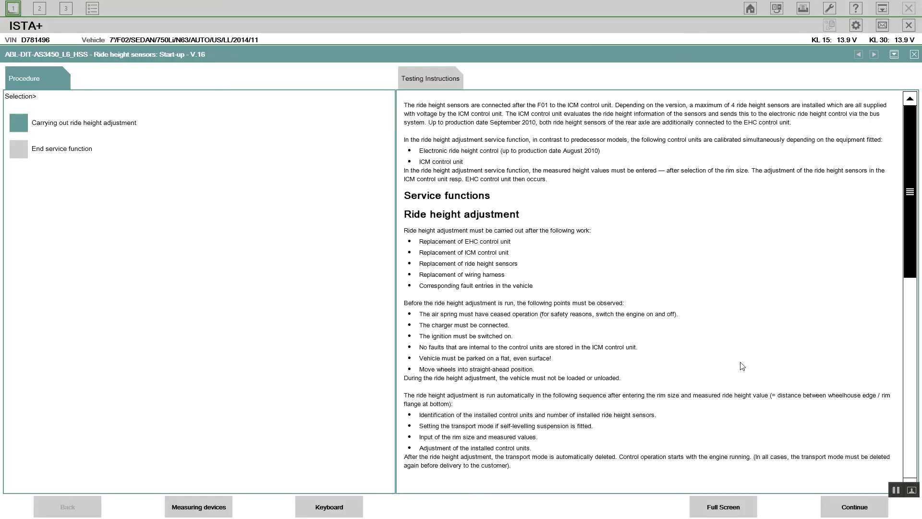
pyautogui.click(854, 506)
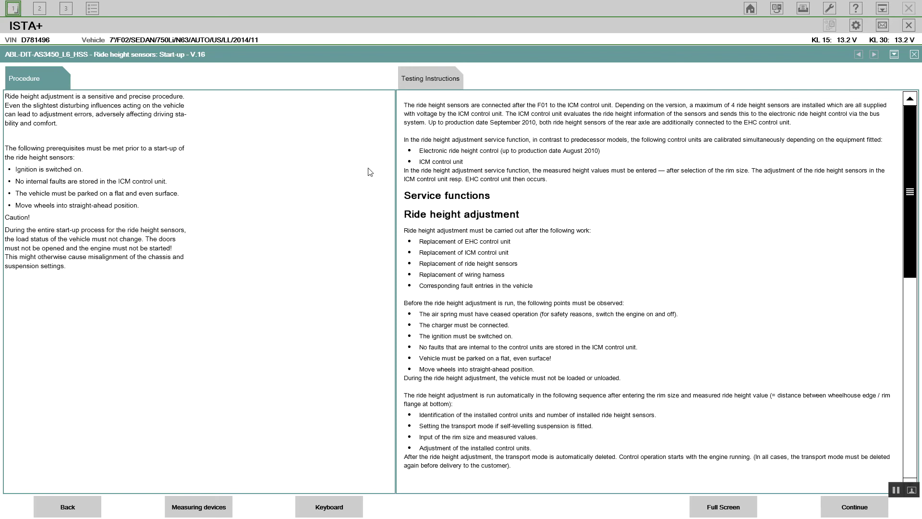
pyautogui.click(855, 512)
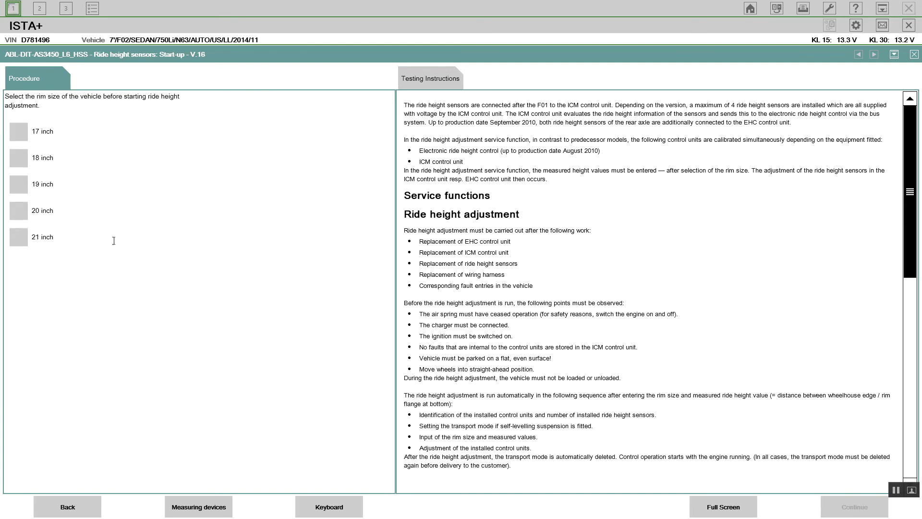
# Step: Select the 21 inch rim size, proceed past the nominal ride-level heights and activate the left rear measured value entry
pyautogui.click(24, 214)
pyautogui.click(20, 238)
pyautogui.click(846, 509)
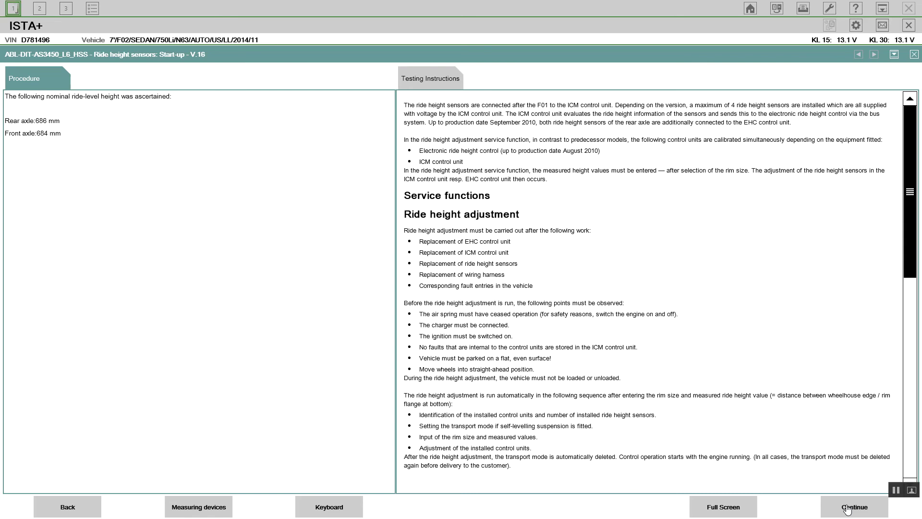
pyautogui.click(848, 508)
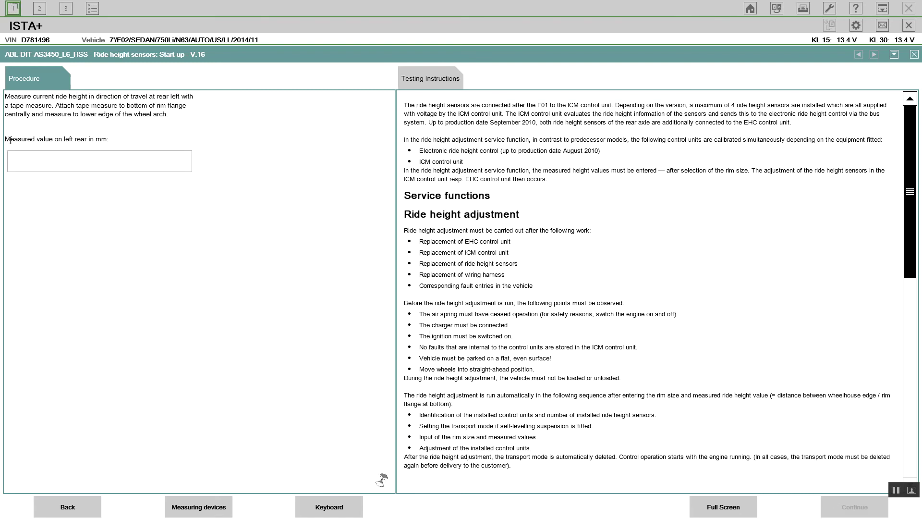
pyautogui.click(60, 166)
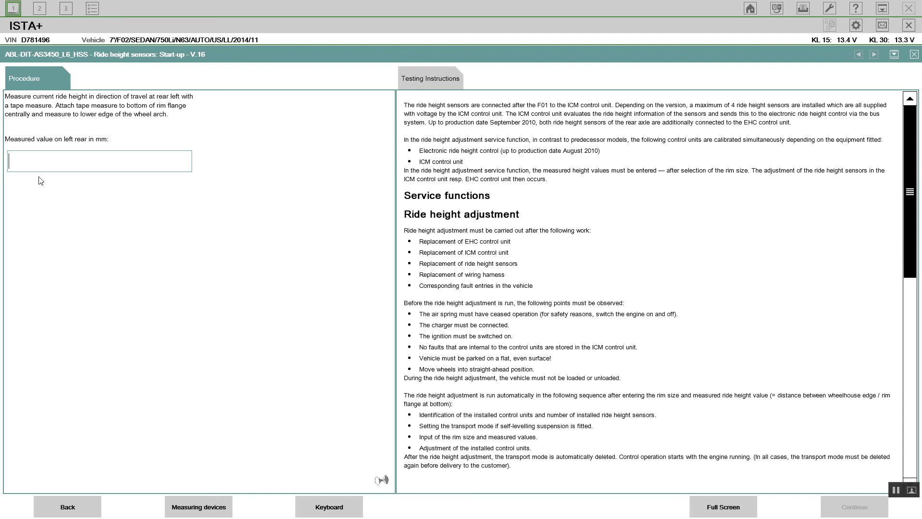
# Step: Switch to the Windows Calculator and convert 23 inches to millimeters with the Length converter
pyautogui.press('super')
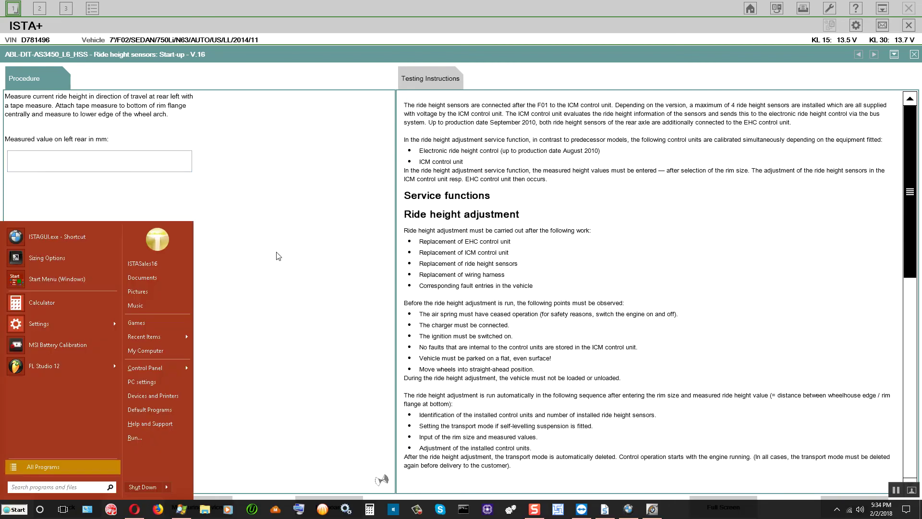
pyautogui.click(368, 508)
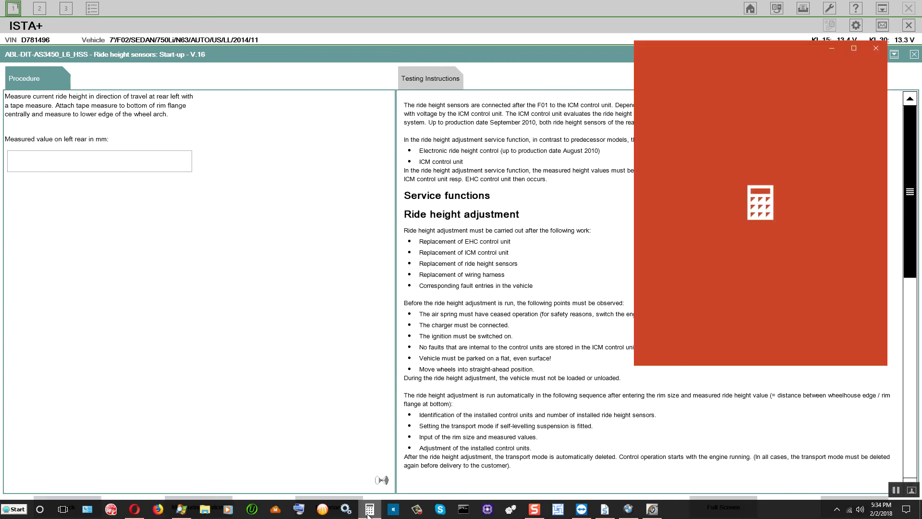
pyautogui.click(646, 68)
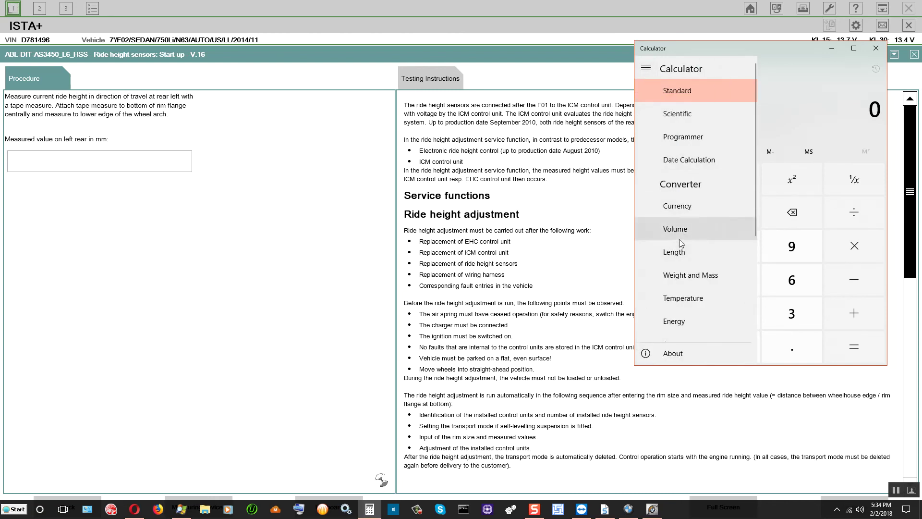
pyautogui.click(681, 254)
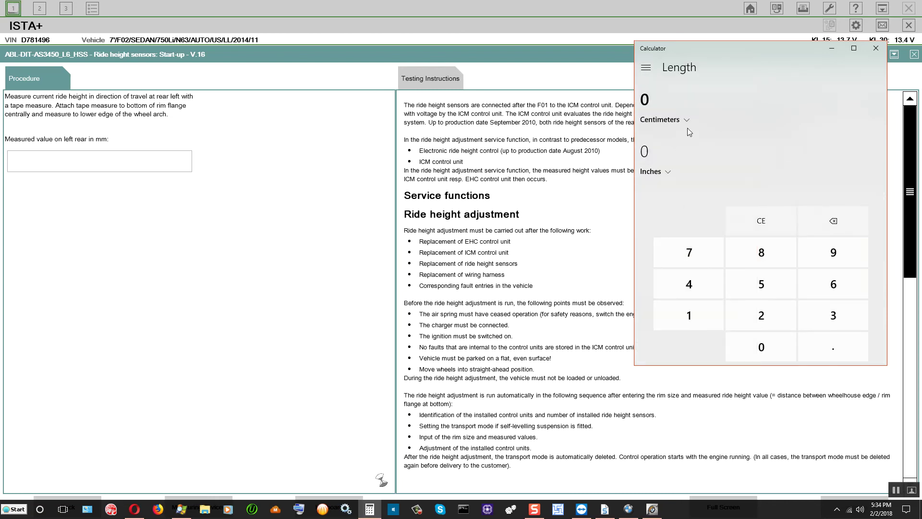
pyautogui.click(687, 123)
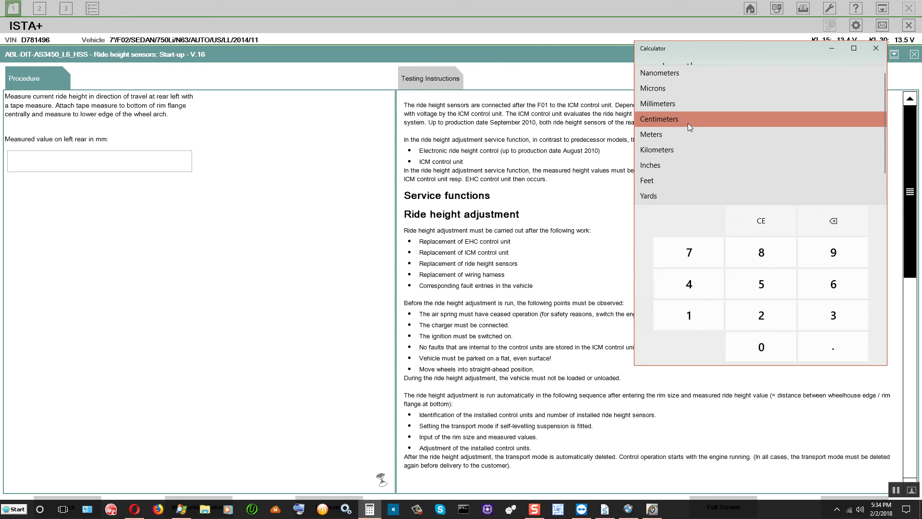
pyautogui.click(661, 168)
pyautogui.click(670, 169)
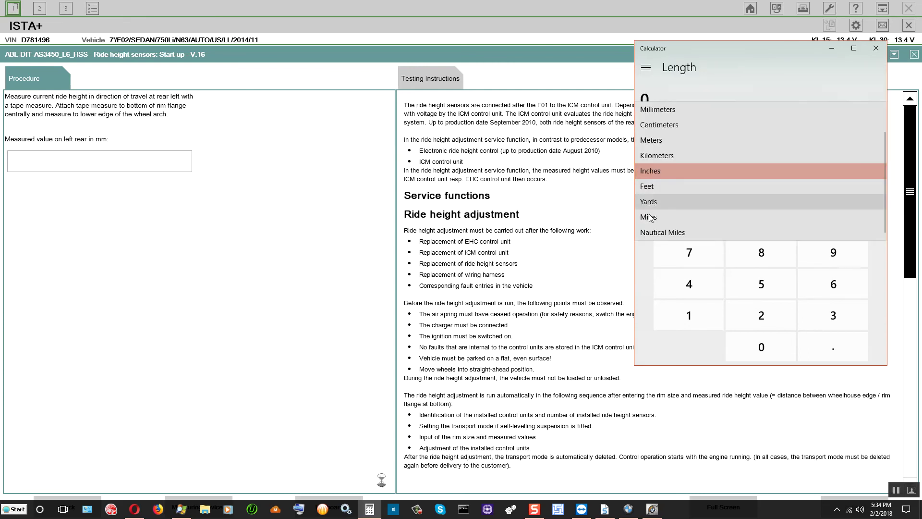
pyautogui.click(676, 111)
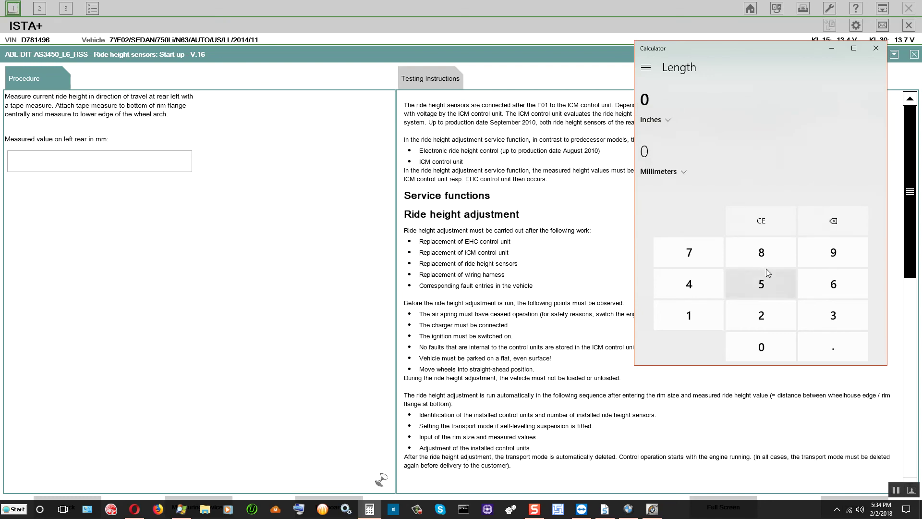
pyautogui.click(770, 315)
pyautogui.click(811, 315)
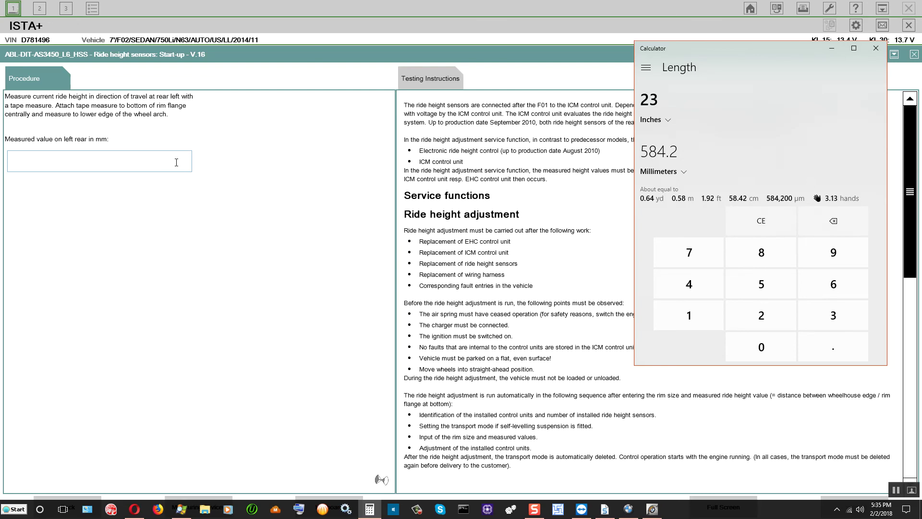
# Step: Enter 584 mm as the measured value on the left rear, recheck it against the Calculator conversion and proceed
pyautogui.click(176, 162)
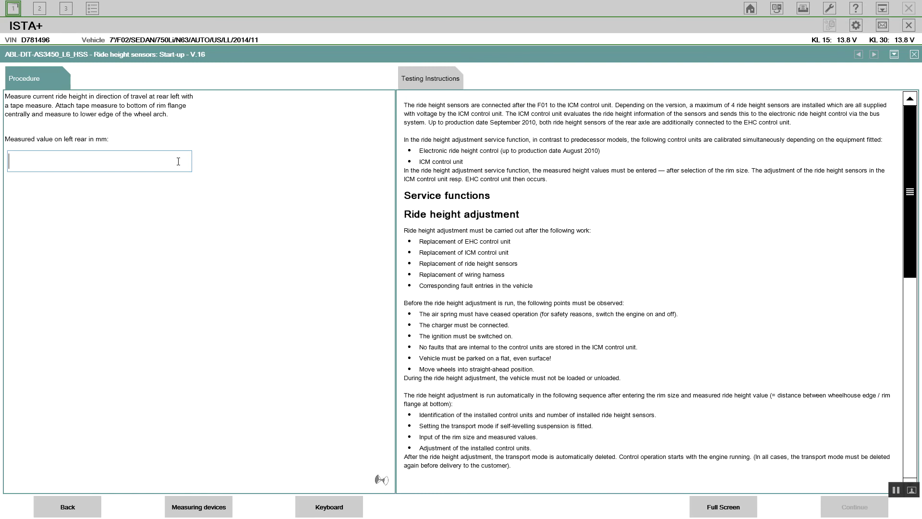
pyautogui.write('584')
pyautogui.press('super')
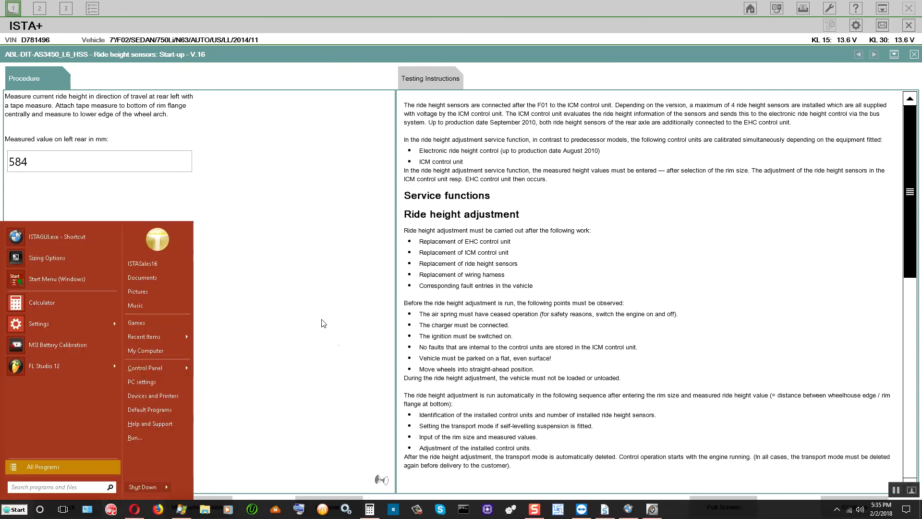
pyautogui.click(370, 509)
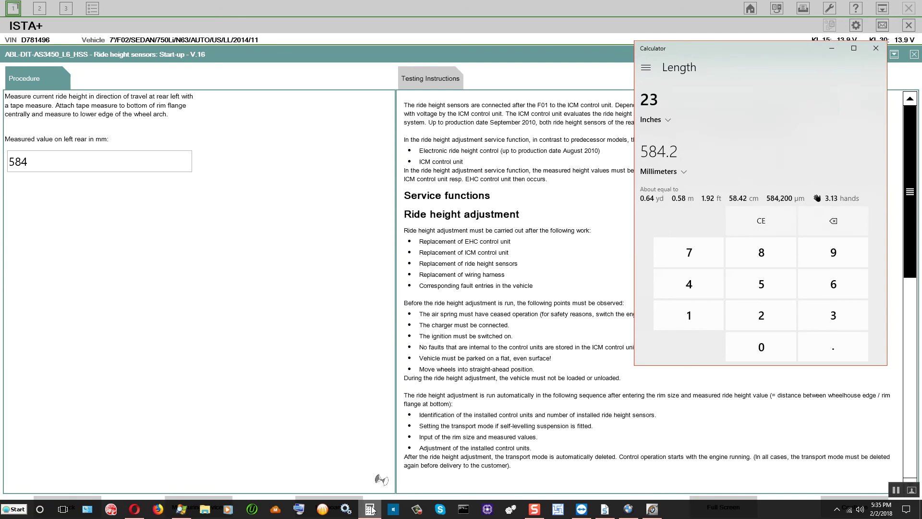
pyautogui.click(371, 509)
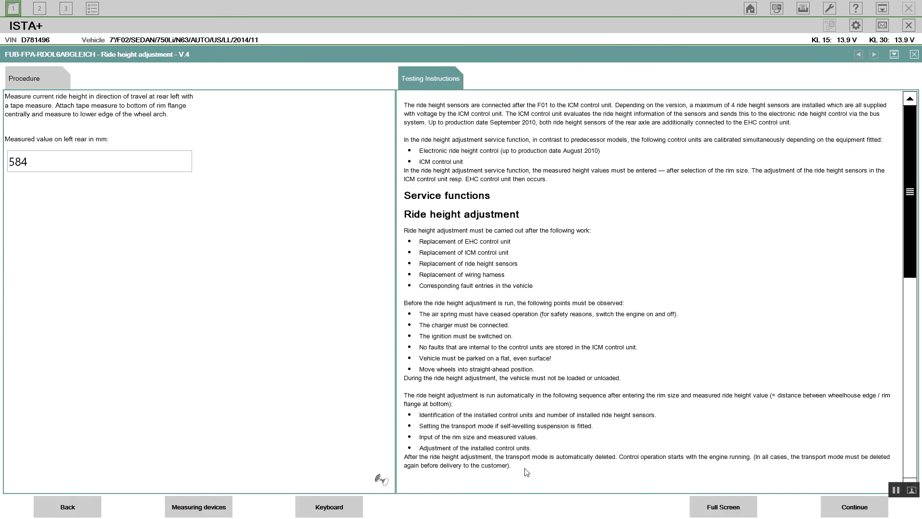
pyautogui.click(839, 509)
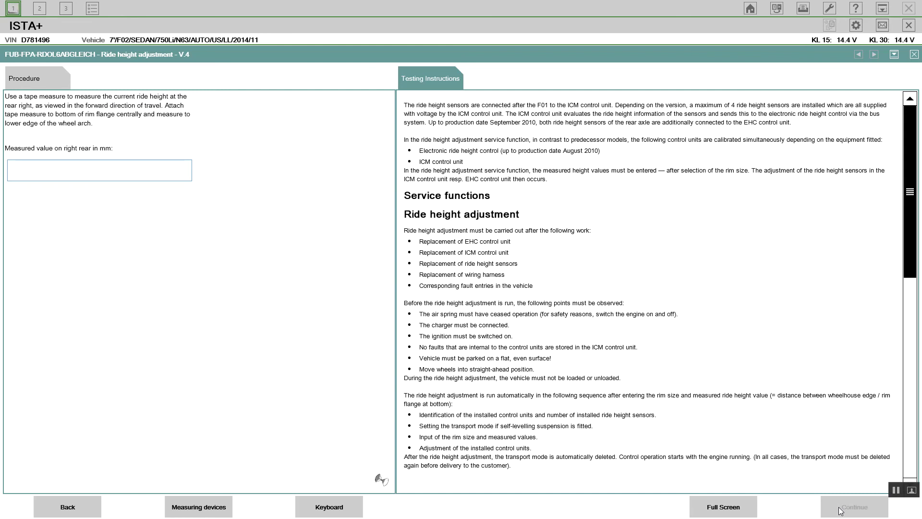
# Step: Enter 584 mm as the measured value on the right rear, accept both rear values and proceed past their sensor comparison
pyautogui.write('584')
pyautogui.click(854, 509)
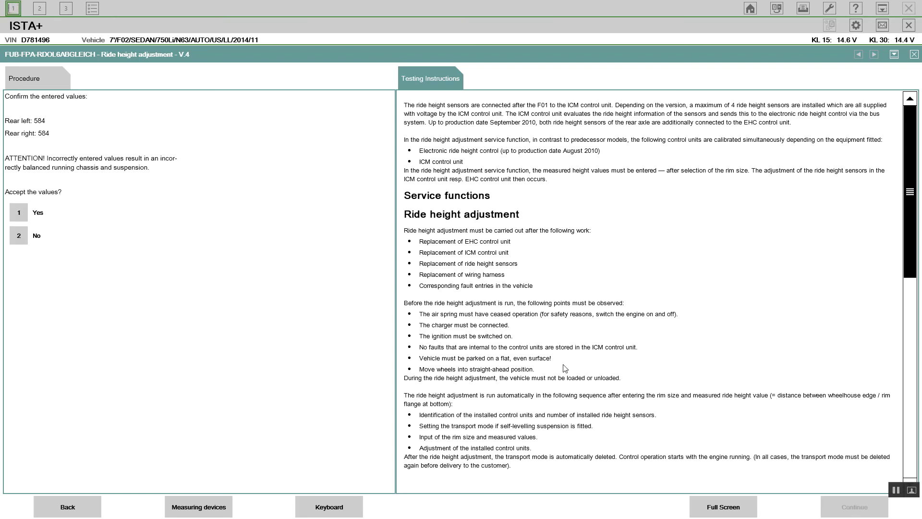
pyautogui.click(15, 212)
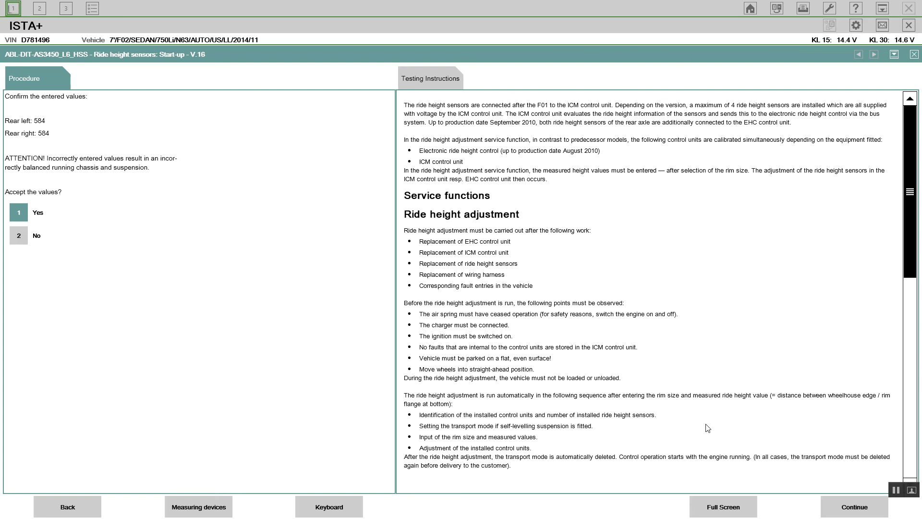
pyautogui.click(846, 507)
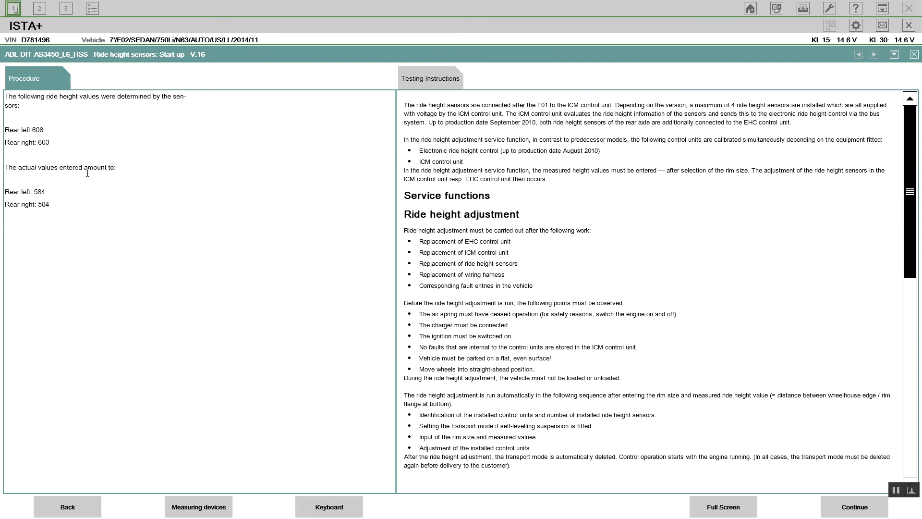
pyautogui.click(855, 508)
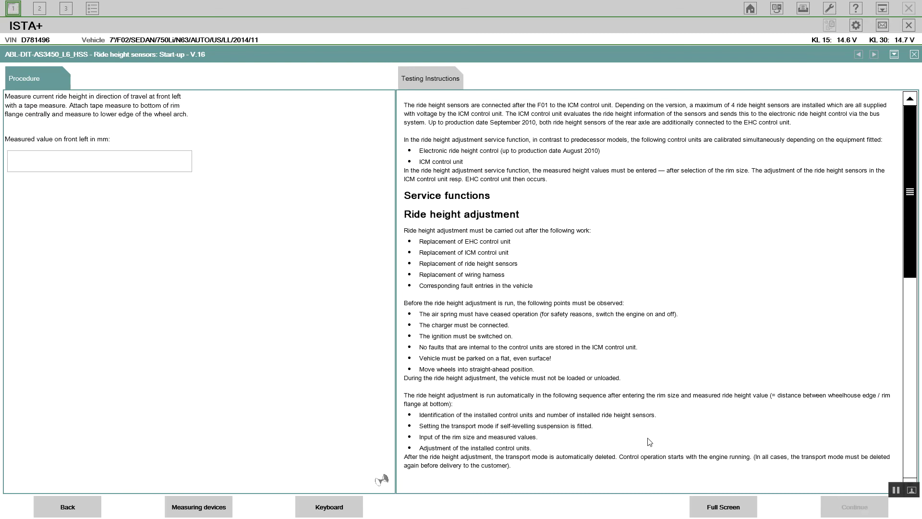
# Step: Enter measured values of 603 mm on the front left and 604 mm on the front right, and accept them
pyautogui.click(180, 162)
pyautogui.write('60')
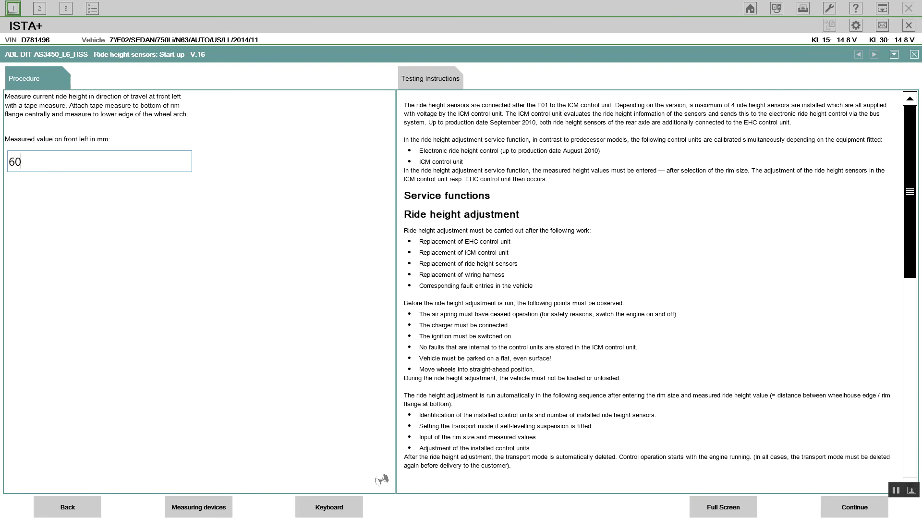
pyautogui.write('3')
pyautogui.click(855, 513)
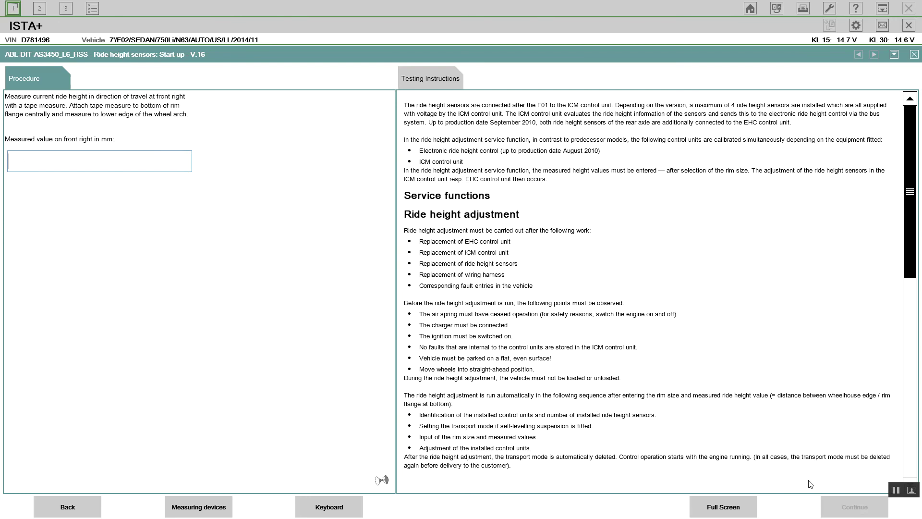
pyautogui.write('604')
pyautogui.click(849, 508)
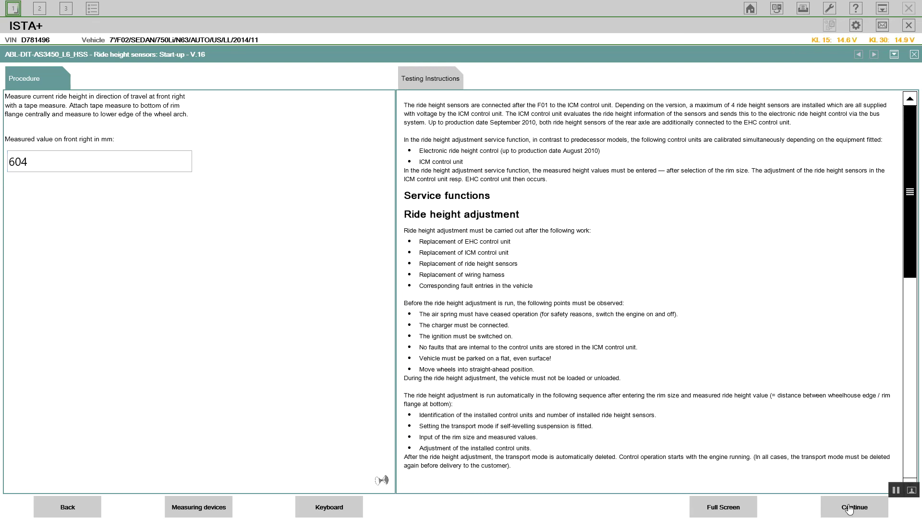
pyautogui.click(23, 214)
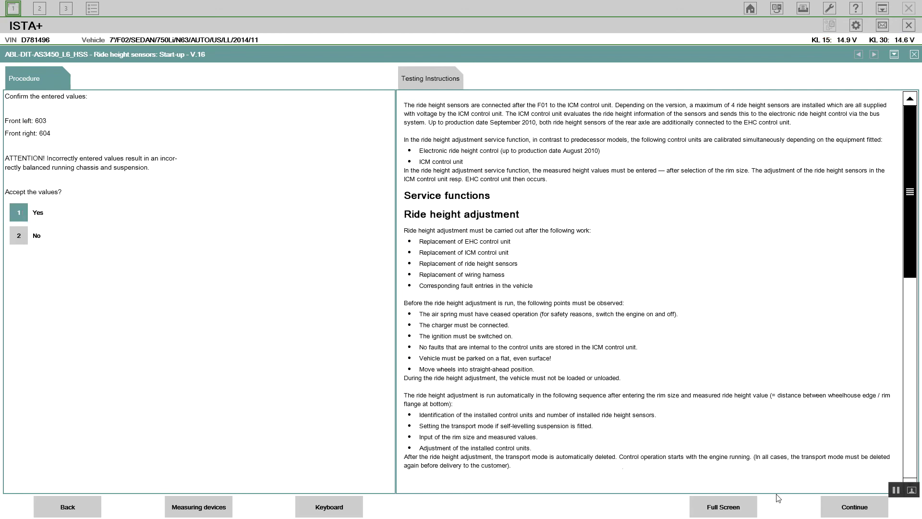
pyautogui.click(853, 513)
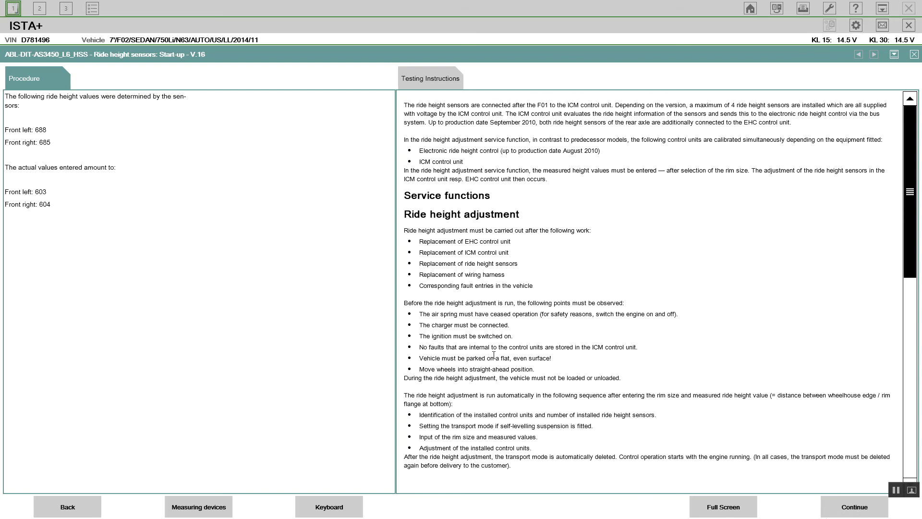
# Step: Convert 26.5 inches to millimeters in the Calculator for comparison with the front sensor heights, and return to ISTA+
pyautogui.moveTo(433, 512)
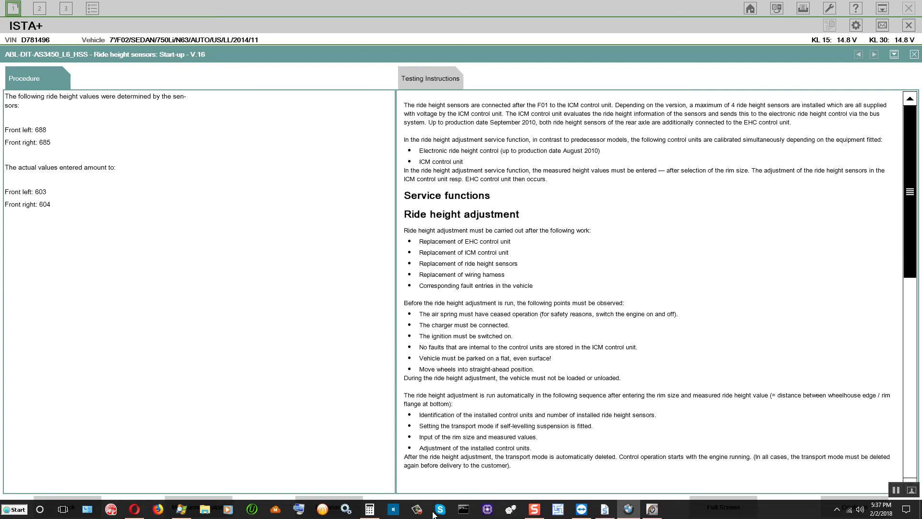
pyautogui.press('super')
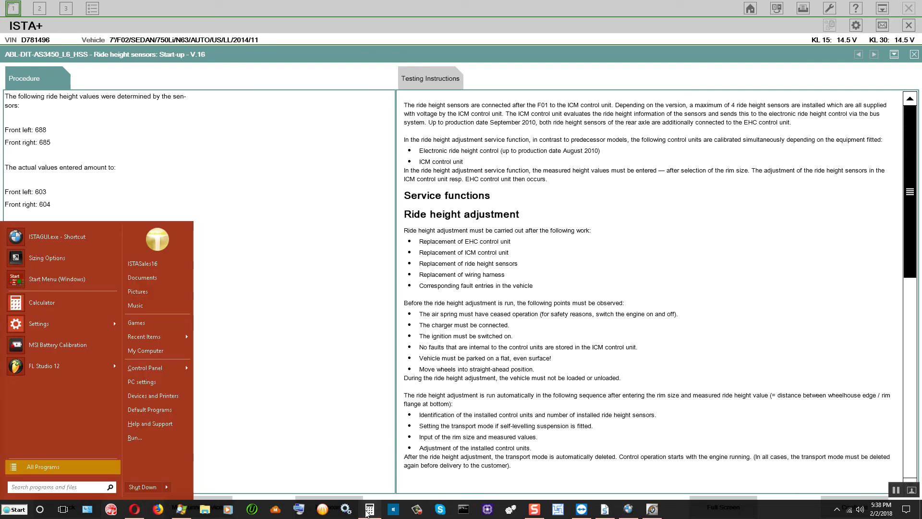
pyautogui.click(369, 510)
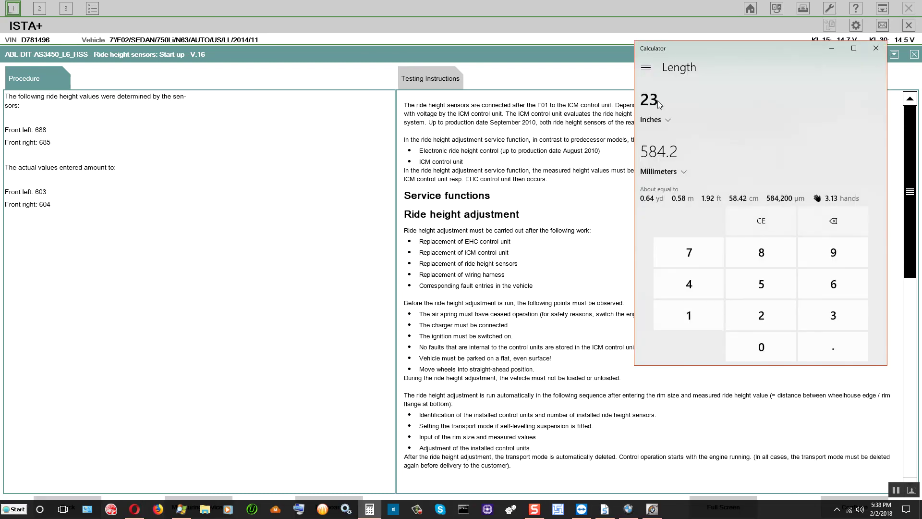
pyautogui.press('BackSpace')
pyautogui.write('6.5')
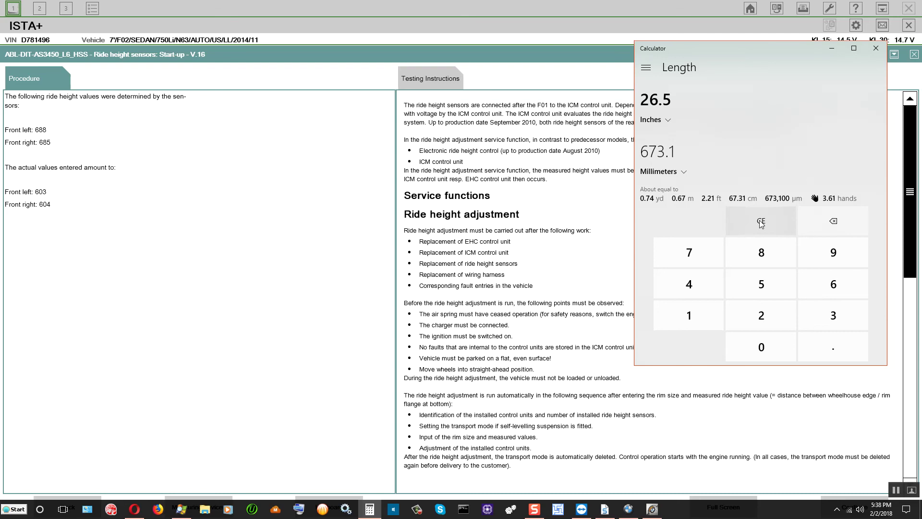
pyautogui.click(336, 261)
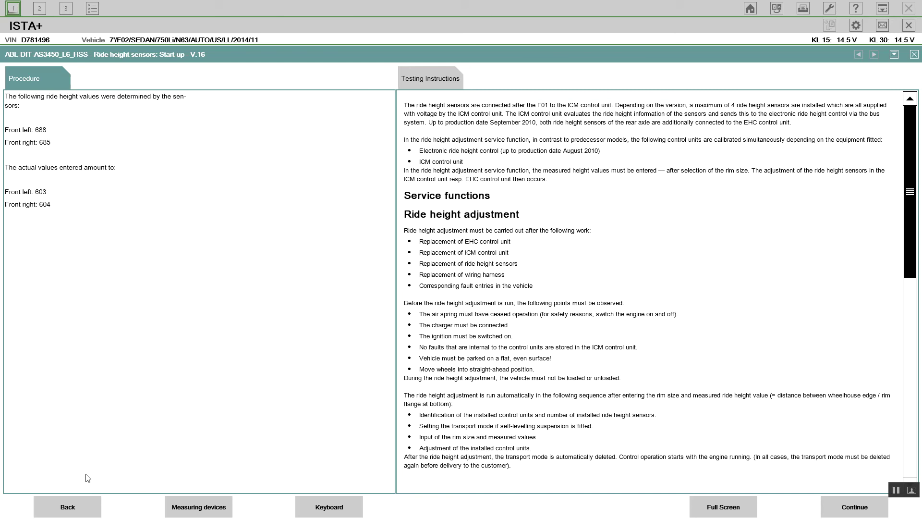
# Step: Go back to the front right measured value entry for review and return to the front sensor comparison
pyautogui.click(74, 506)
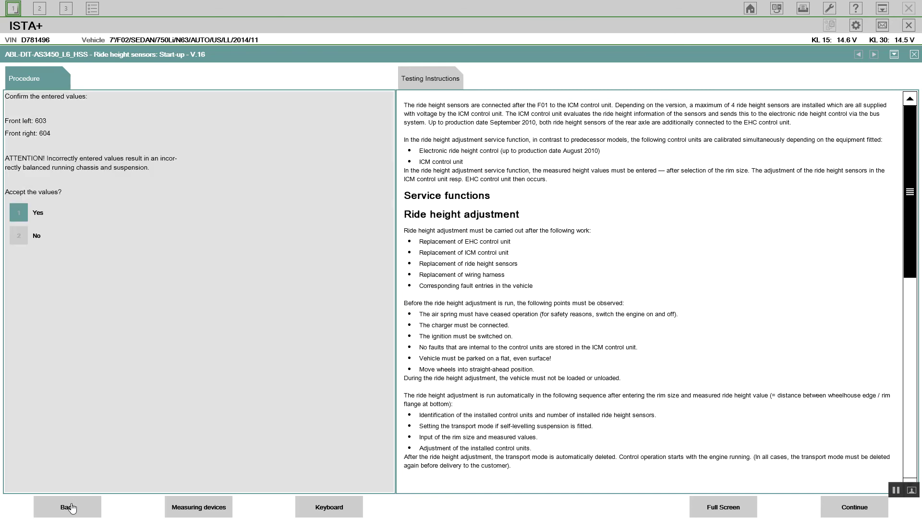
pyautogui.click(71, 507)
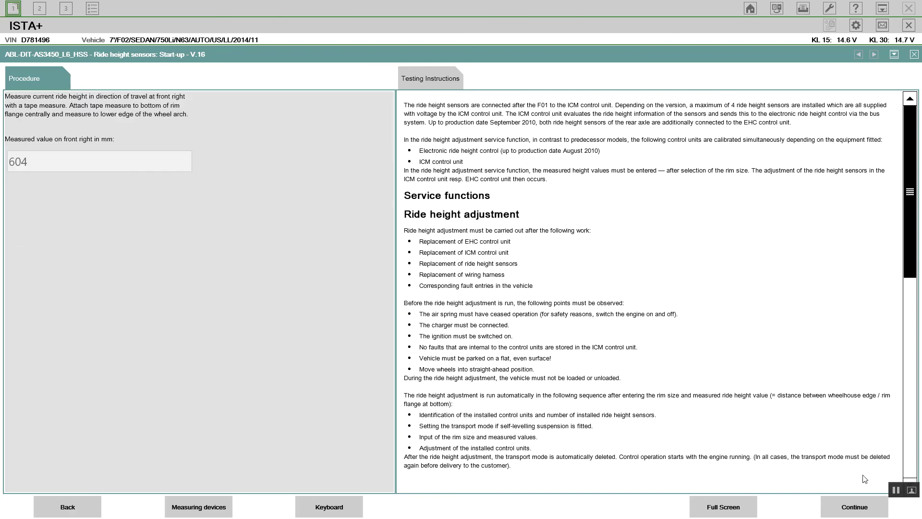
pyautogui.click(860, 507)
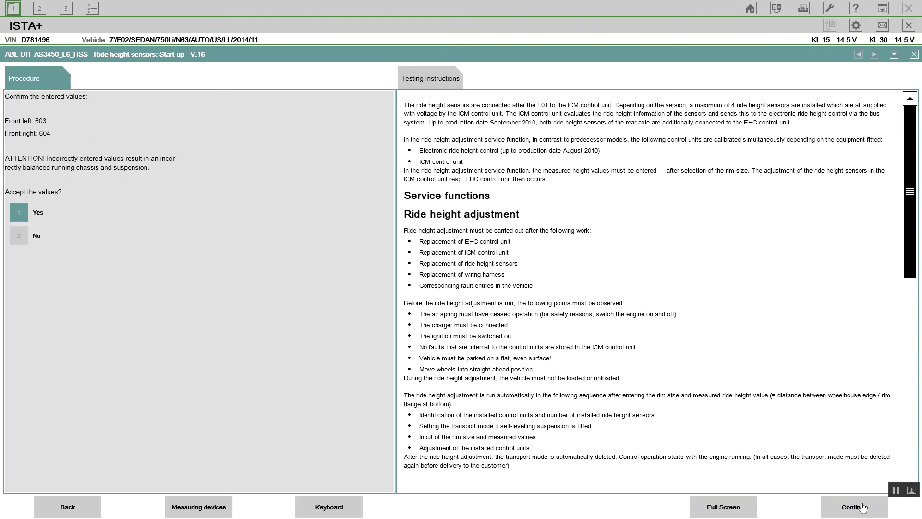
pyautogui.click(860, 508)
# Step: Proceed with storing the ride height values in the ICM, including the repeated adjustment, until the service function ends
pyautogui.click(859, 508)
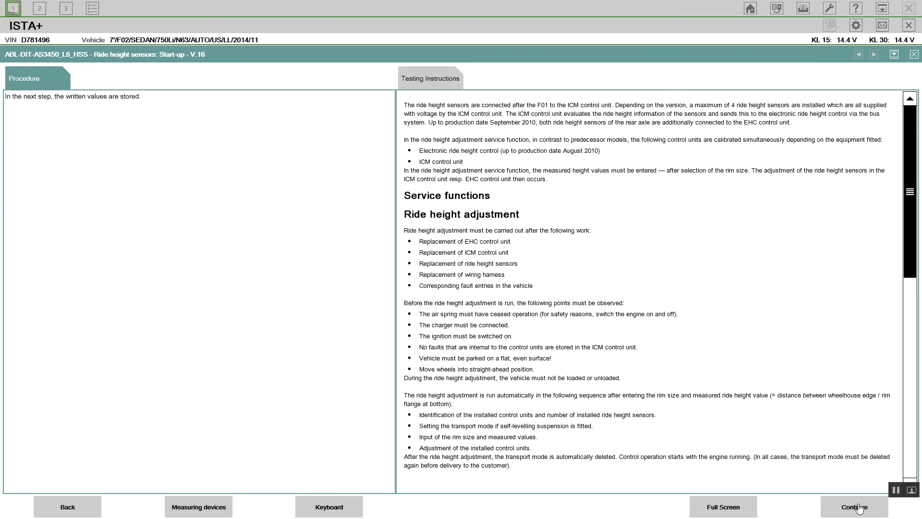
pyautogui.click(856, 511)
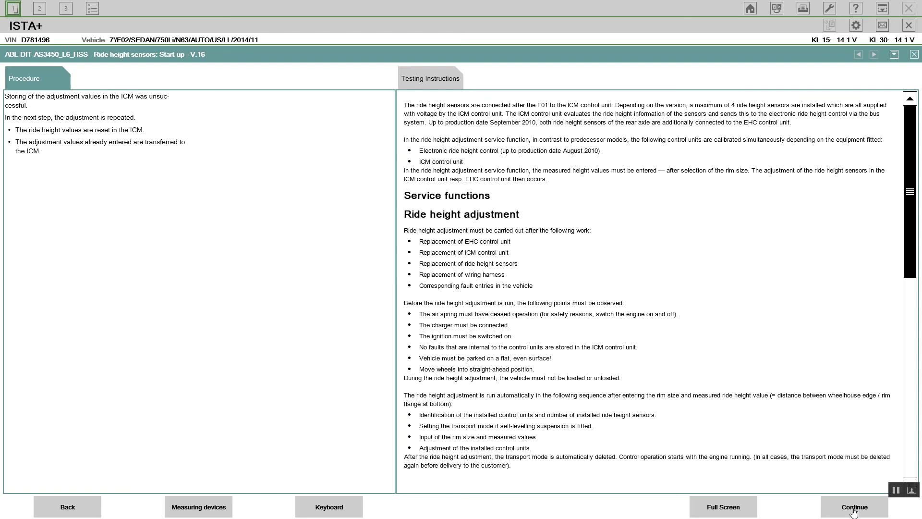
pyautogui.click(854, 512)
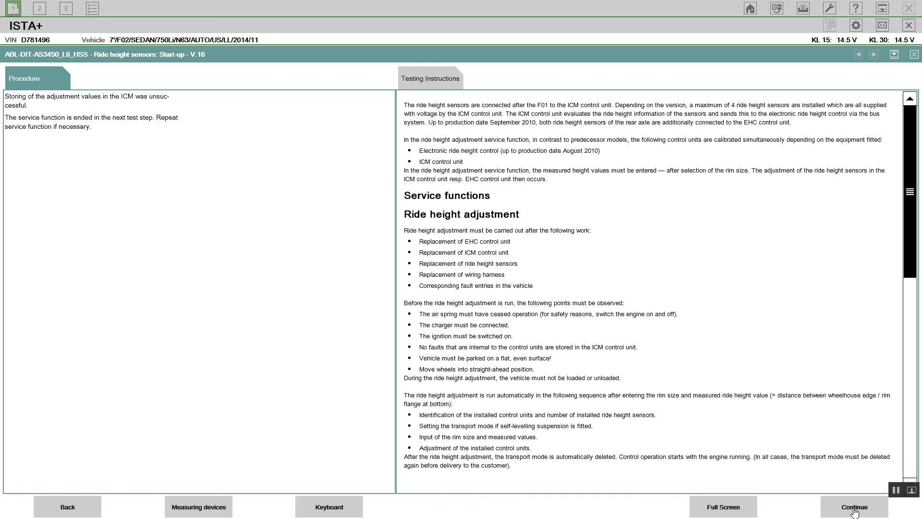
pyautogui.click(854, 511)
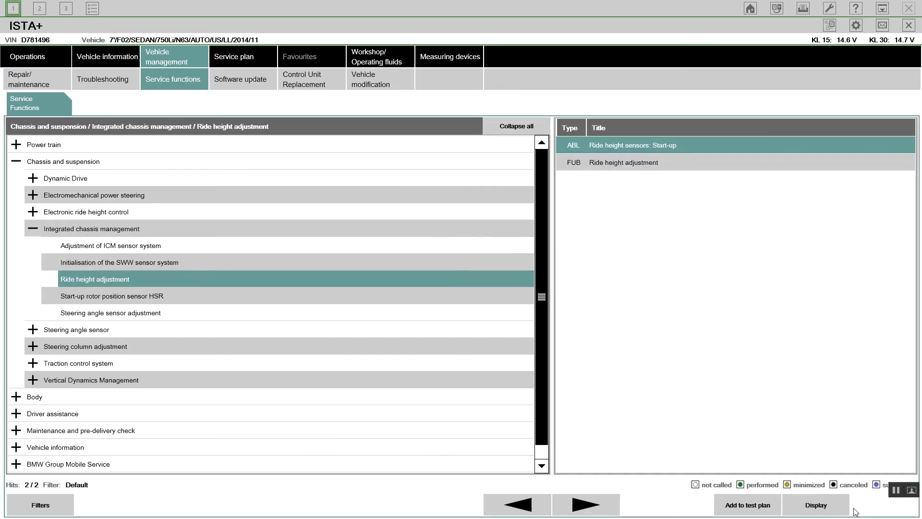
# Step: Start the ride height adjustment from Ride height sensors: Start-up for 20 inch rims and proceed to the rear left measurement
pyautogui.click(809, 509)
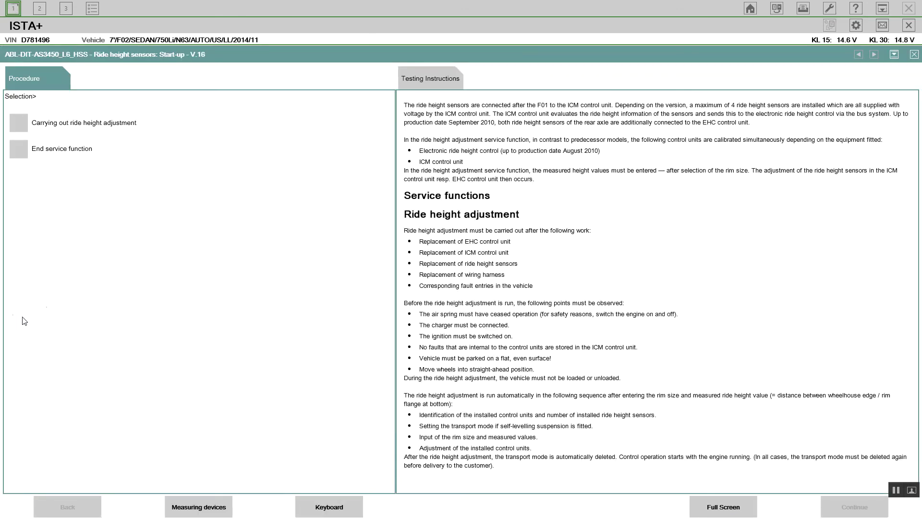
pyautogui.click(20, 126)
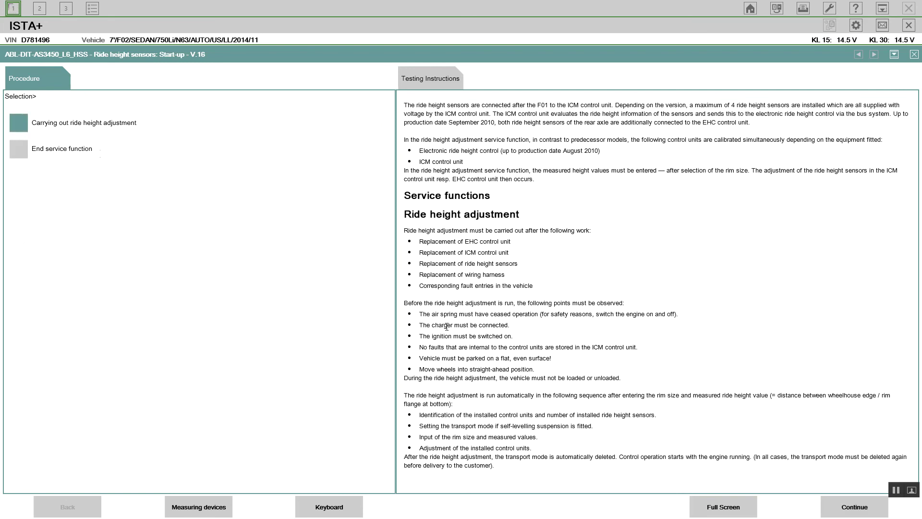
pyautogui.click(860, 511)
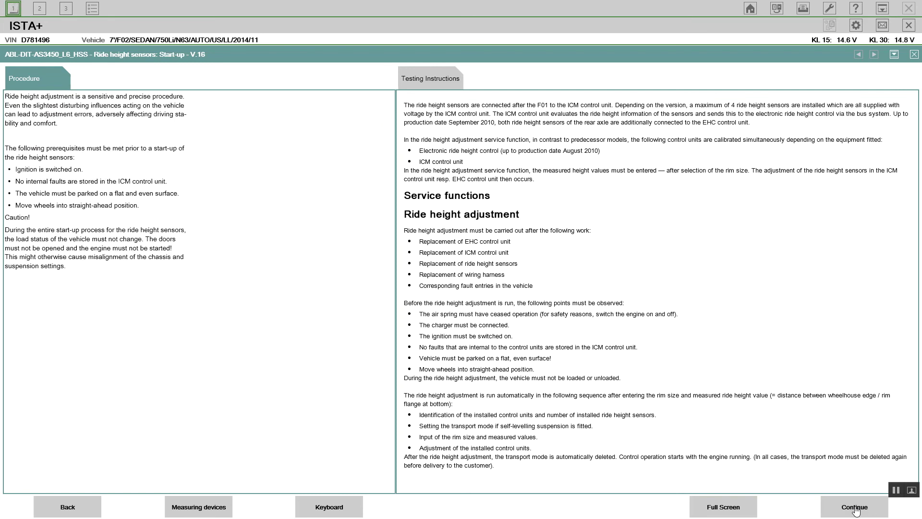
pyautogui.click(855, 511)
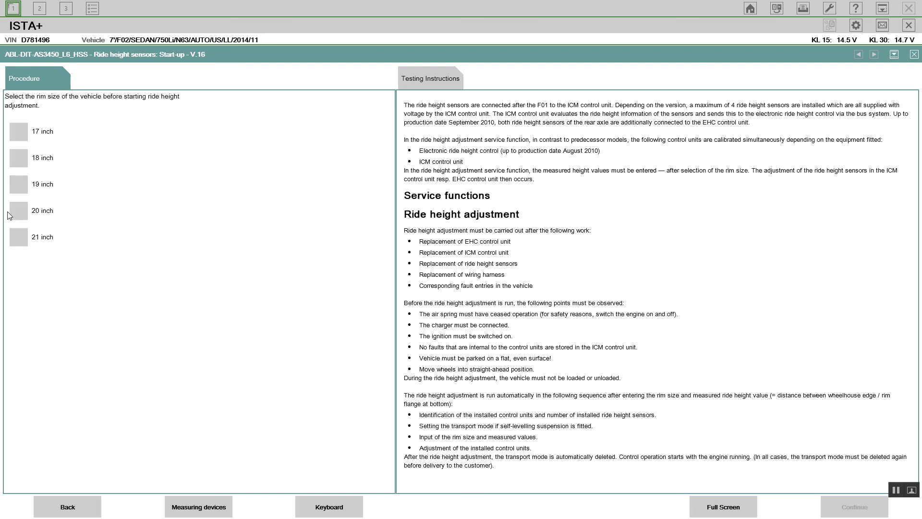
pyautogui.click(24, 216)
pyautogui.click(855, 506)
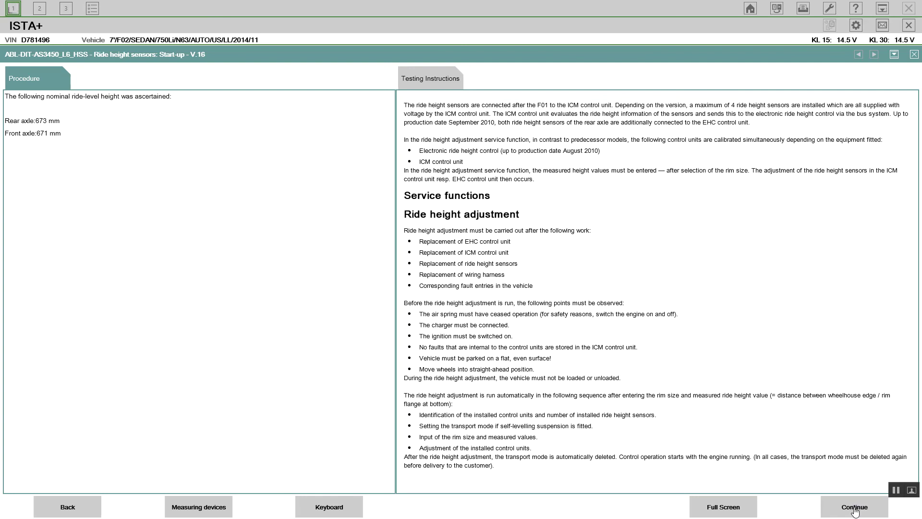
pyautogui.click(854, 509)
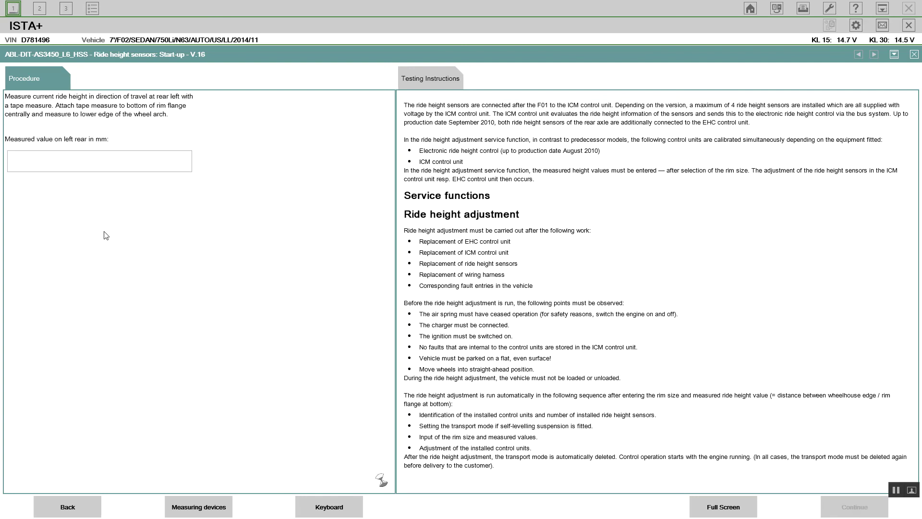
# Step: Enter 673 mm as the rear left measured value, check it against the inch conversion in the Calculator, and submit it in ISTA+
pyautogui.click(88, 163)
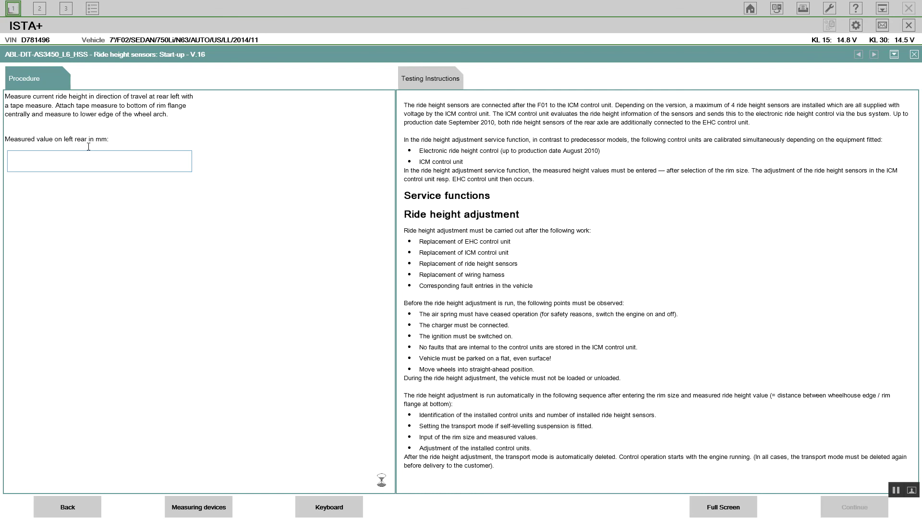
pyautogui.write('673')
pyautogui.press('super')
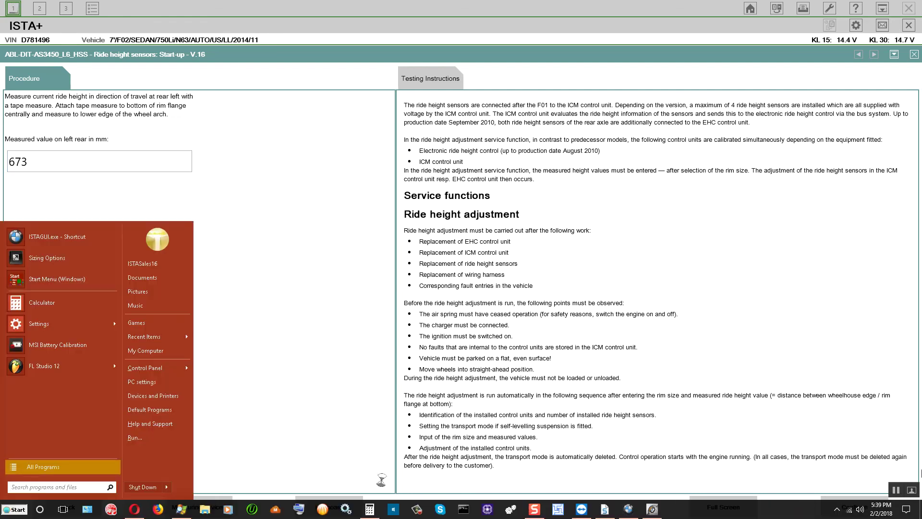
pyautogui.click(370, 509)
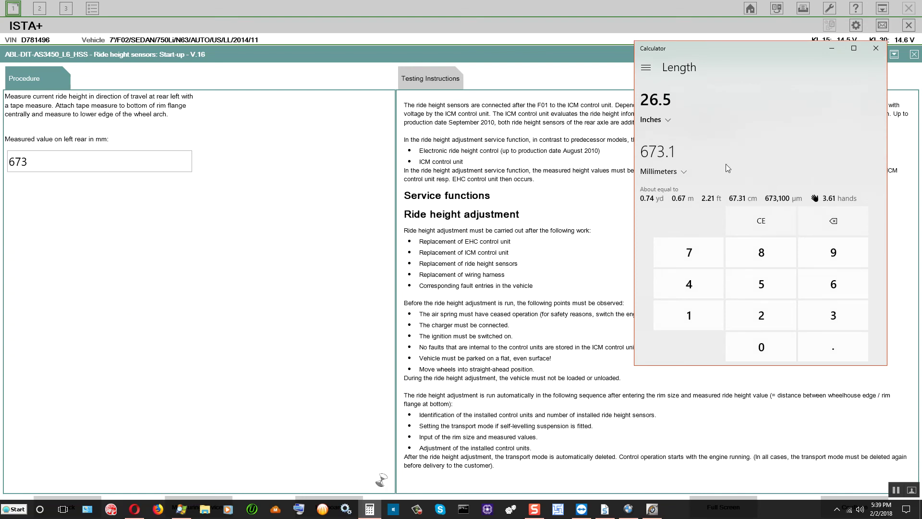
pyautogui.moveTo(633, 88); pyautogui.dragTo(588, 88)
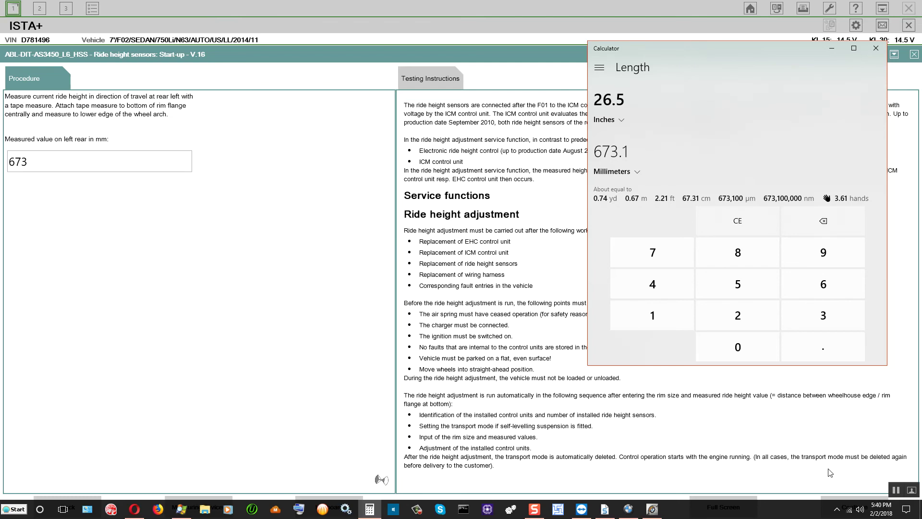
pyautogui.click(841, 483)
pyautogui.click(854, 505)
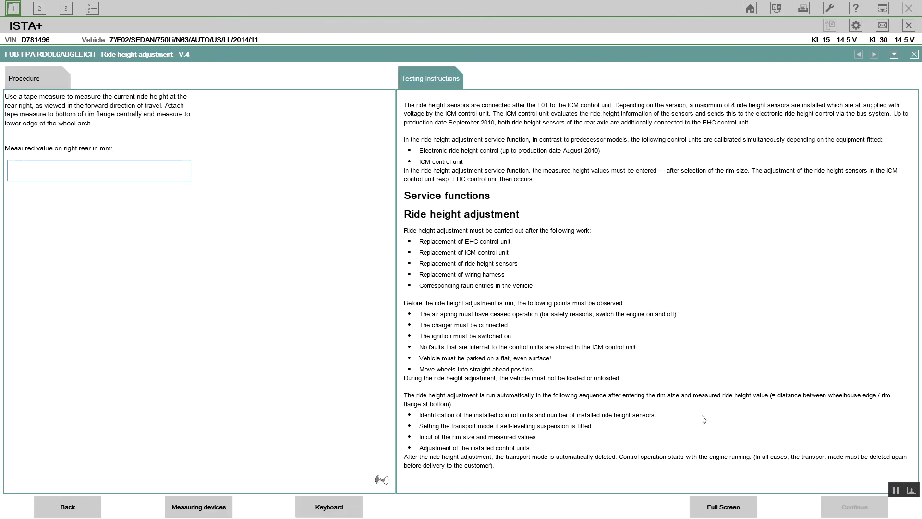
# Step: Enter 673 mm as the rear right measured value, accept both rear values, and proceed to the front axle
pyautogui.click(84, 174)
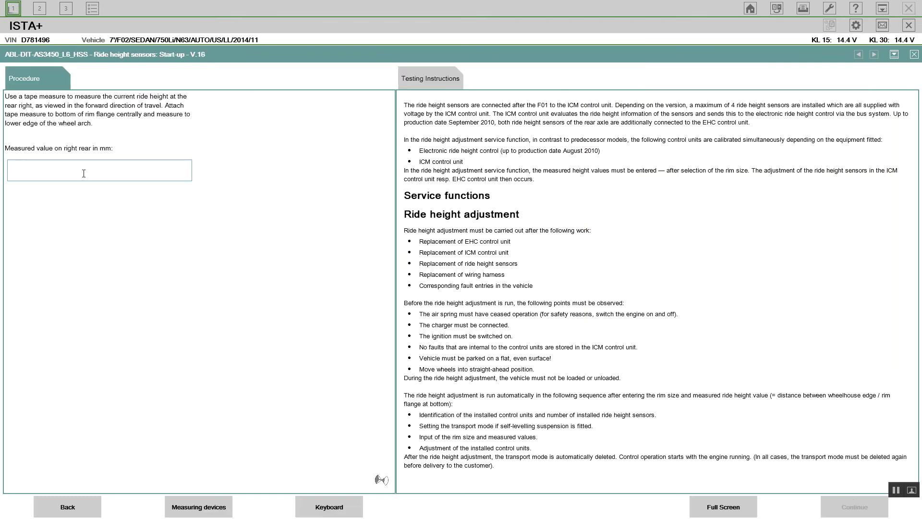
pyautogui.write('673')
pyautogui.click(846, 506)
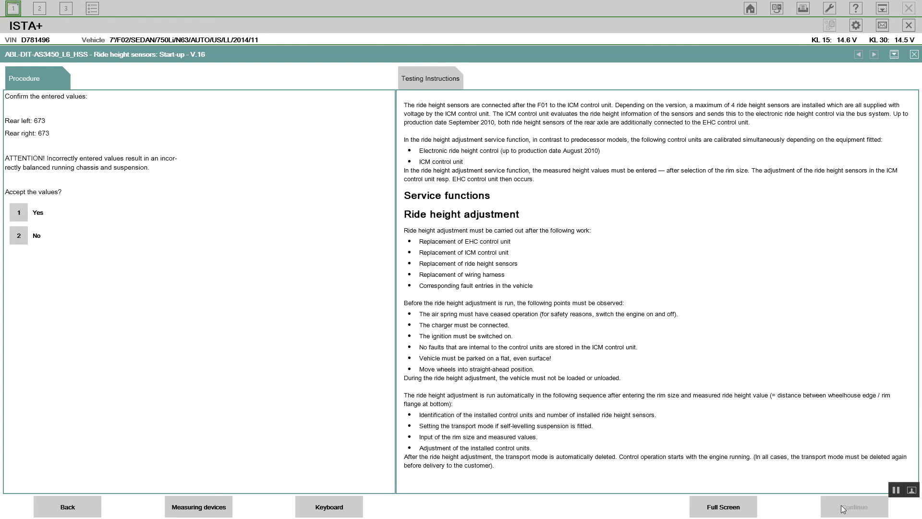
pyautogui.click(22, 214)
pyautogui.click(858, 507)
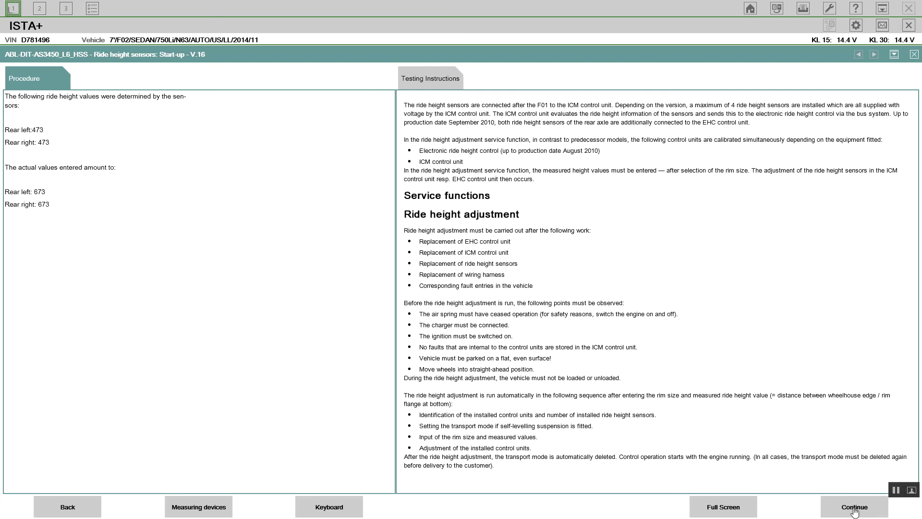
pyautogui.click(855, 509)
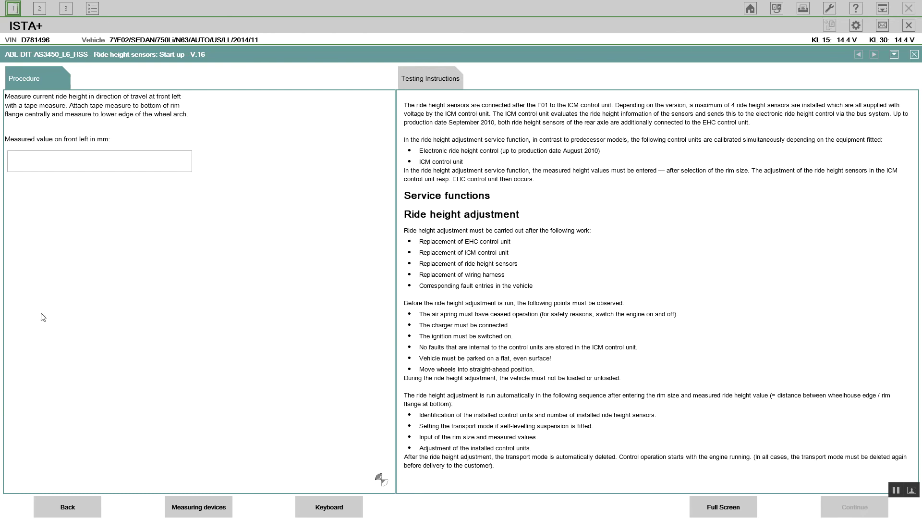
# Step: Recheck the millimeter conversion in the Calculator, return to ISTA+, and submit 673 mm as the front left measured value
pyautogui.click(156, 163)
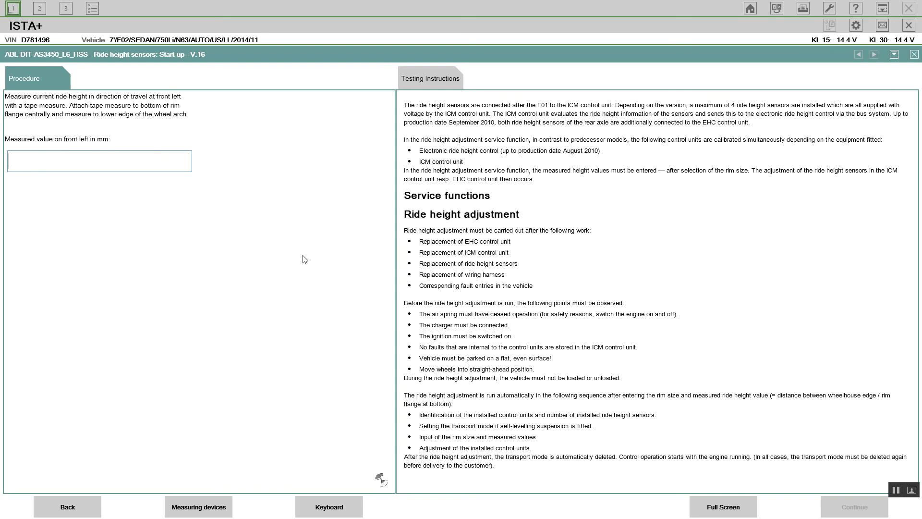
pyautogui.press('super')
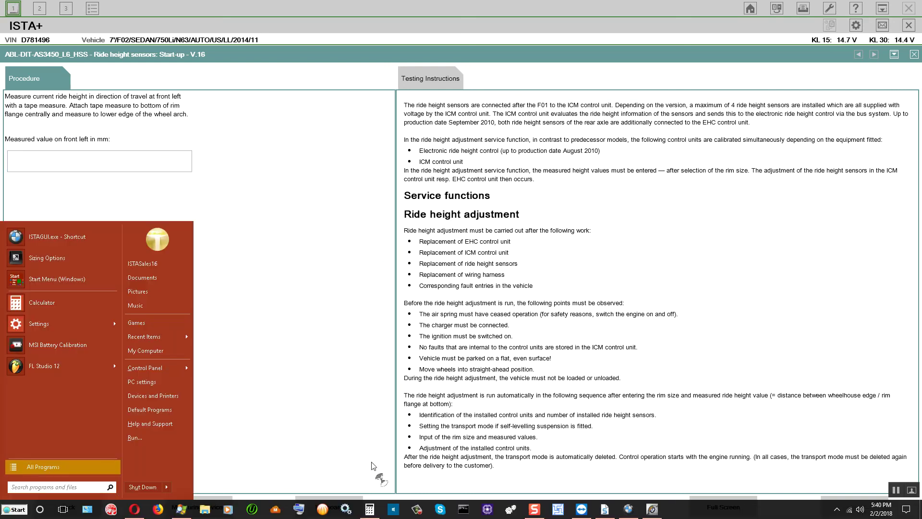
pyautogui.click(370, 509)
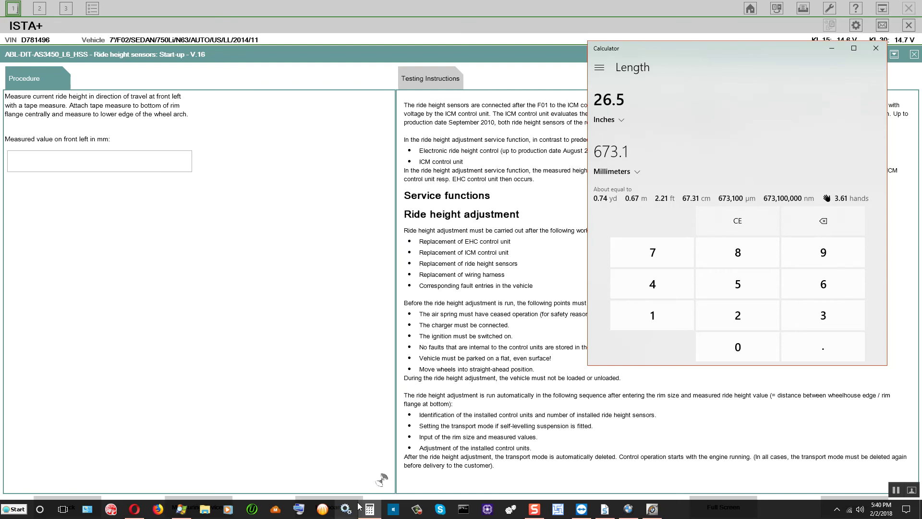
pyautogui.moveTo(369, 504)
pyautogui.click(100, 164)
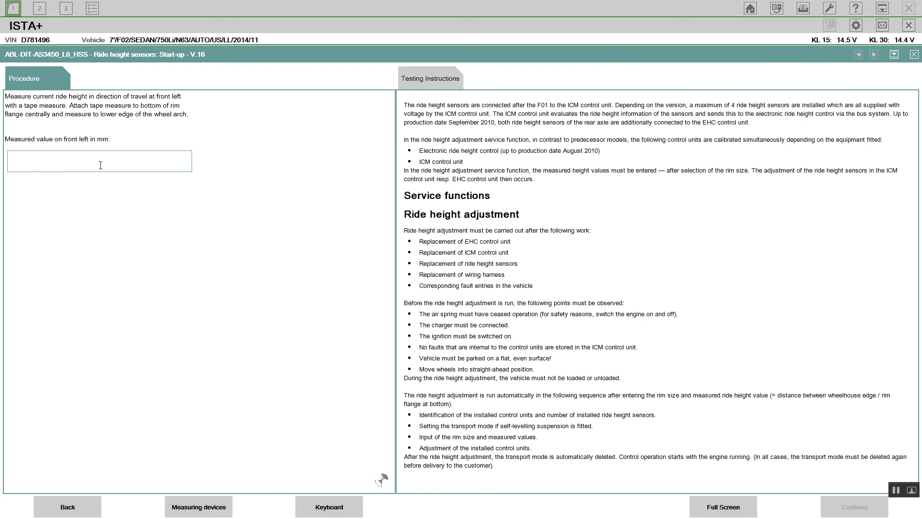
pyautogui.write('673')
pyautogui.click(852, 508)
# Step: Enter 673 mm as the front right measured value and accept both front values
pyautogui.write('673')
pyautogui.click(855, 509)
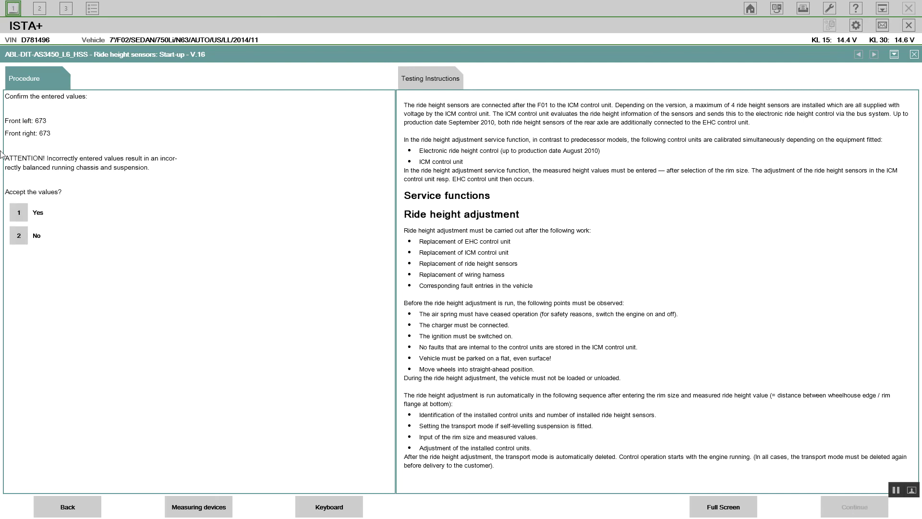
pyautogui.click(22, 215)
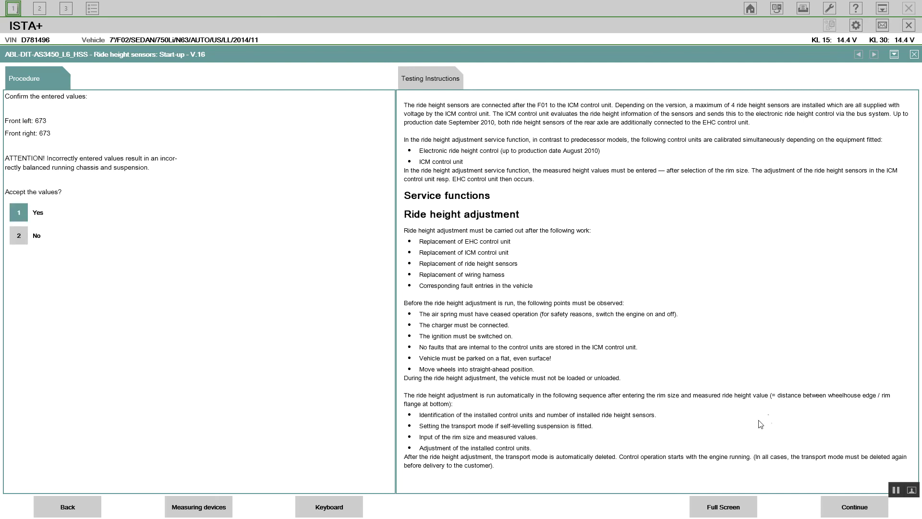
pyautogui.click(850, 510)
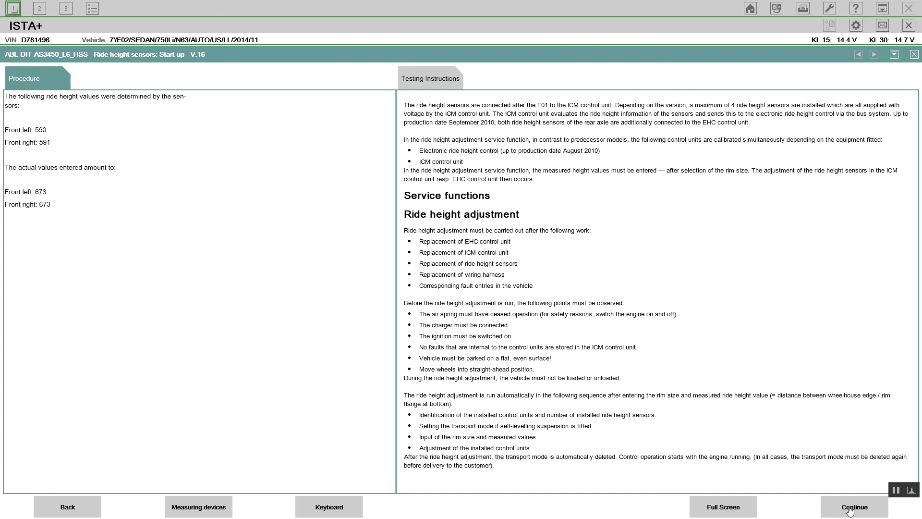
# Step: Try to store the entered ride heights in the ICM, including the repeated adjustment, and end the service function
pyautogui.click(849, 511)
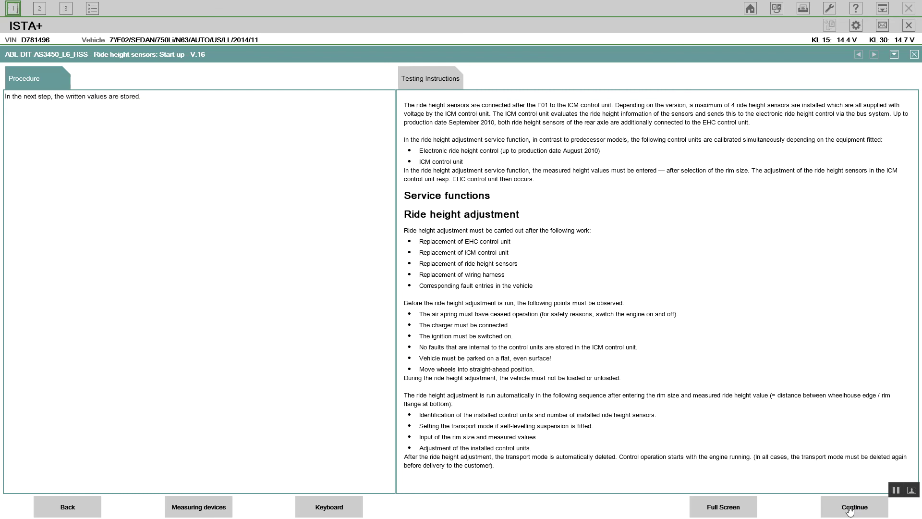
pyautogui.click(849, 511)
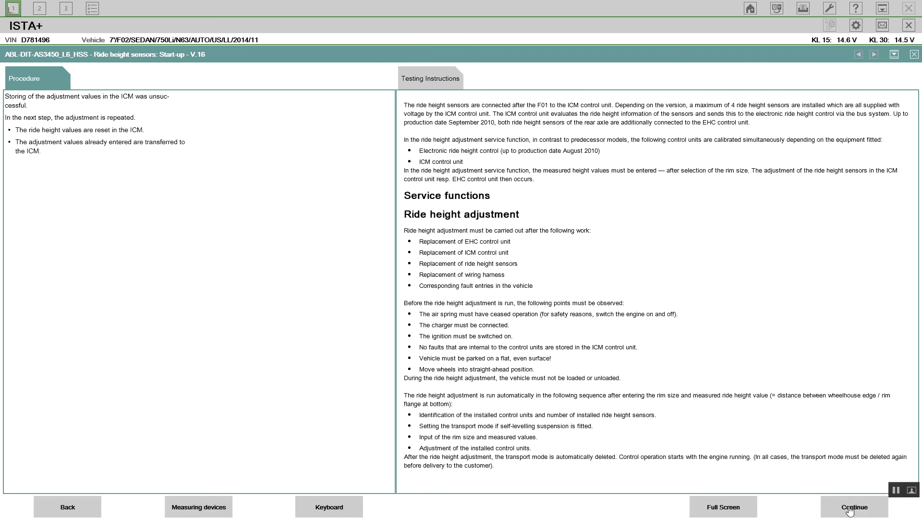
pyautogui.click(849, 510)
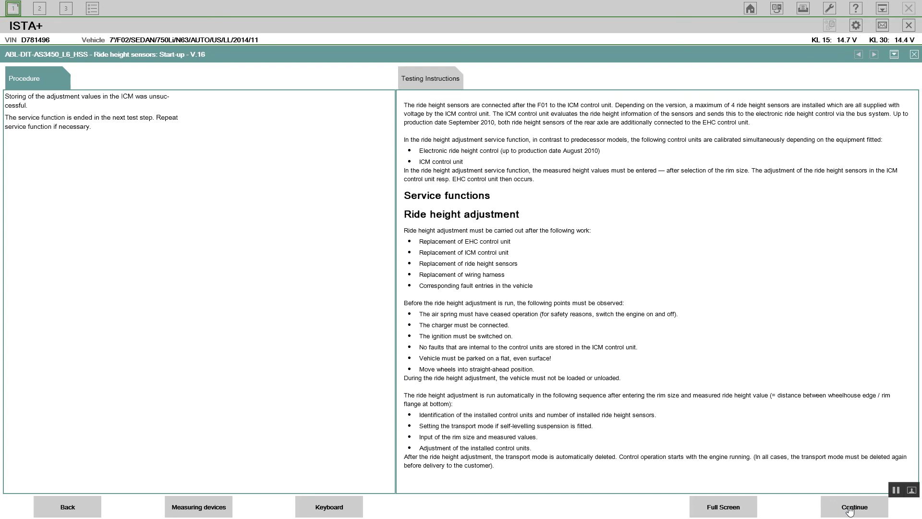
pyautogui.click(849, 509)
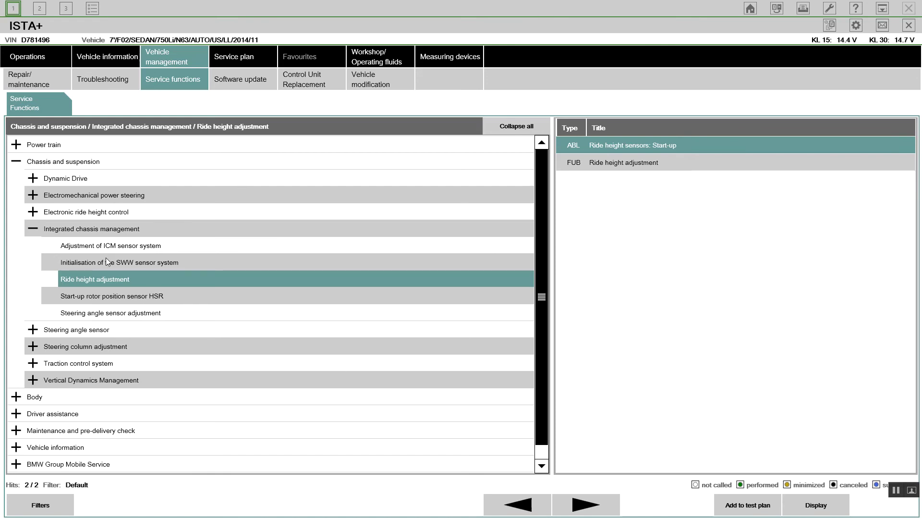
# Step: Open the ICM sensor system: Start-up service function under Adjustment of ICM sensor system and go through its notices and prerequisites
pyautogui.click(130, 246)
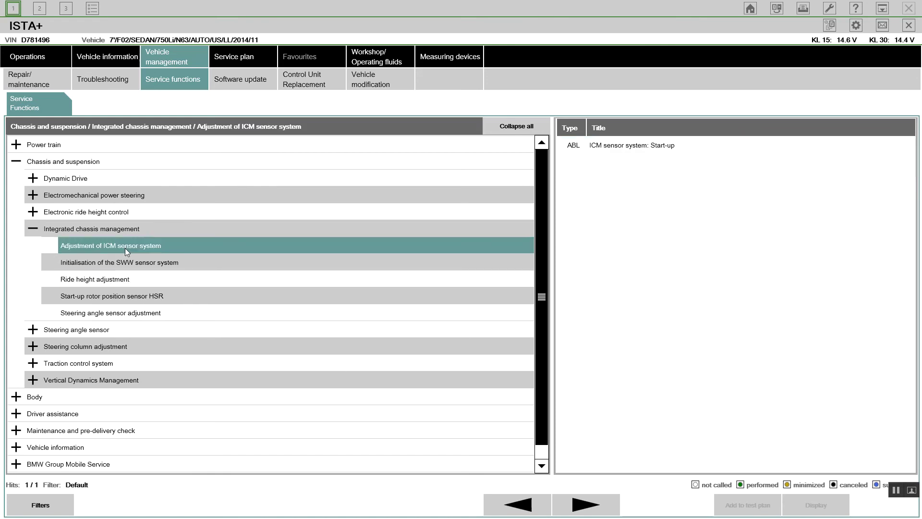
pyautogui.click(653, 145)
pyautogui.click(811, 506)
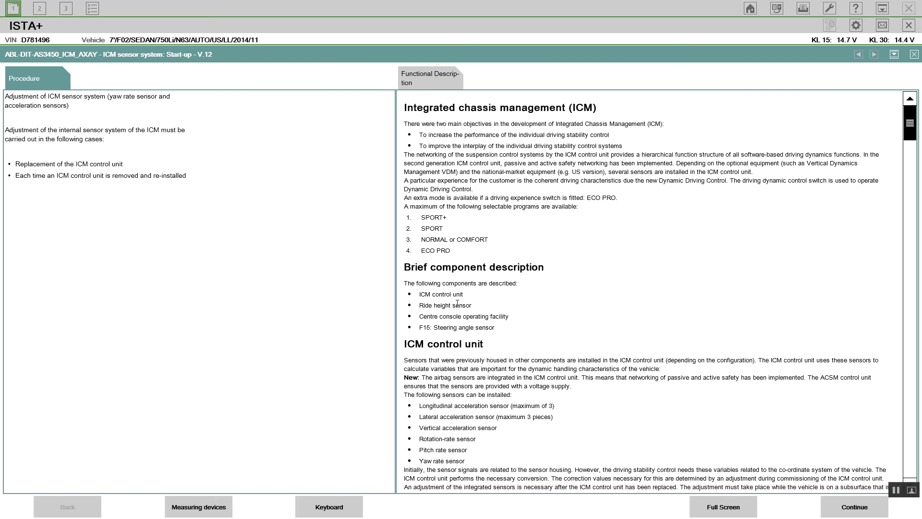
pyautogui.click(844, 508)
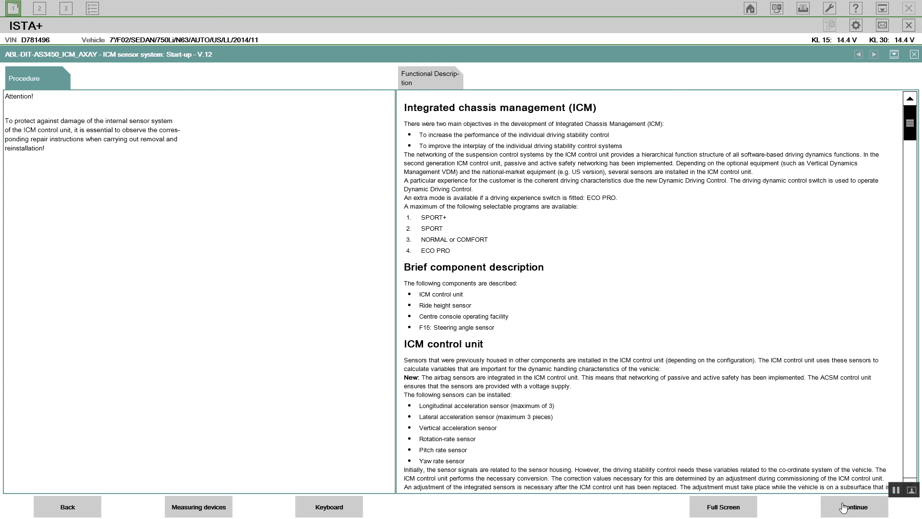
pyautogui.click(843, 508)
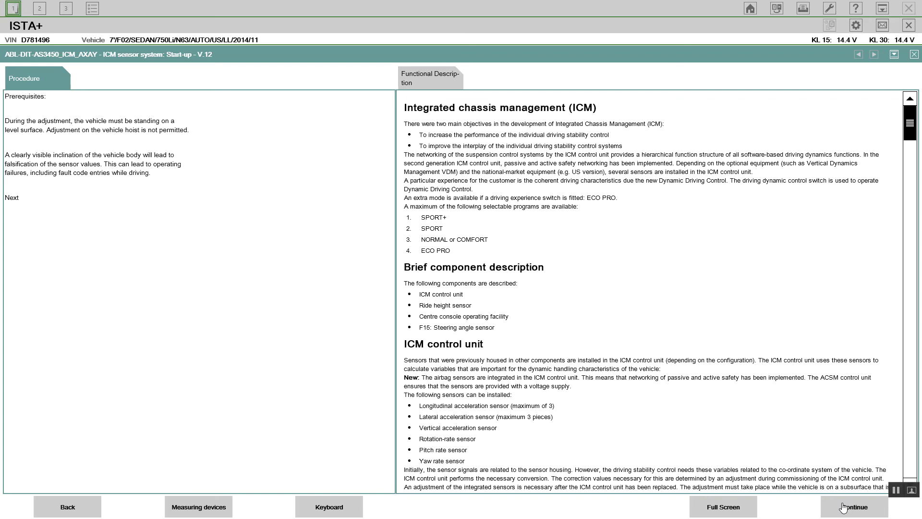
pyautogui.click(844, 507)
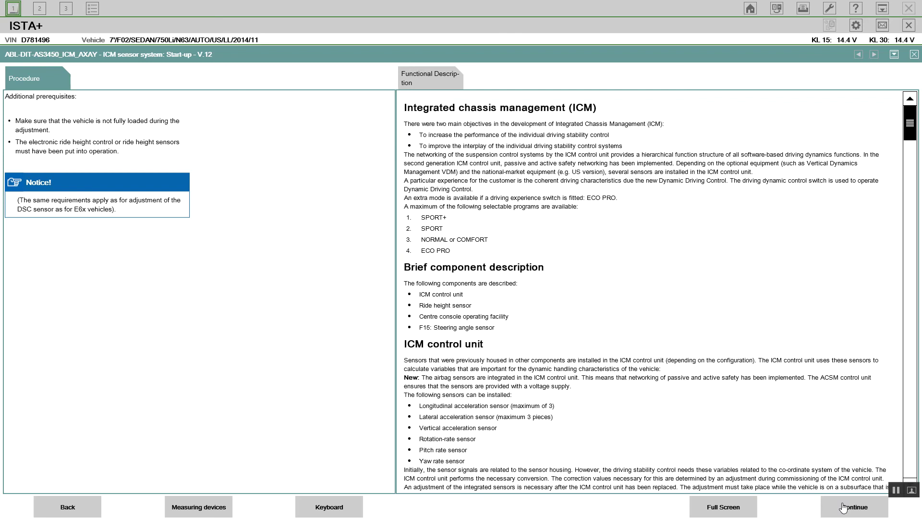
pyautogui.click(844, 506)
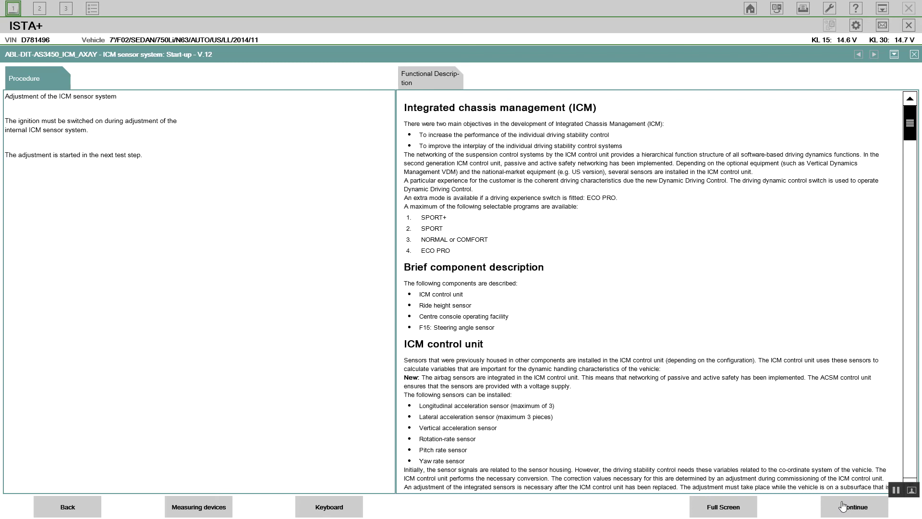
# Step: Run the adjustment of the internal ICM sensor system and end the service function
pyautogui.click(844, 505)
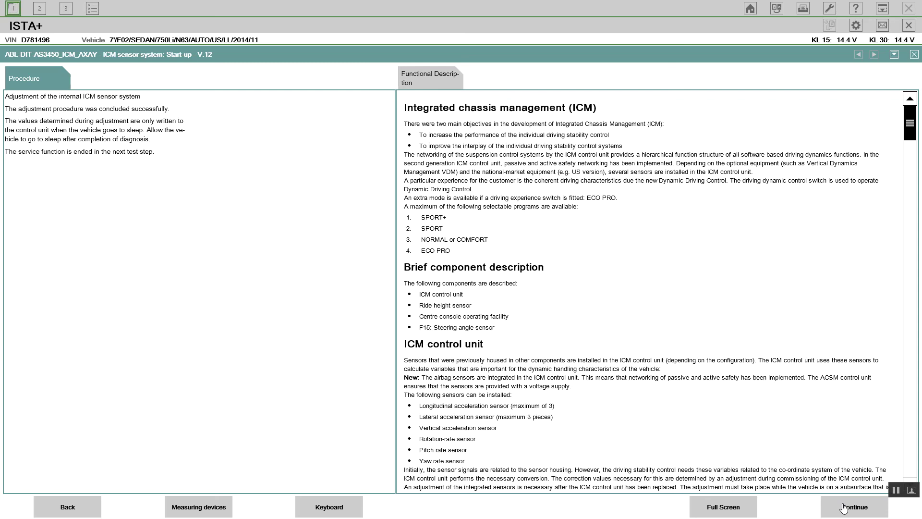
pyautogui.click(844, 508)
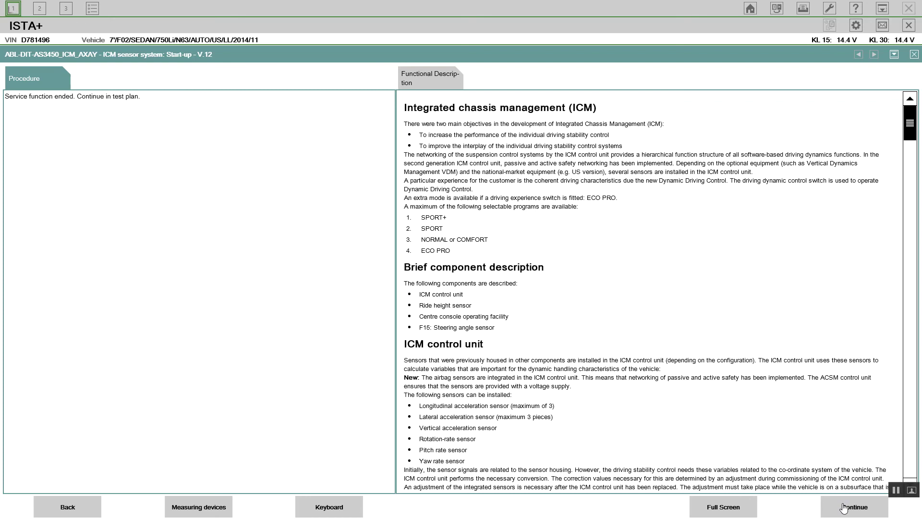
pyautogui.click(844, 508)
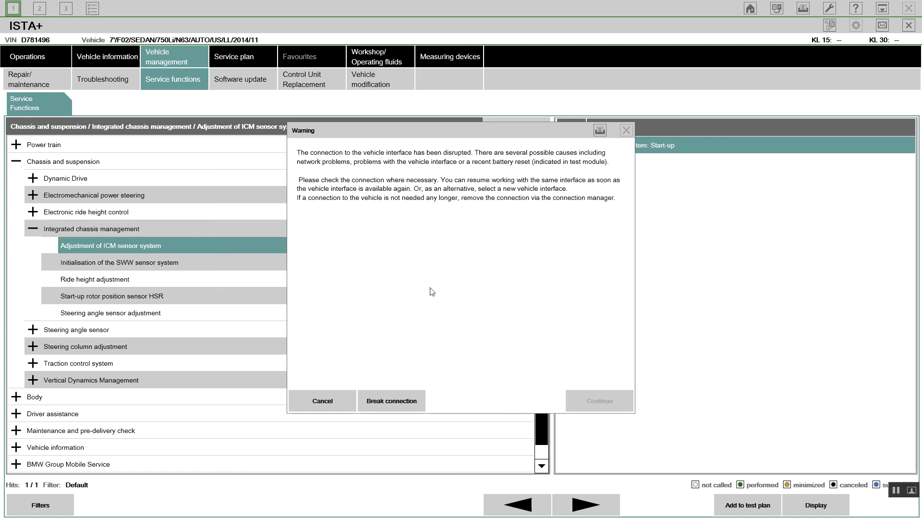
# Step: Dismiss the vehicle interface connection and battery voltage warnings, and close the current operation
pyautogui.click(340, 408)
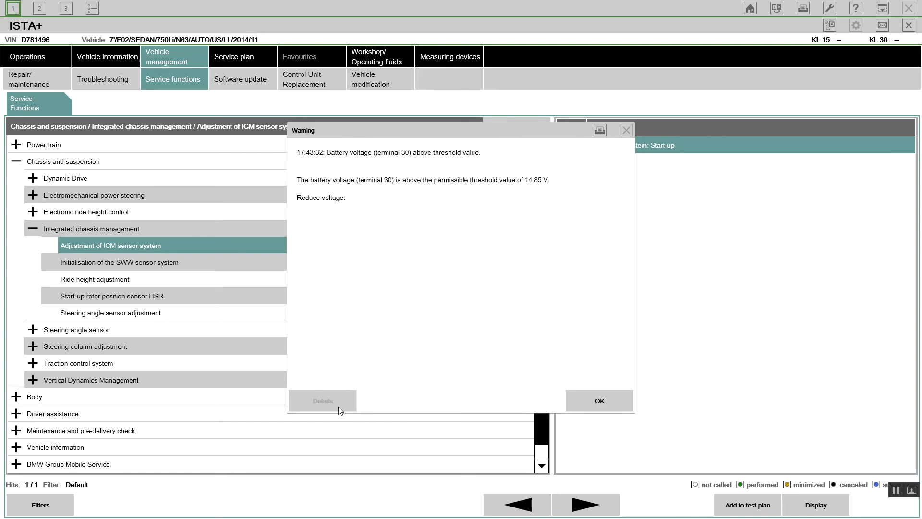
pyautogui.click(603, 402)
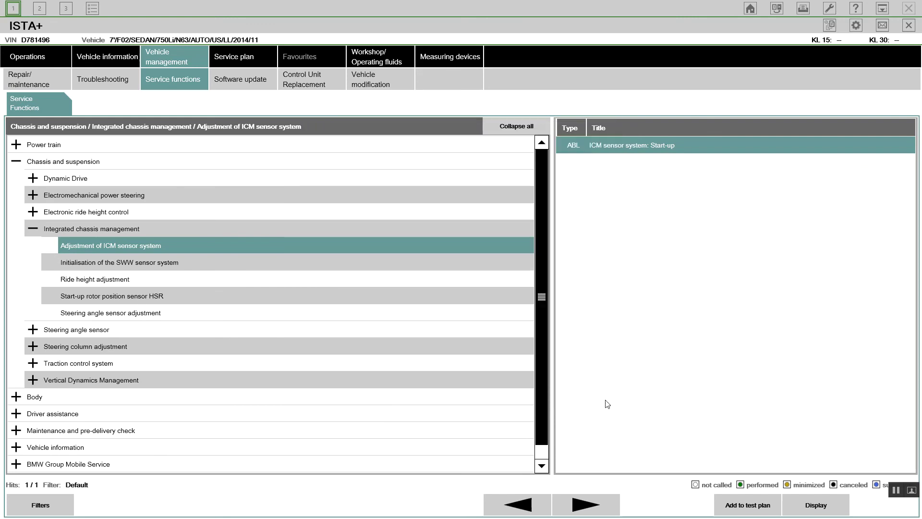
pyautogui.click(908, 27)
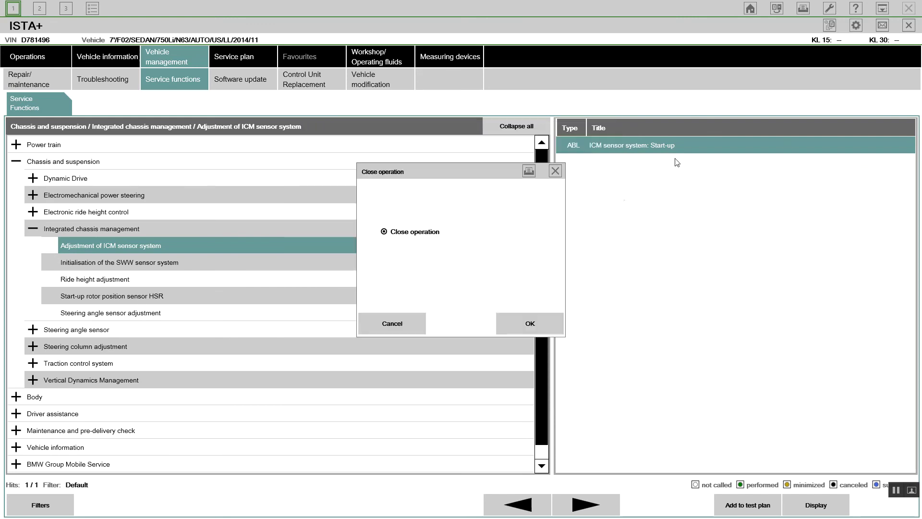
pyautogui.click(539, 323)
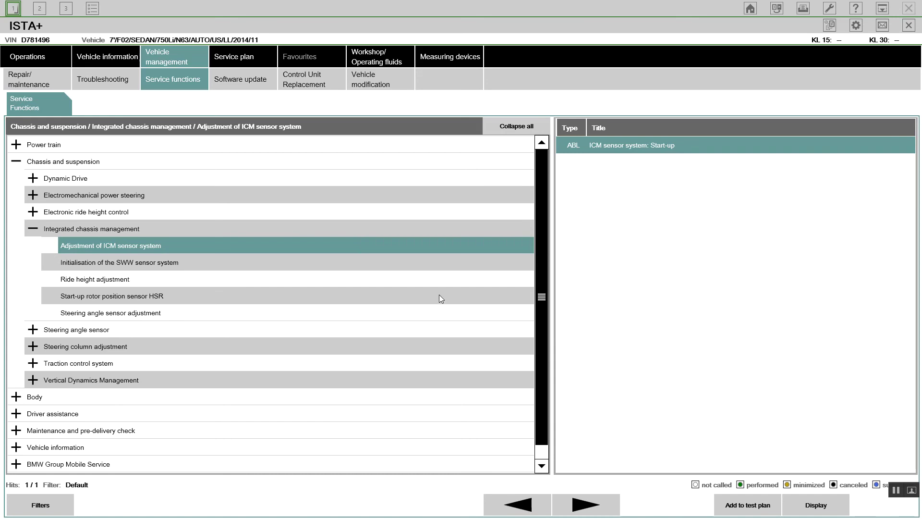